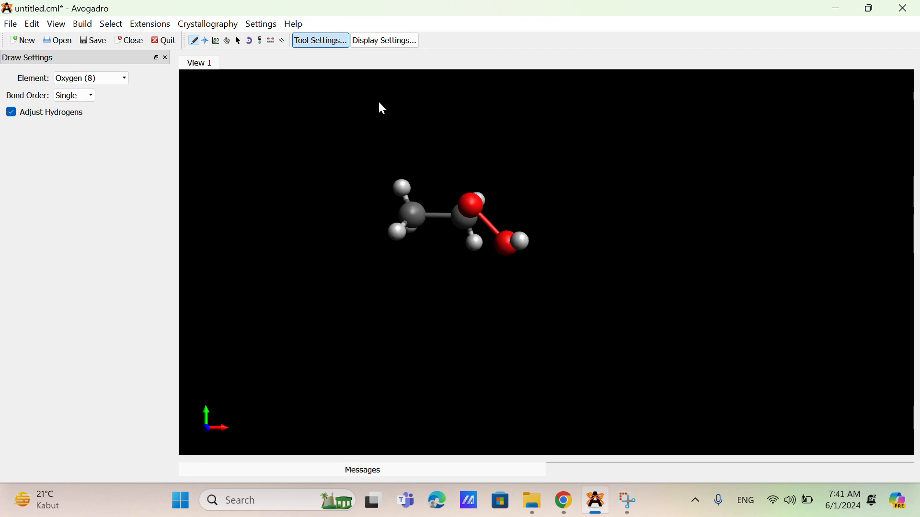
Step: Undo the misplaced oxygen and draw two oxygens on one ethane carbon, one single-bonded and one double-bonded, to form acetic acid
key("ctrl+z")
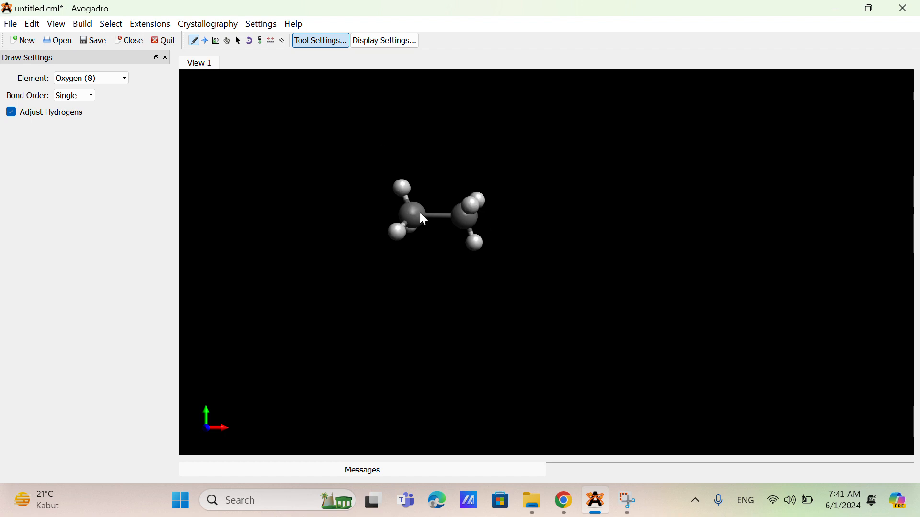
left_click_drag(460, 218, 502, 247)
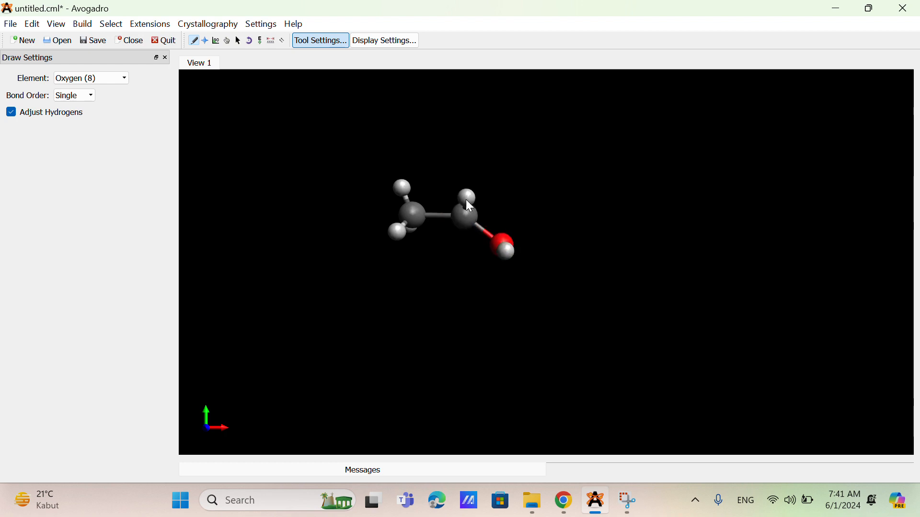
left_click_drag(464, 217, 469, 183)
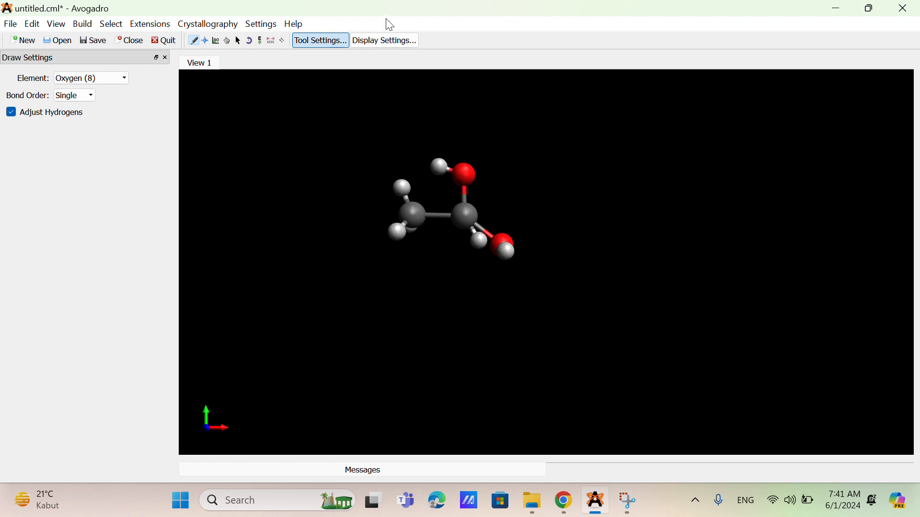
left_click(463, 193)
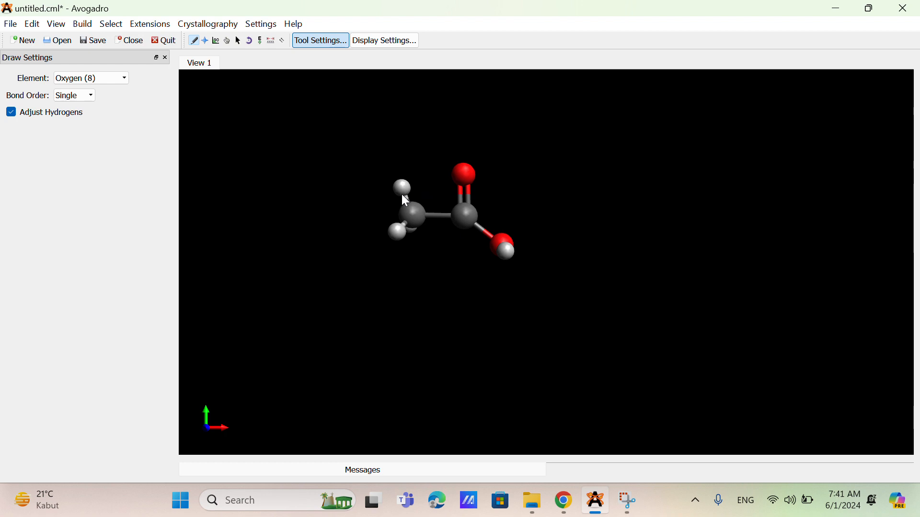
Step: Optimize the acetic acid geometry and accept the force field setup with MMFF94, 500 steps and Steepest Descent
left_click(143, 25)
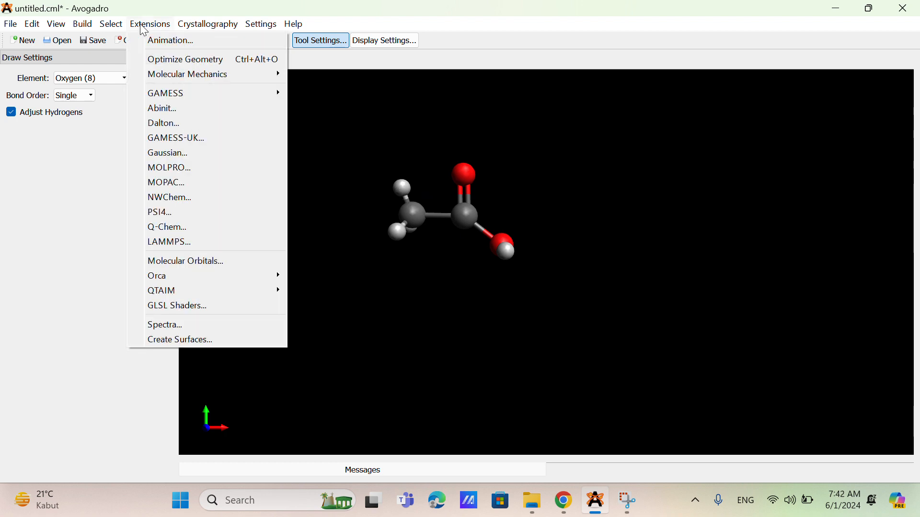
left_click(175, 59)
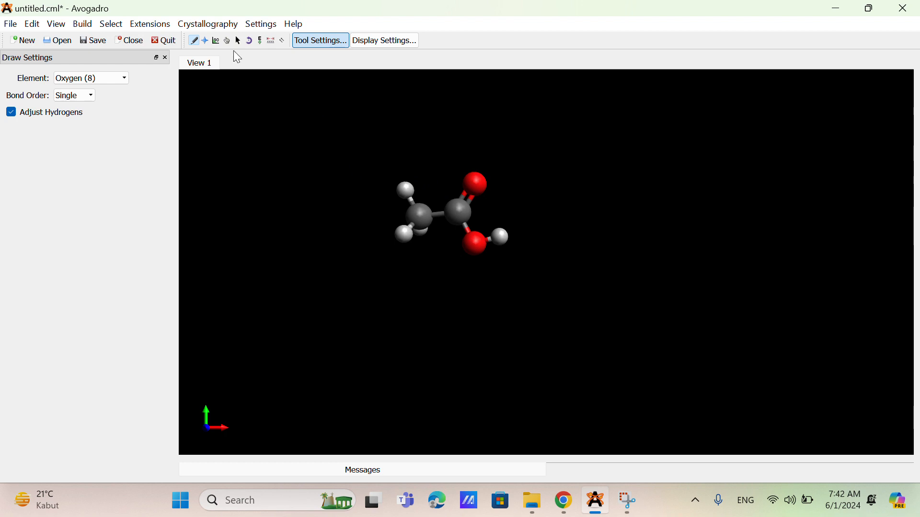
left_click(150, 24)
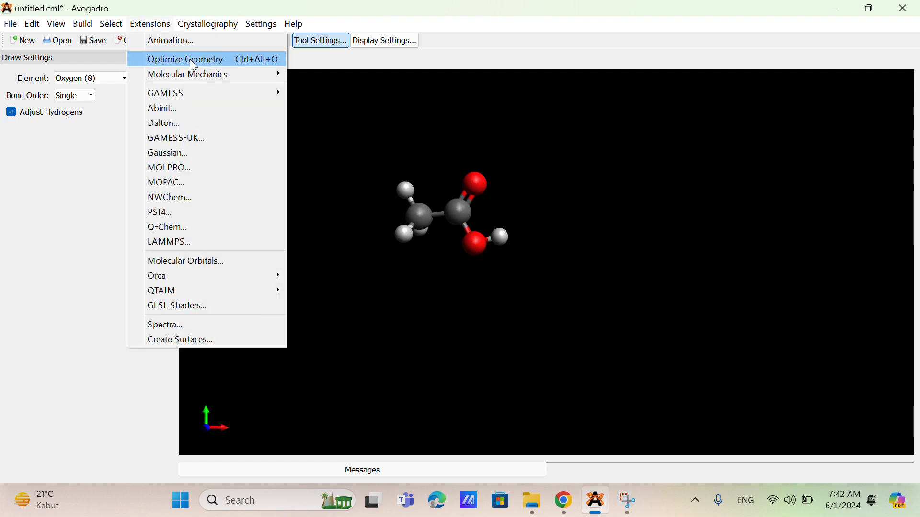
mouse_move(211, 74)
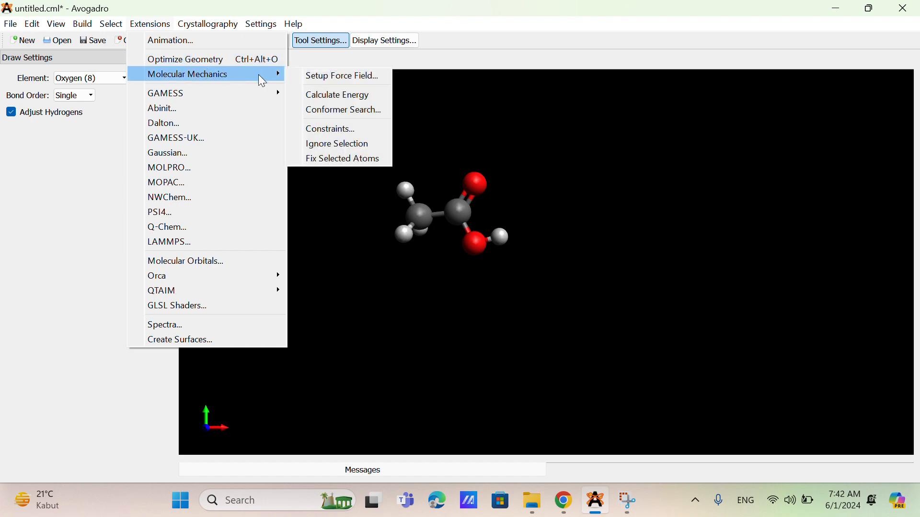
left_click(312, 84)
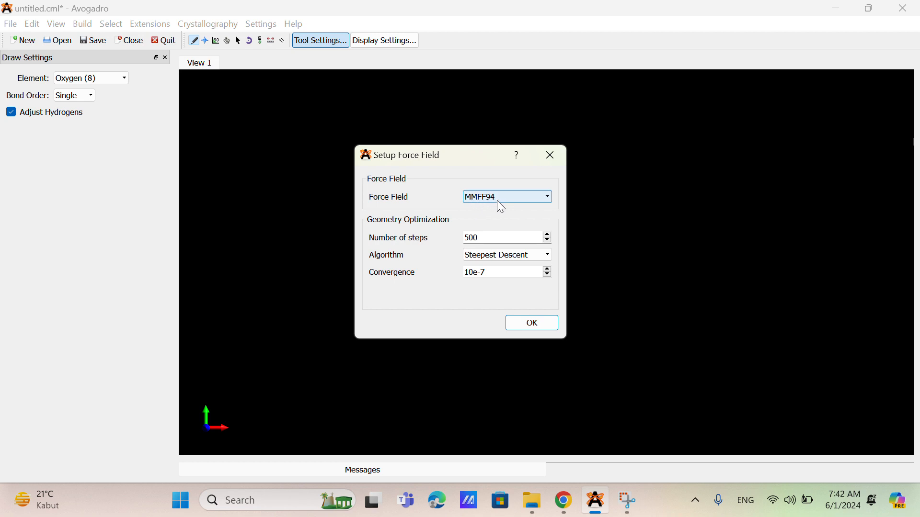
left_click(521, 324)
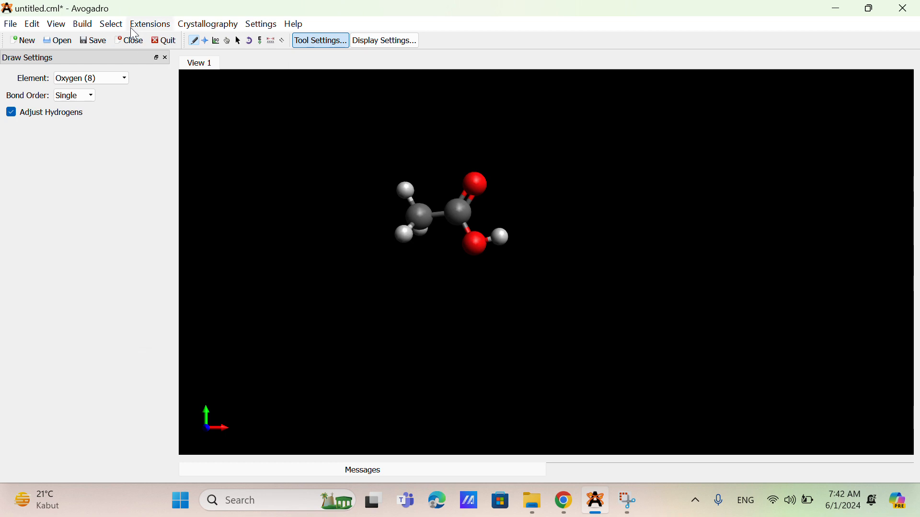
Step: Calculate the molecular mechanics energy of the drawn acetic acid molecule and dismiss the result
left_click(131, 27)
mouse_move(232, 78)
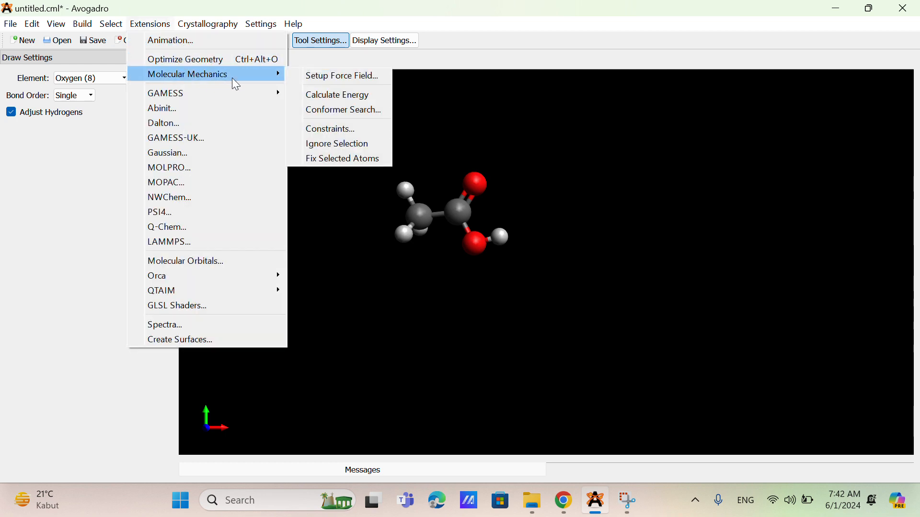
left_click(302, 96)
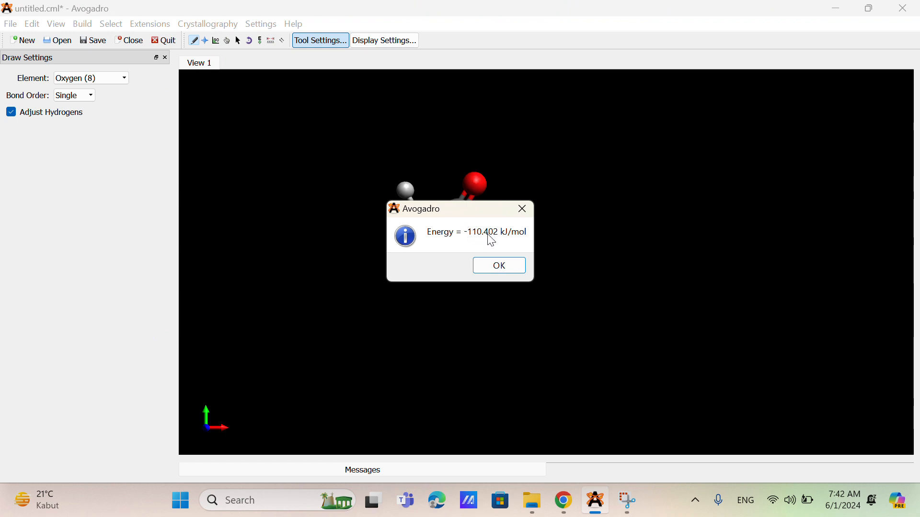
left_click(496, 270)
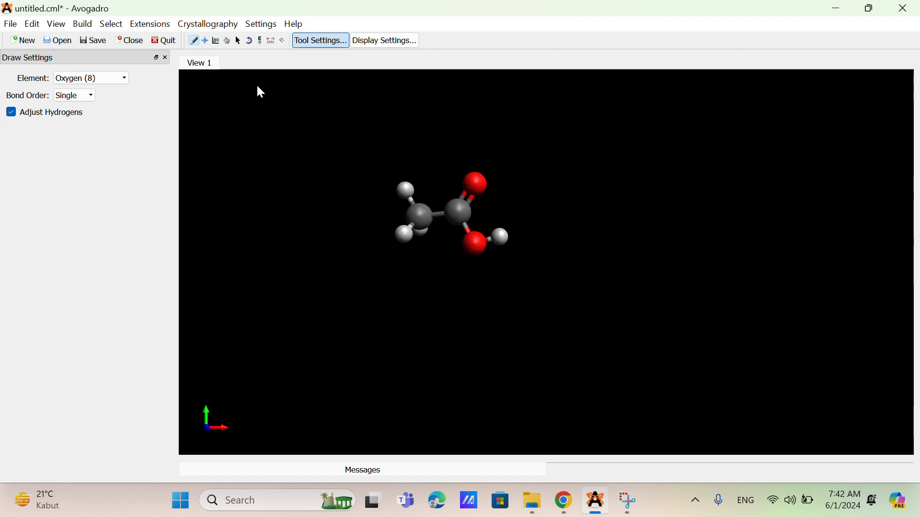
Step: Create a Van der Waals surface around the molecule, colored by Electrostatic Potential at Medium resolution
left_click(166, 26)
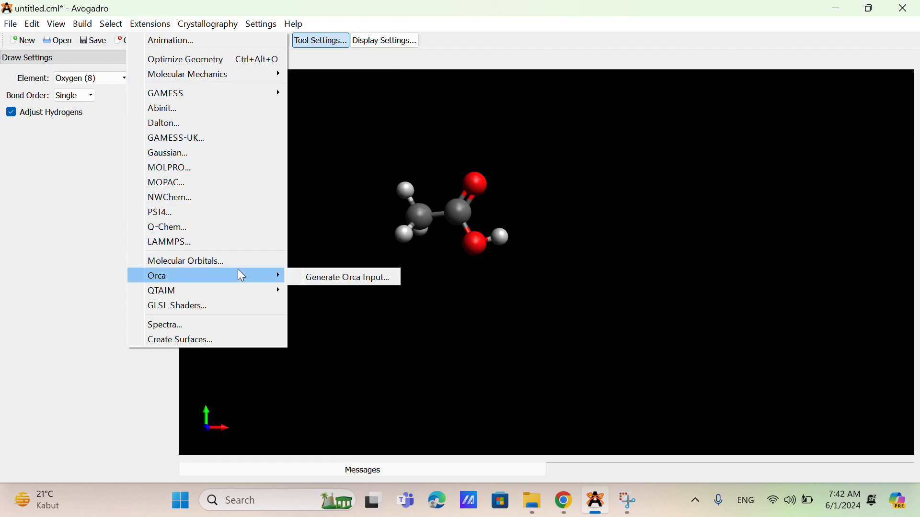
left_click(238, 341)
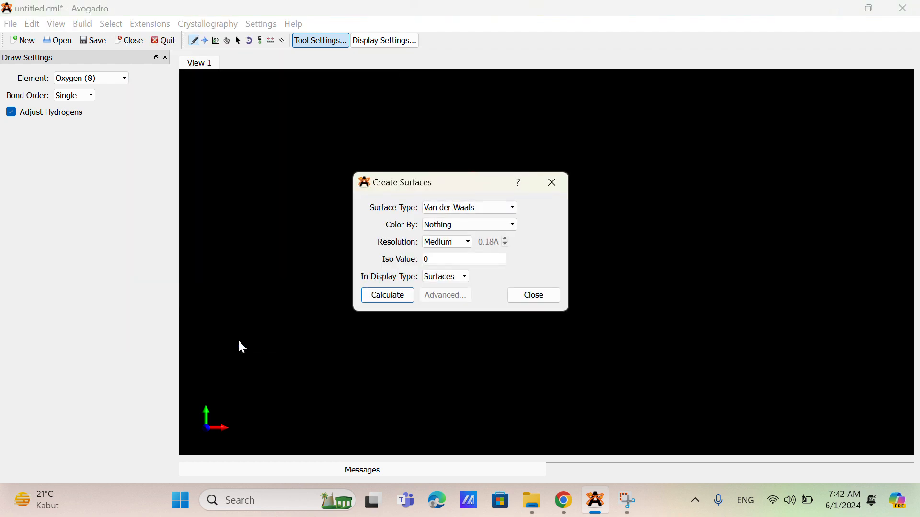
left_click(456, 223)
left_click(466, 247)
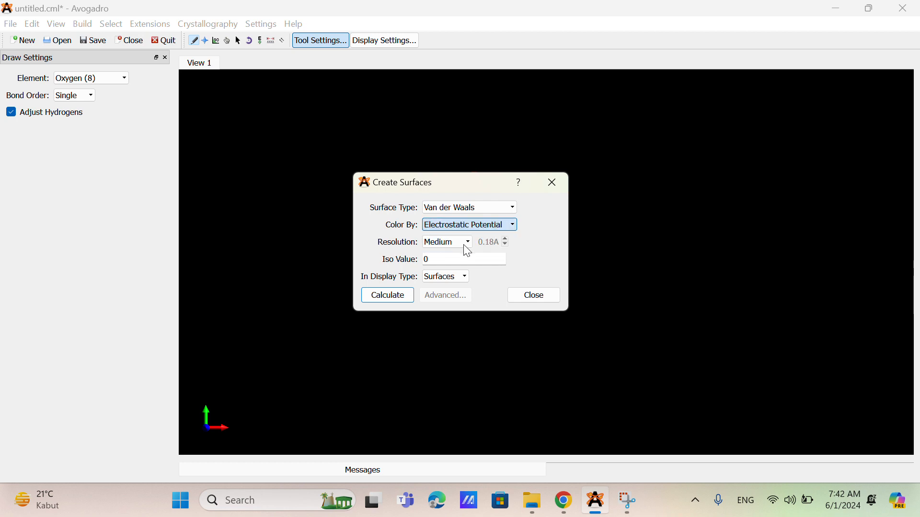
left_click(406, 294)
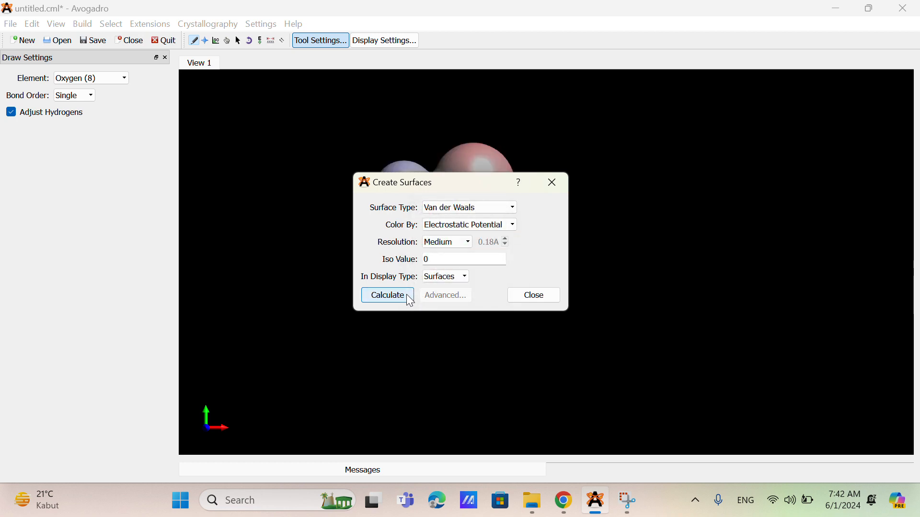
left_click(554, 188)
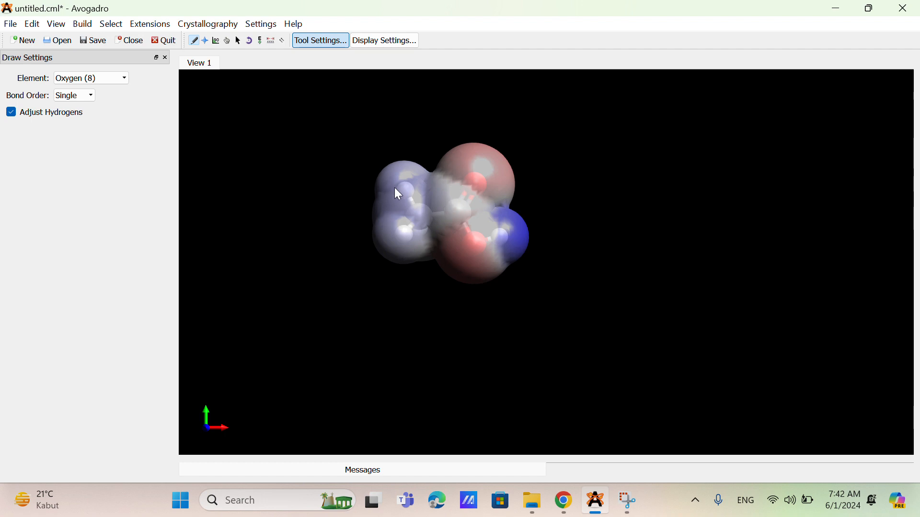
left_click(160, 27)
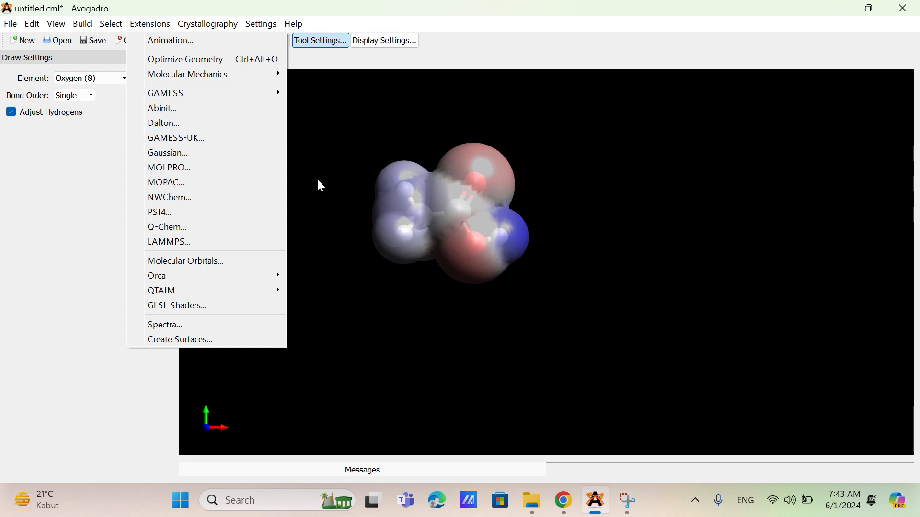
left_click(361, 220)
left_click(362, 222)
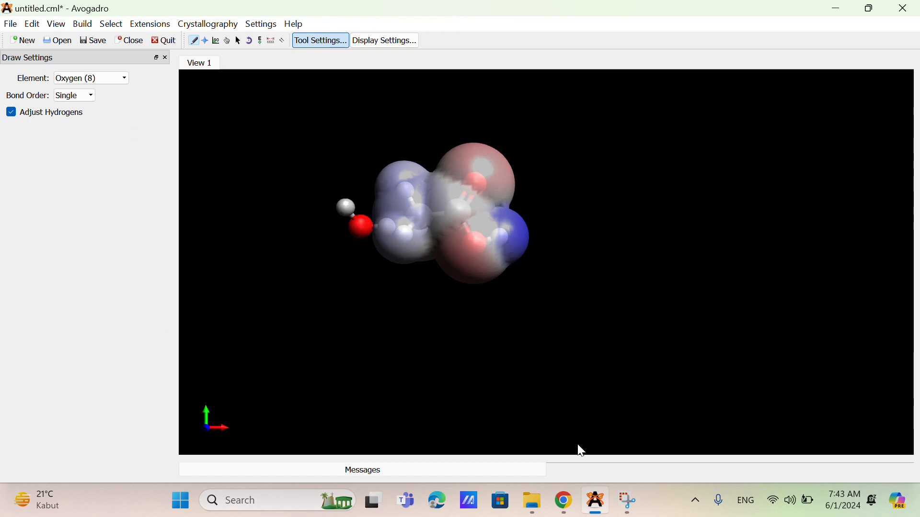
Step: Switch to Chrome and download PubChem's 3D conformer of acetic acid as an SDF file, saving Conformer3D_COMPOUND_CID_176 in Downloads
left_click(565, 501)
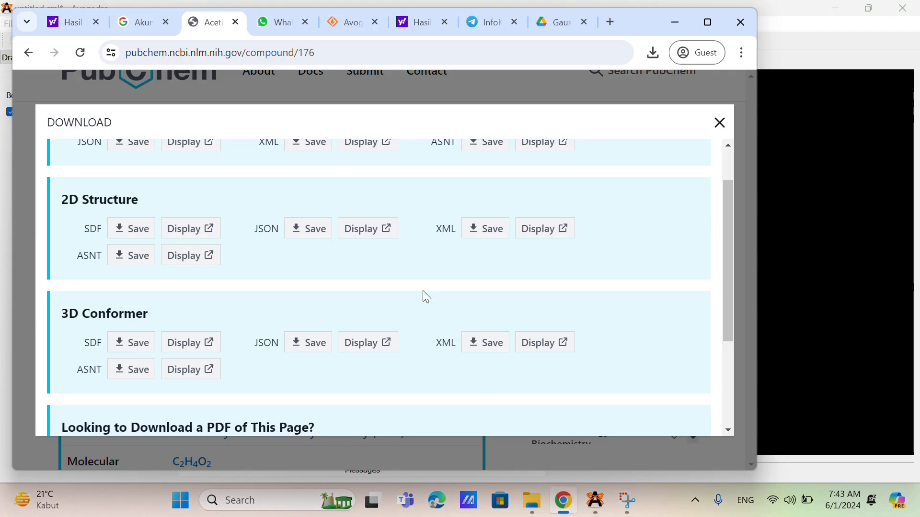
left_click(719, 123)
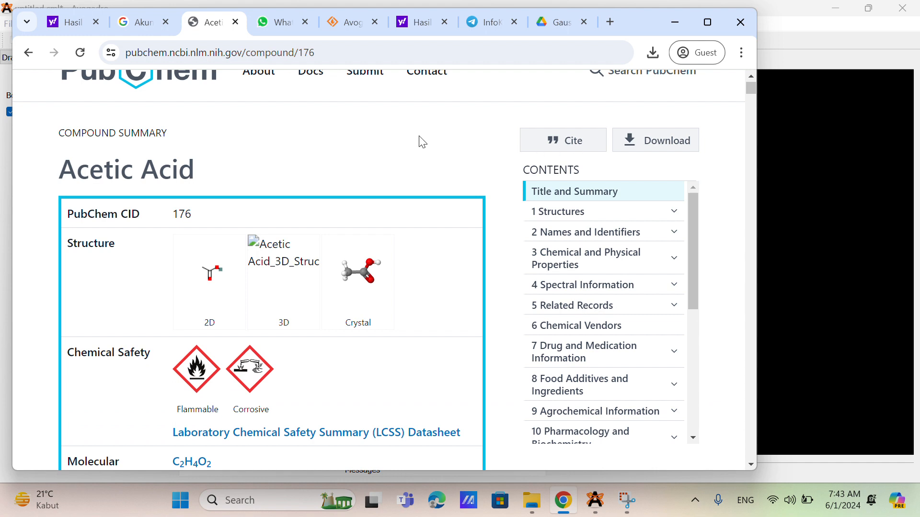
scroll(417, 135, "up", 1)
scroll(417, 135, "down", 1)
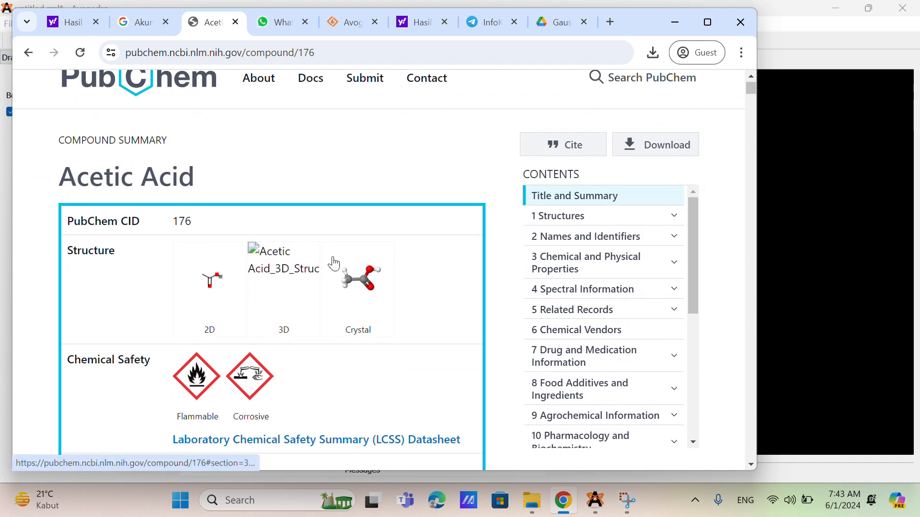
left_click(637, 156)
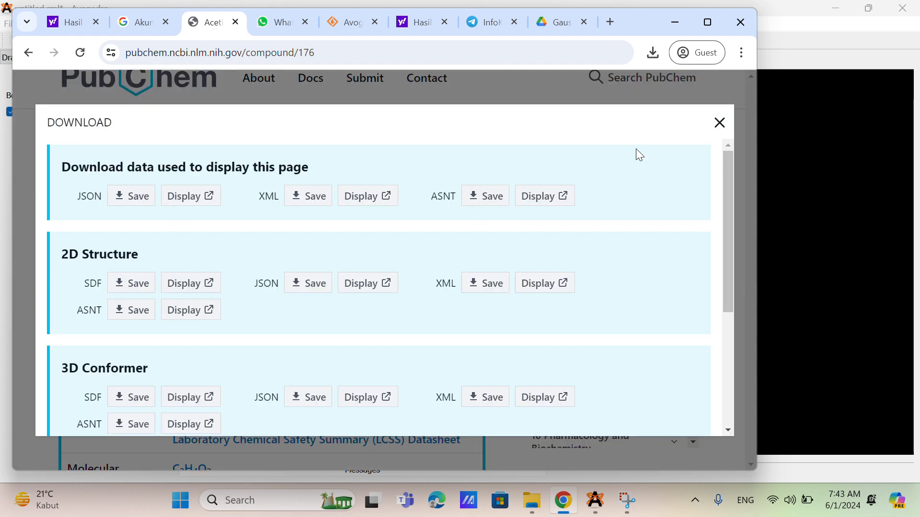
left_click(133, 400)
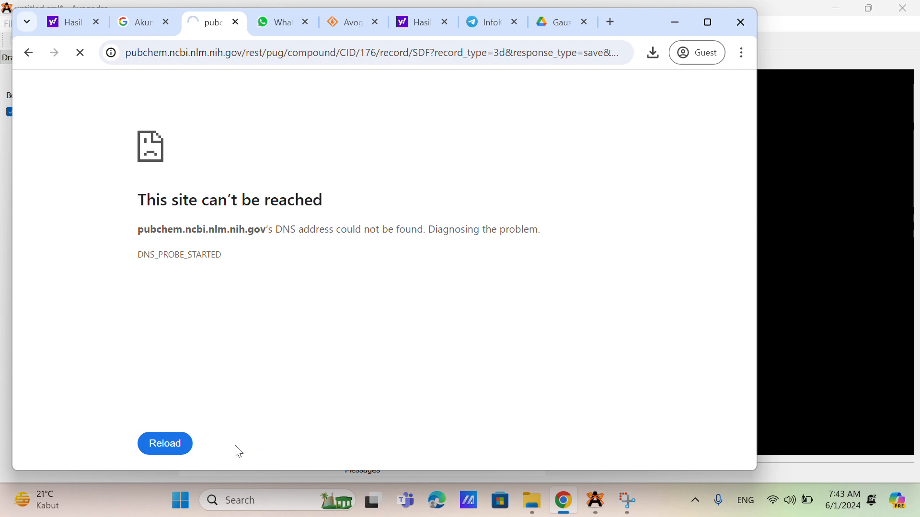
left_click(165, 444)
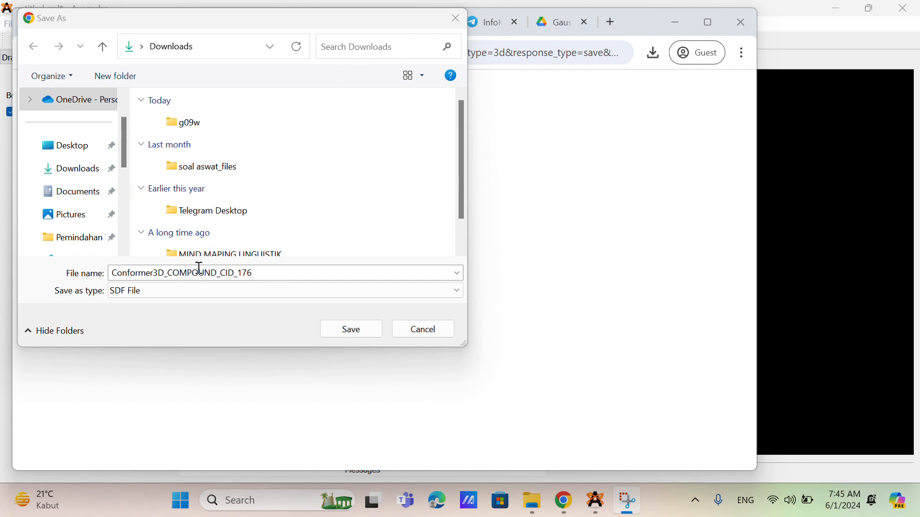
left_click(348, 332)
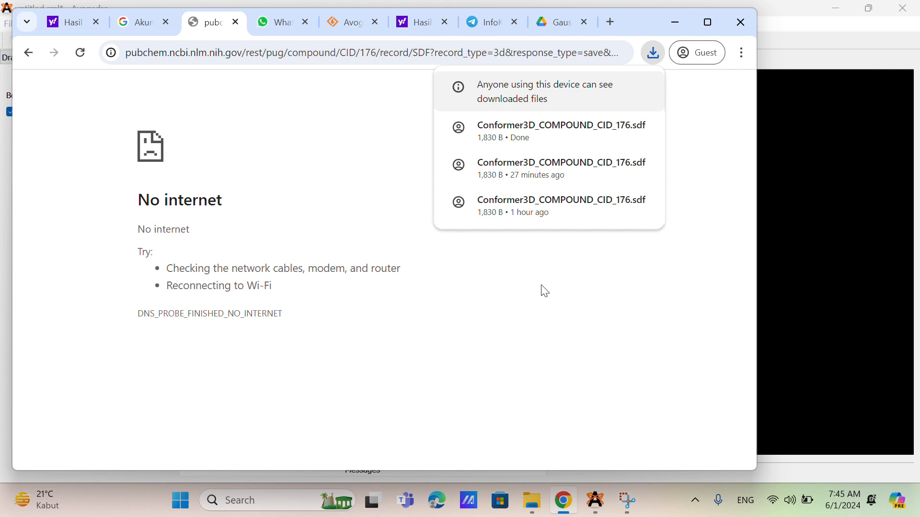
Step: Return to Avogadro and open Conformer3D_COMPOUND_CID_176.sdf from the Downloads folder
left_click(829, 289)
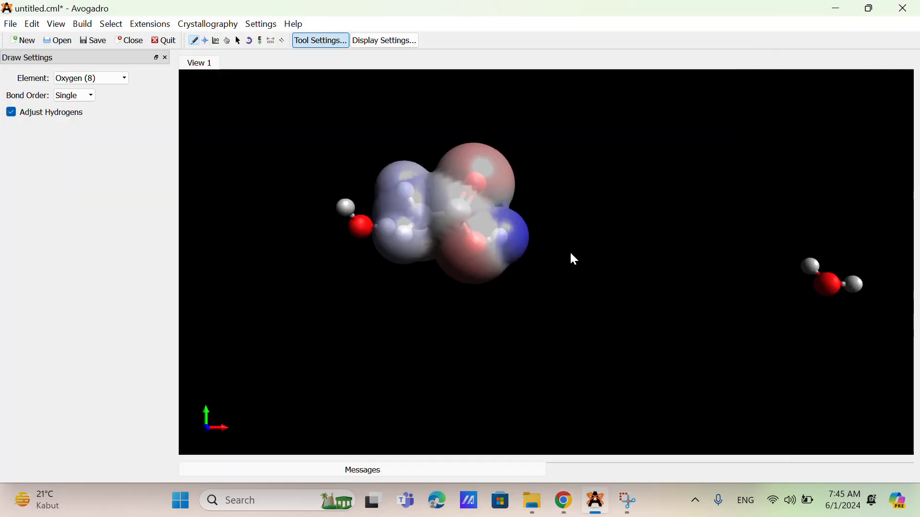
left_click(136, 28)
left_click(136, 28)
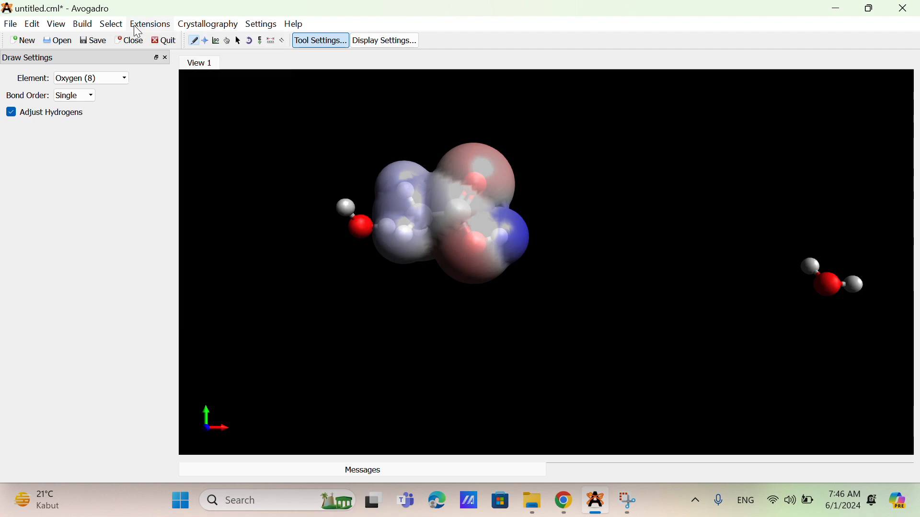
left_click(11, 25)
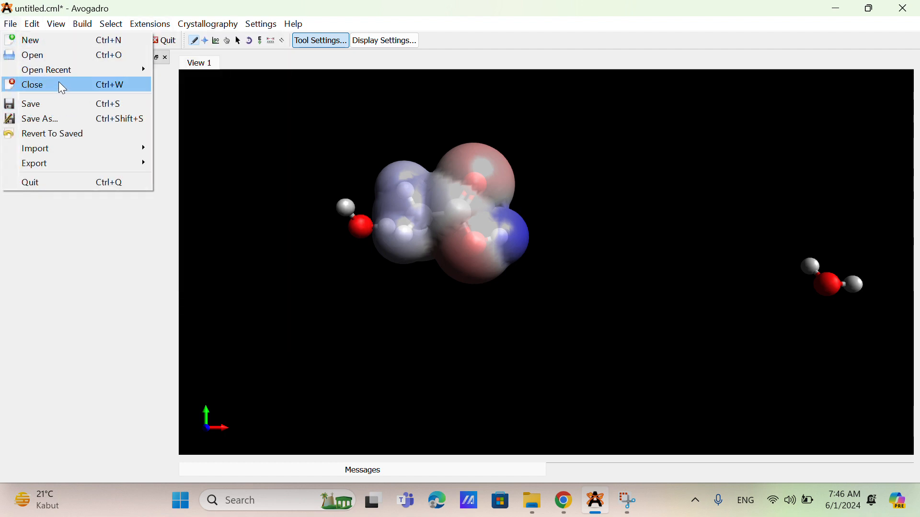
left_click(65, 55)
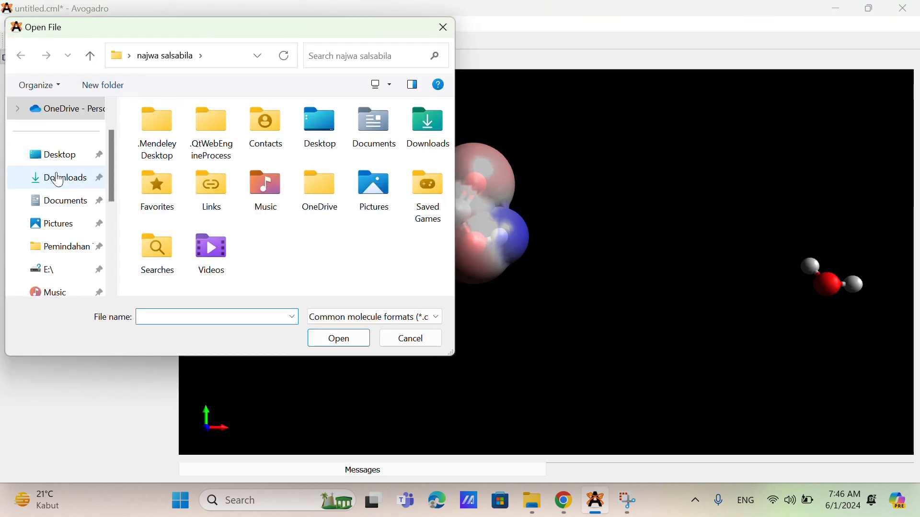
left_click(58, 179)
left_click(179, 143)
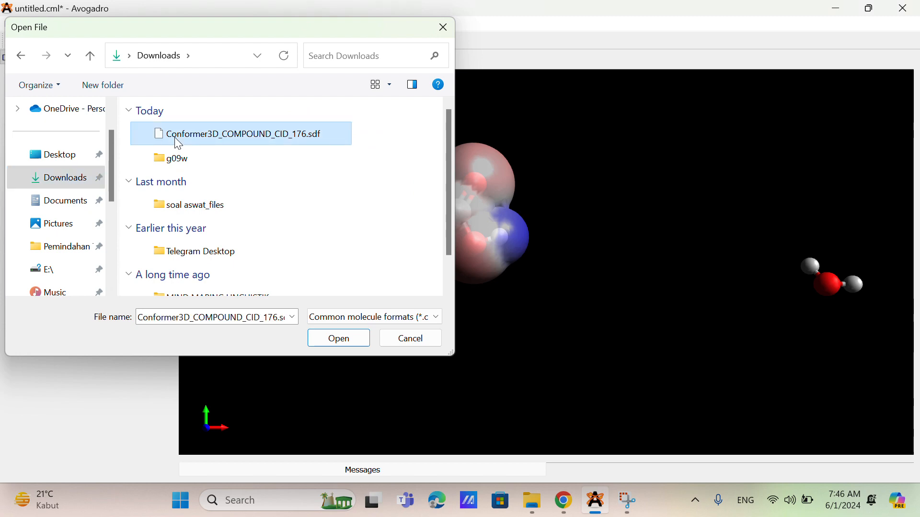
double_click(179, 143)
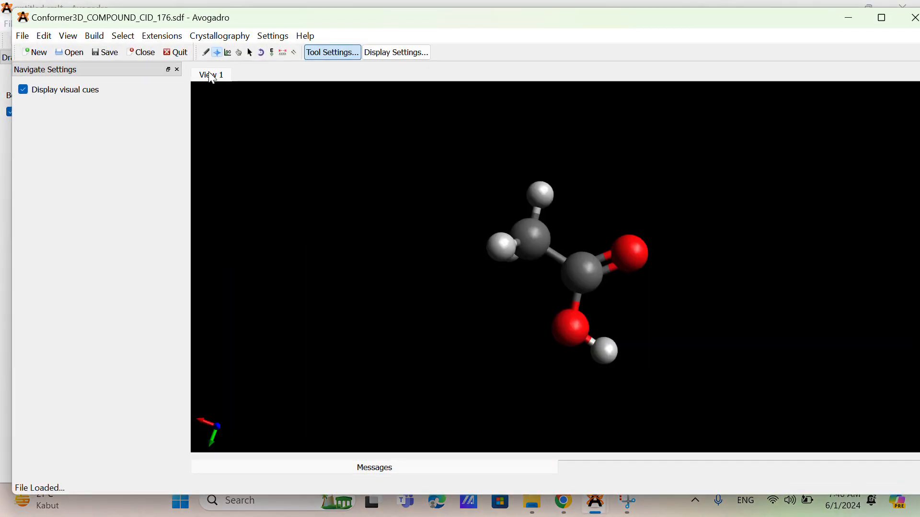
Step: Calculate the molecular mechanics energy of the downloaded acetic acid conformer
left_click(169, 38)
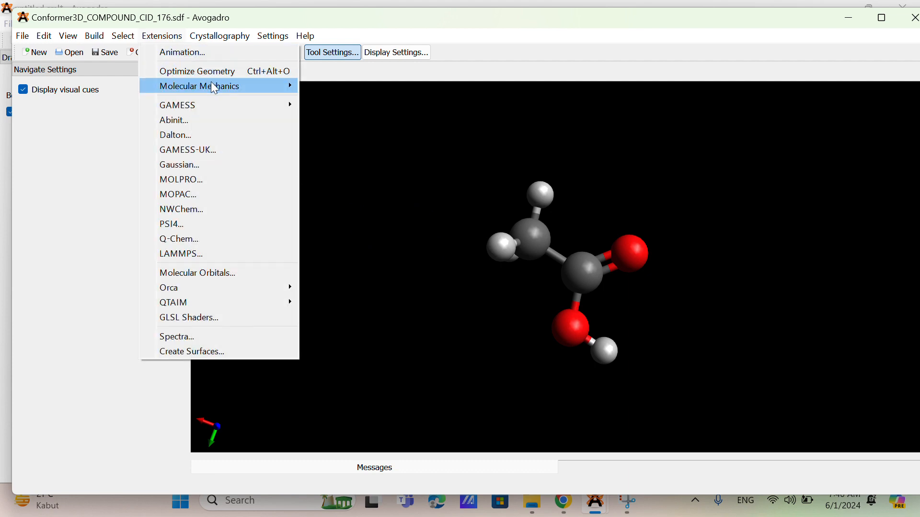
mouse_move(214, 87)
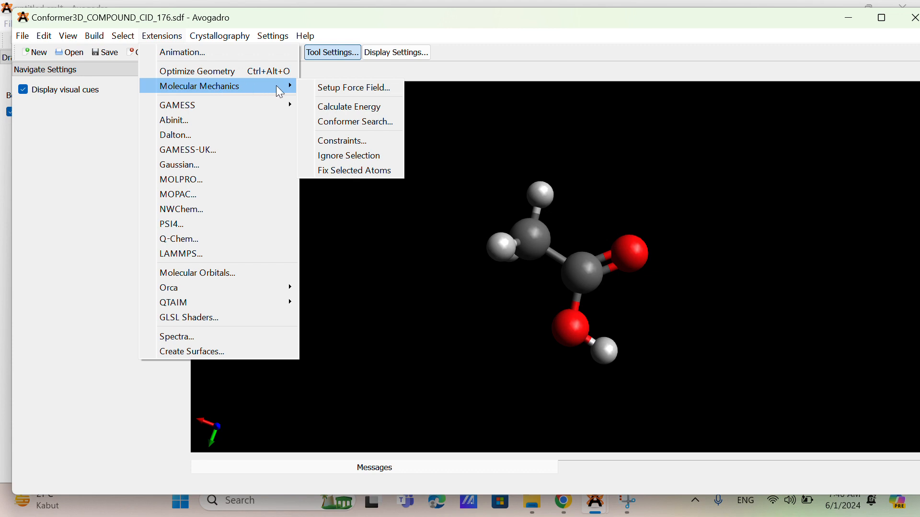
left_click(322, 109)
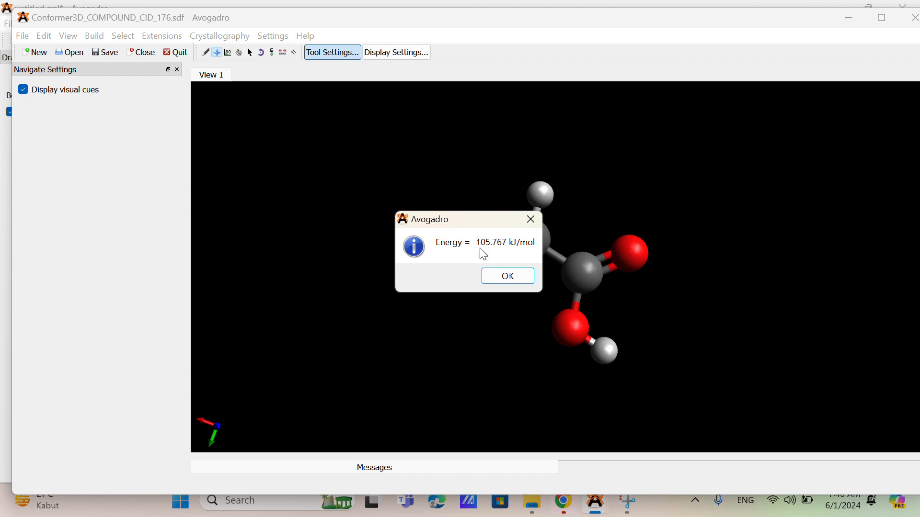
Step: Dismiss the energy result and close the downloaded conformer's window
left_click(495, 277)
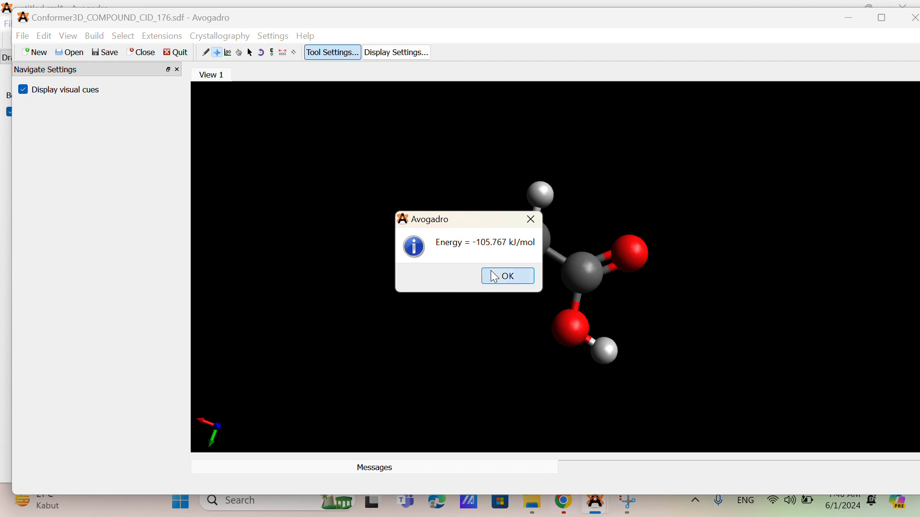
left_click(914, 18)
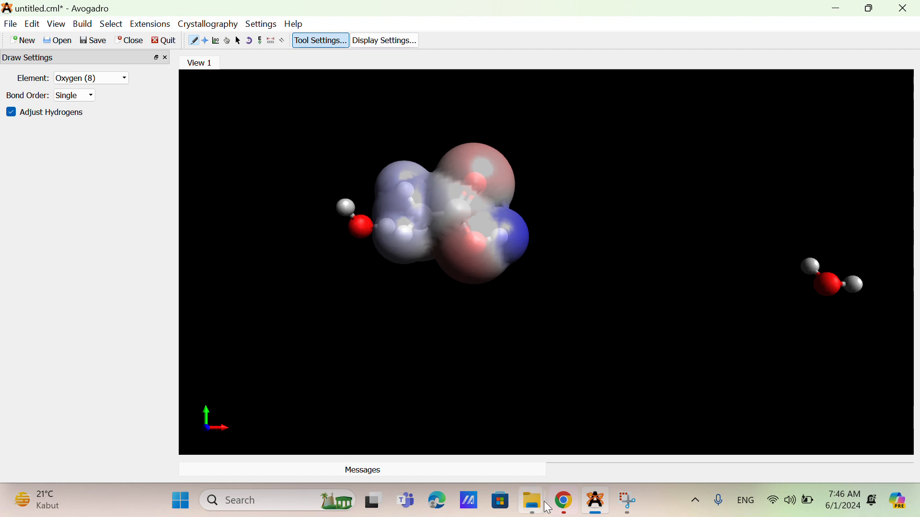
Step: Switch to Chrome, cancel the repeated download, and select the isomeric SMILES CC(=O)O in PubChem's acetic acid search result
left_click(563, 500)
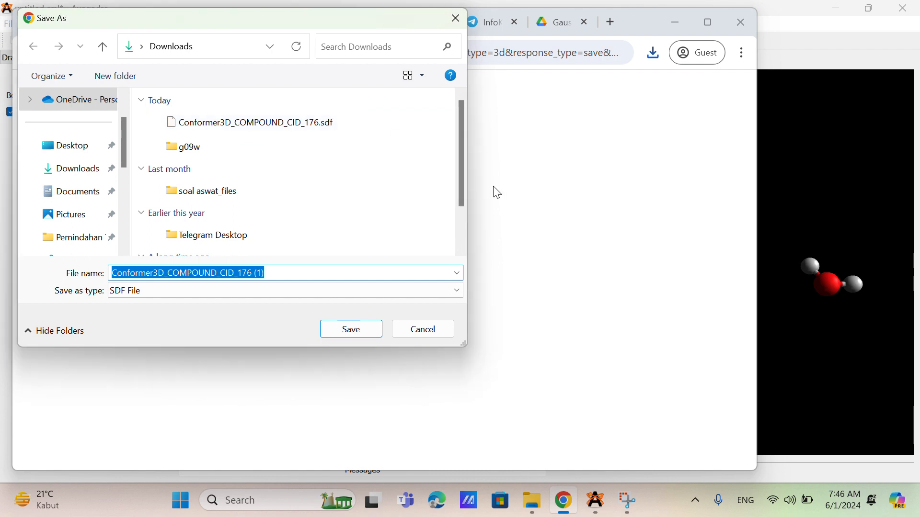
left_click(422, 330)
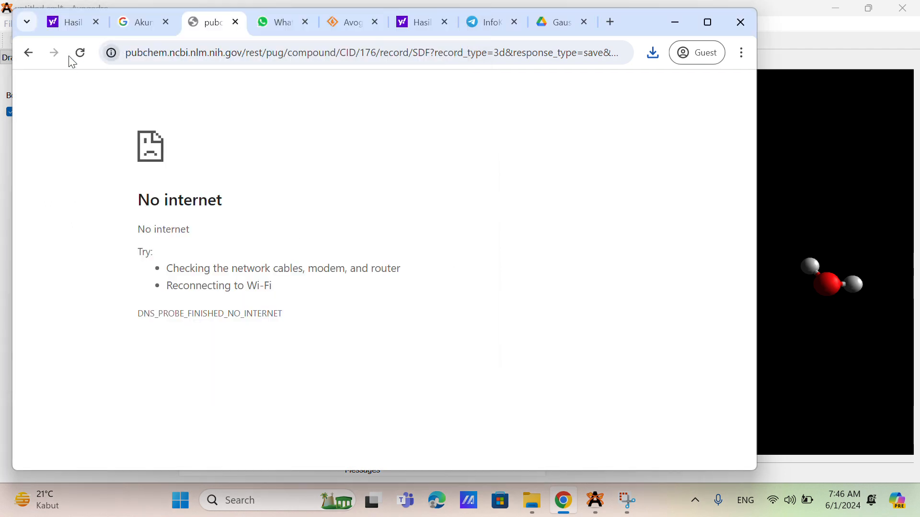
left_click(29, 52)
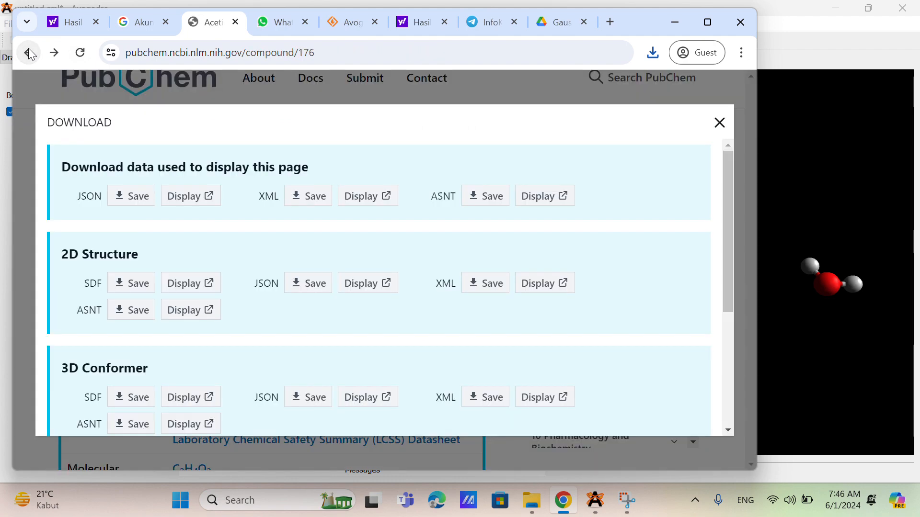
left_click(28, 52)
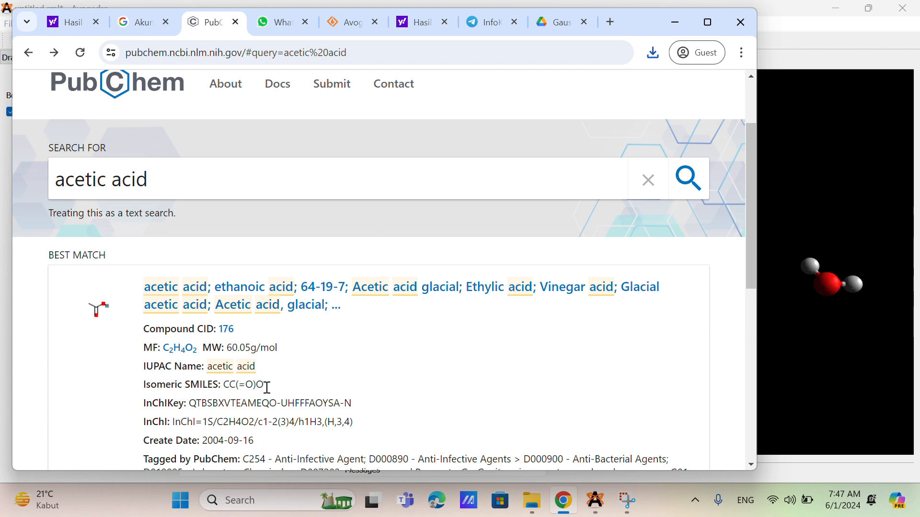
left_click_drag(267, 387, 222, 382)
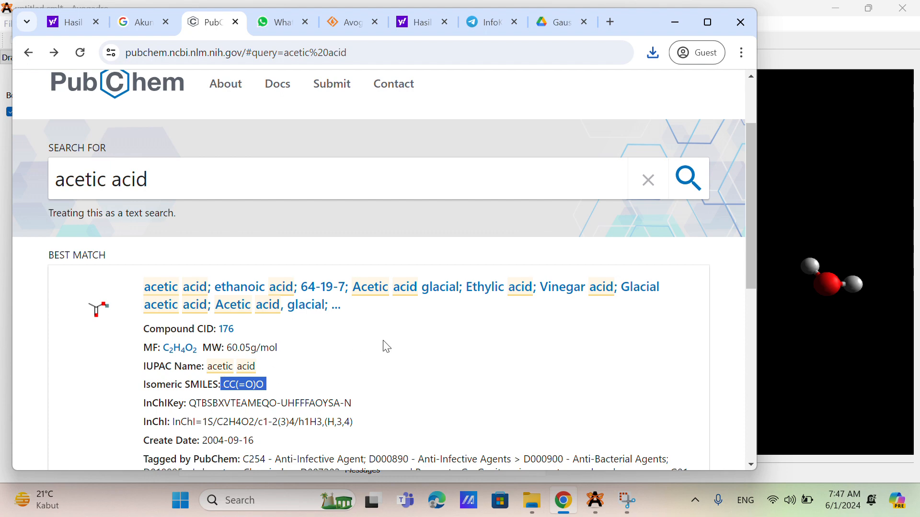
Step: Return to Avogadro and try to insert the SMILES fragment CC(=O)O
left_click(673, 24)
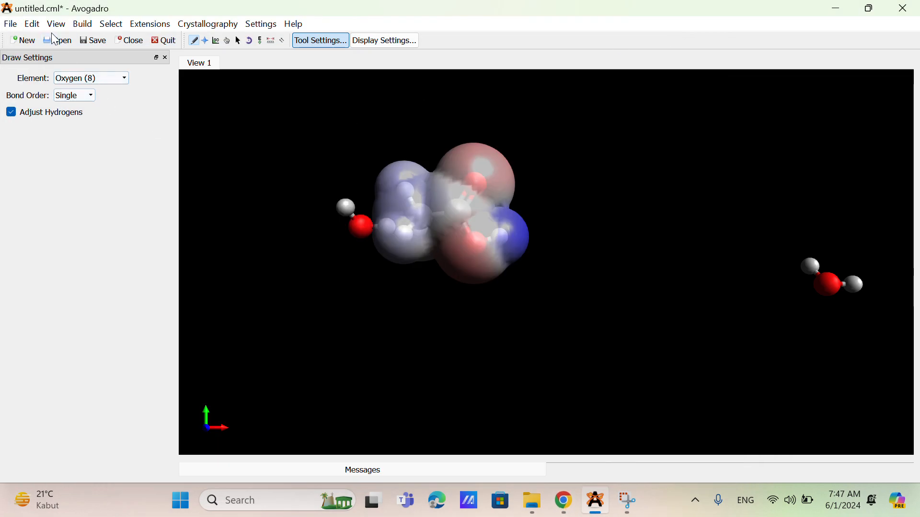
left_click(91, 27)
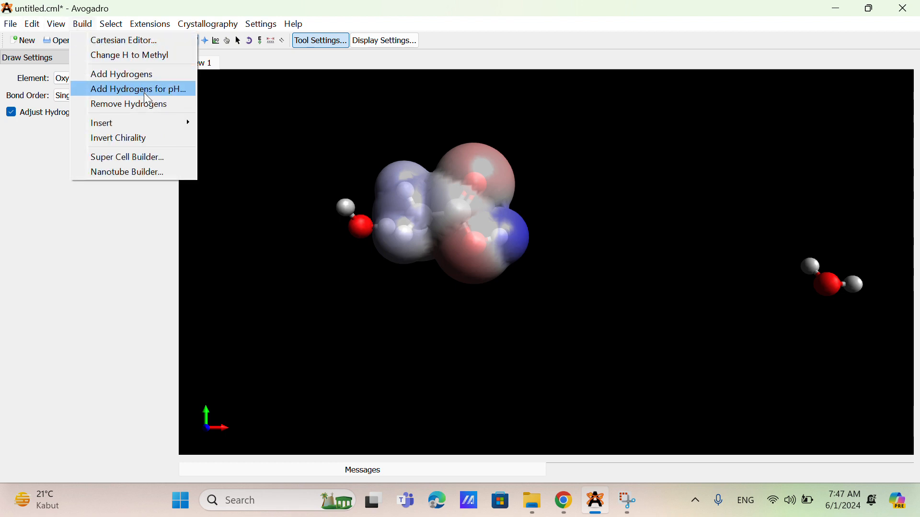
mouse_move(161, 126)
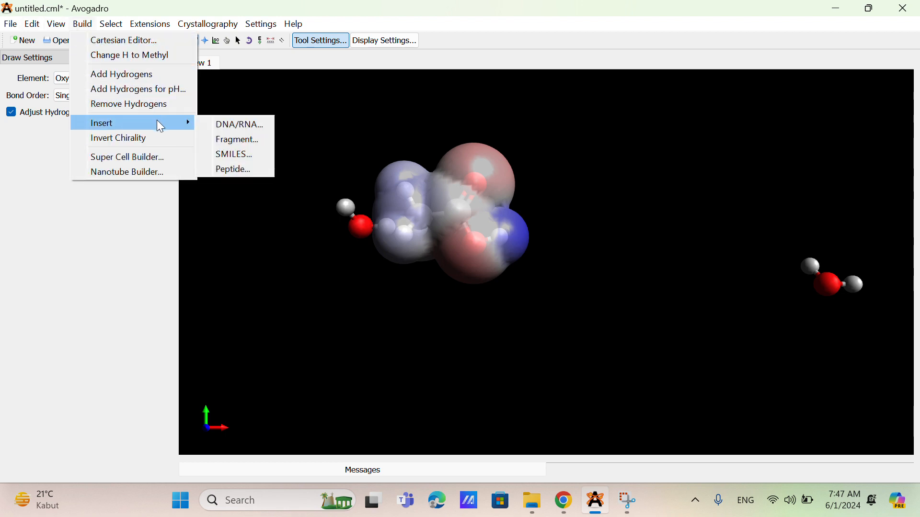
left_click(235, 155)
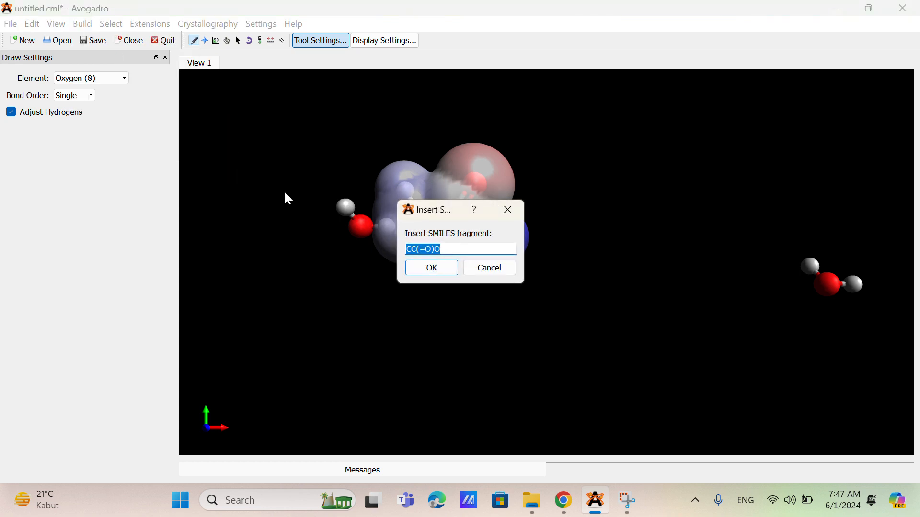
left_click(433, 268)
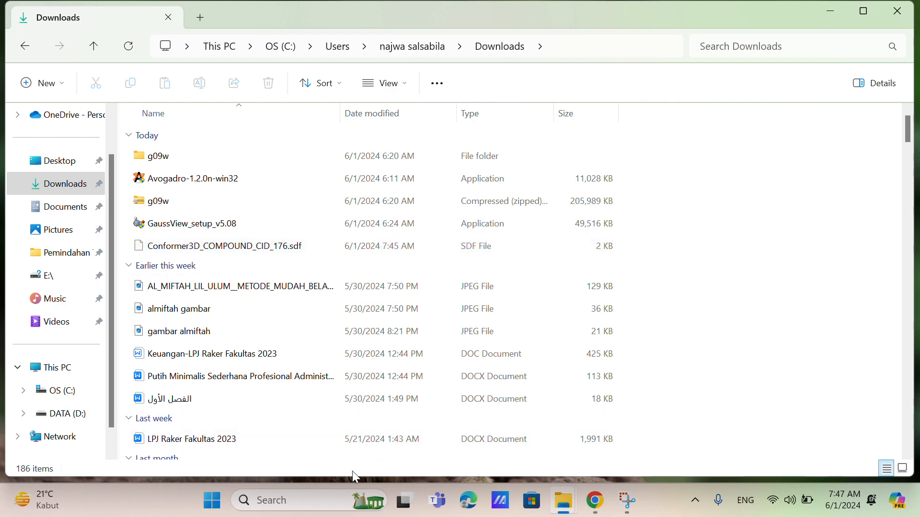
Step: Relaunch Avogadro and open Conformer3D_COMPOUND_CID_176.sdf from the Downloads folder
left_click(298, 501)
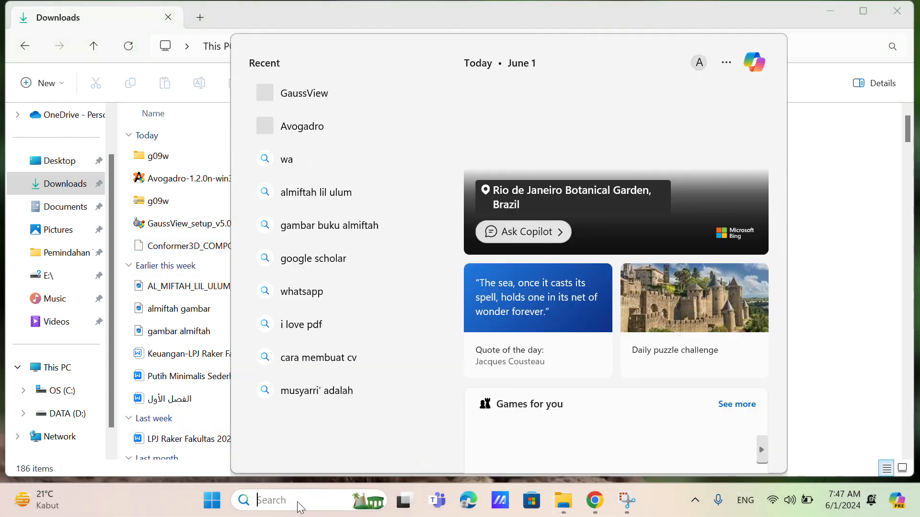
left_click(333, 133)
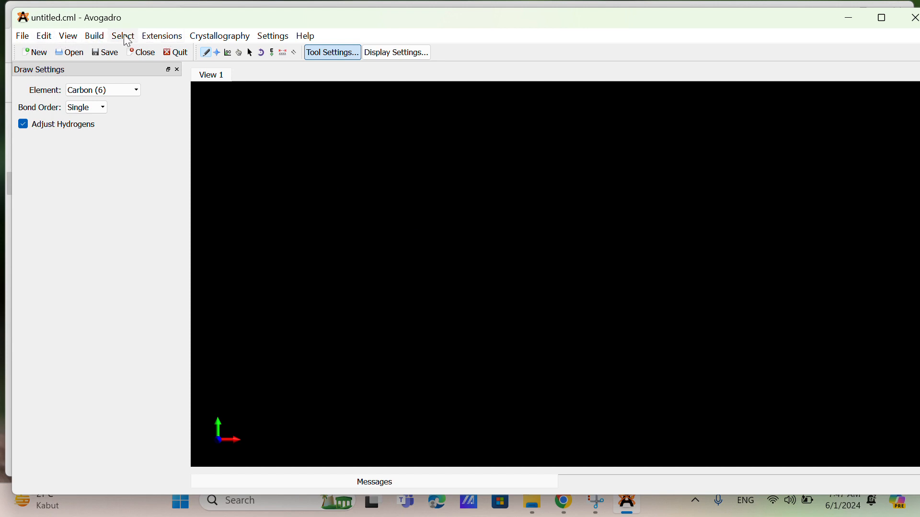
left_click(27, 36)
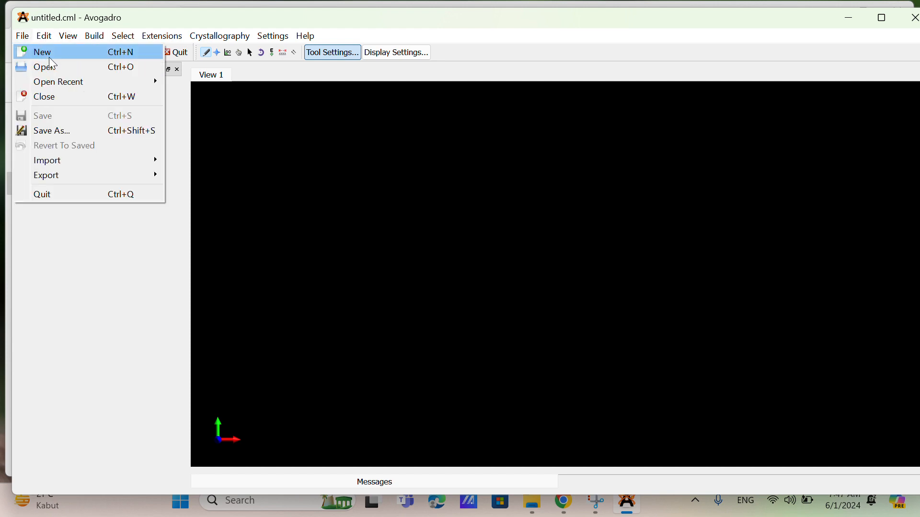
left_click(64, 67)
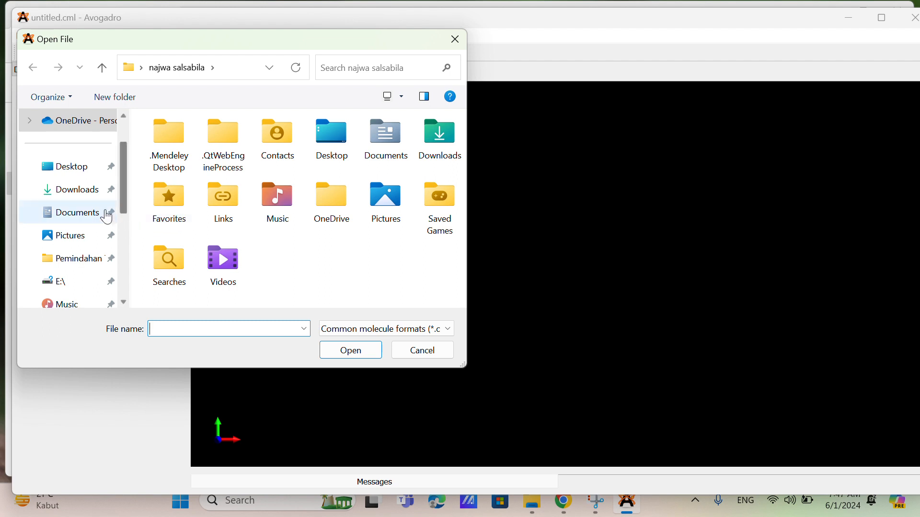
left_click(89, 196)
double_click(170, 148)
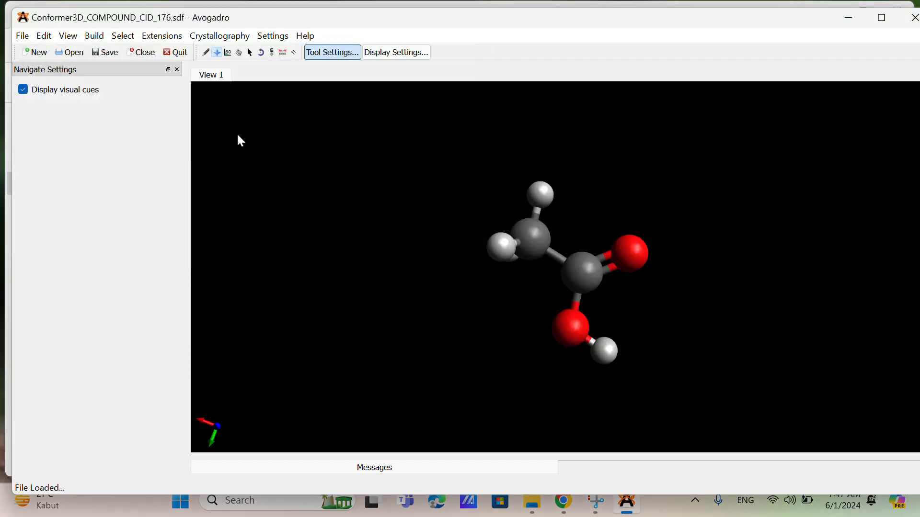
Step: Start a Gaussian input for the acetic acid conformer and title it asetat
left_click(161, 35)
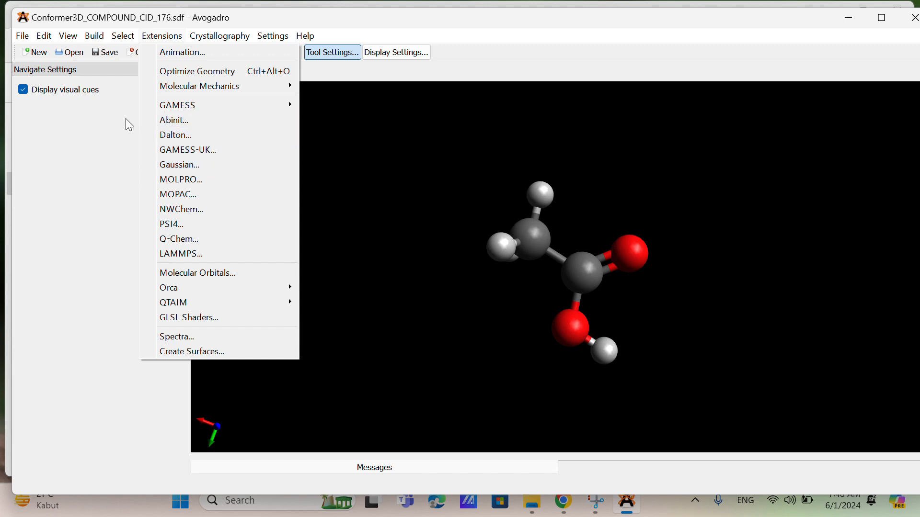
left_click(210, 161)
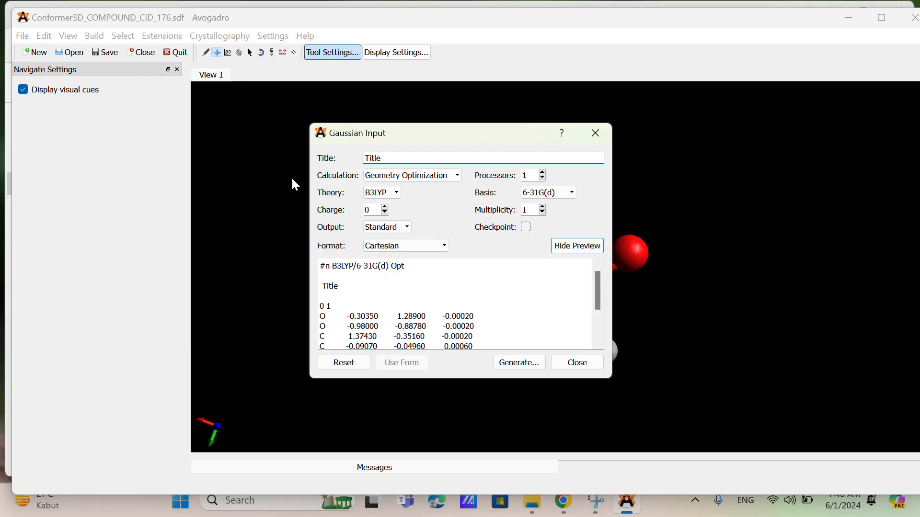
left_click(395, 156)
key("BackSpace")
key("BackSpace")
key("BackSpace")
key("BackSpace")
key("BackSpace")
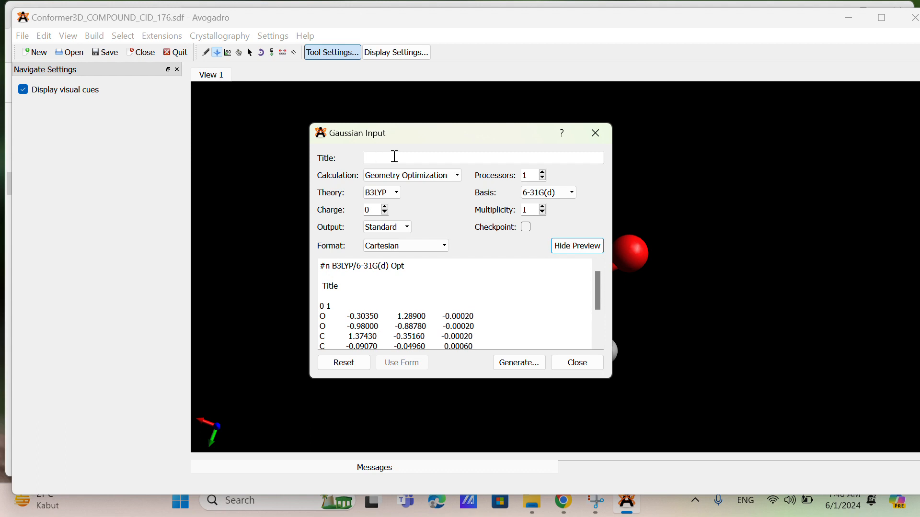
type("asetat")
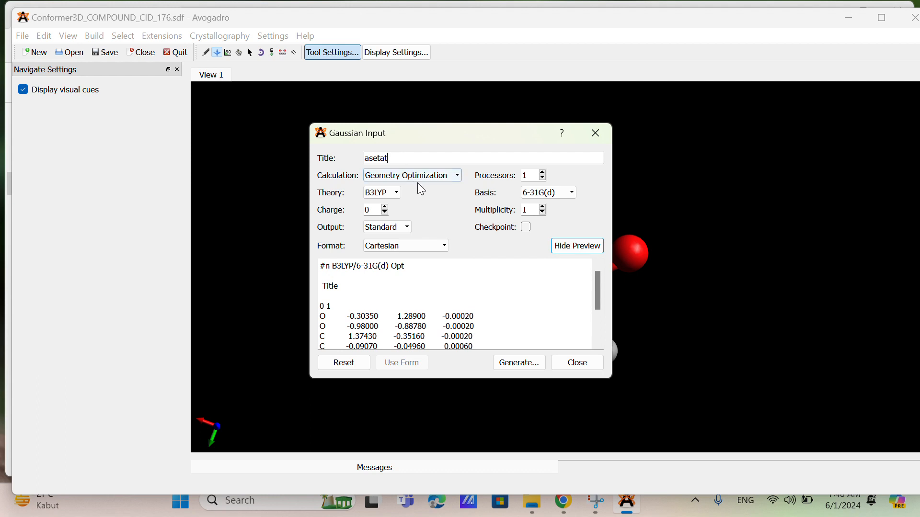
Step: Choose Geometry Optimization as the calculation and save the Gaussian input deck as Conformer3D_COMPOUND_CID_176 (.com) in Downloads
left_click(388, 176)
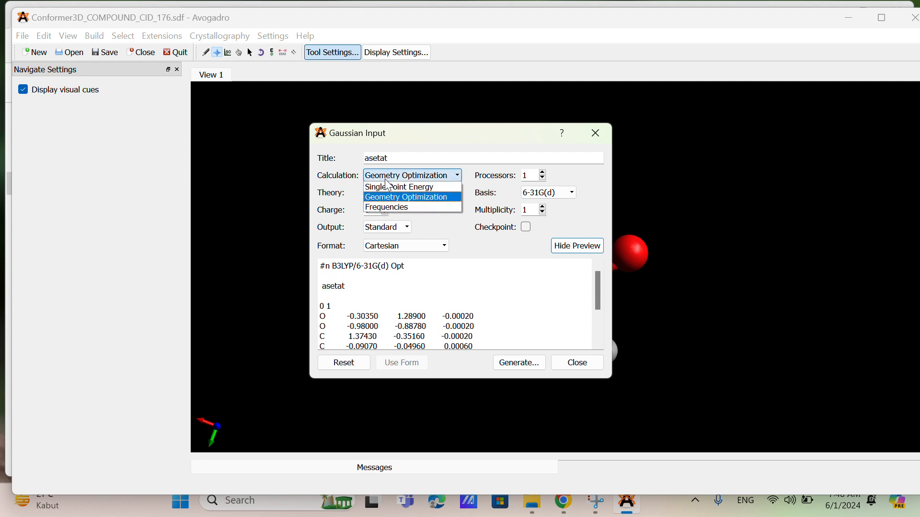
left_click(385, 197)
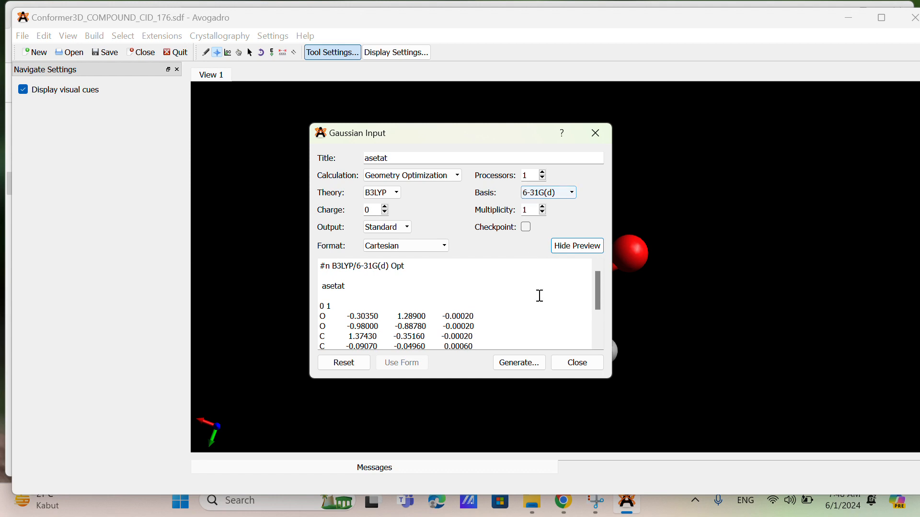
left_click(512, 366)
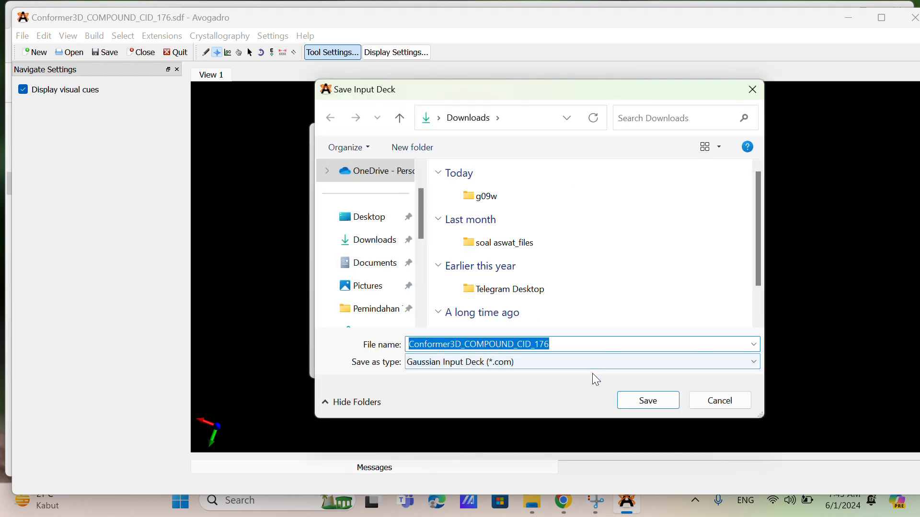
left_click(655, 403)
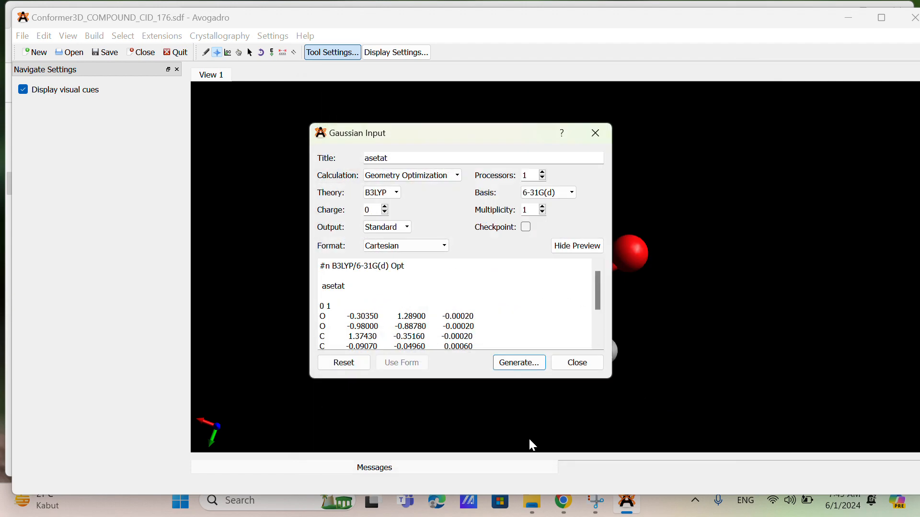
Step: Launch GaussView and dismiss its startup dialog
left_click(300, 511)
type("ga")
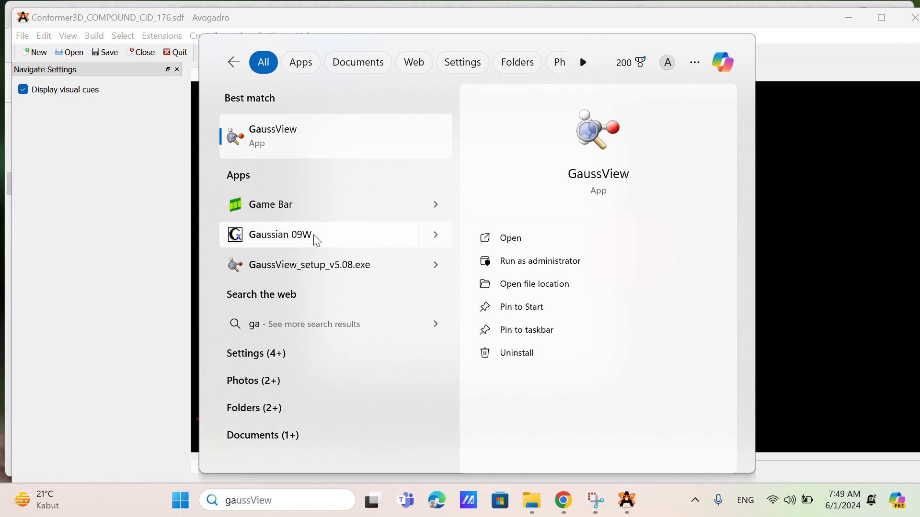
left_click(347, 134)
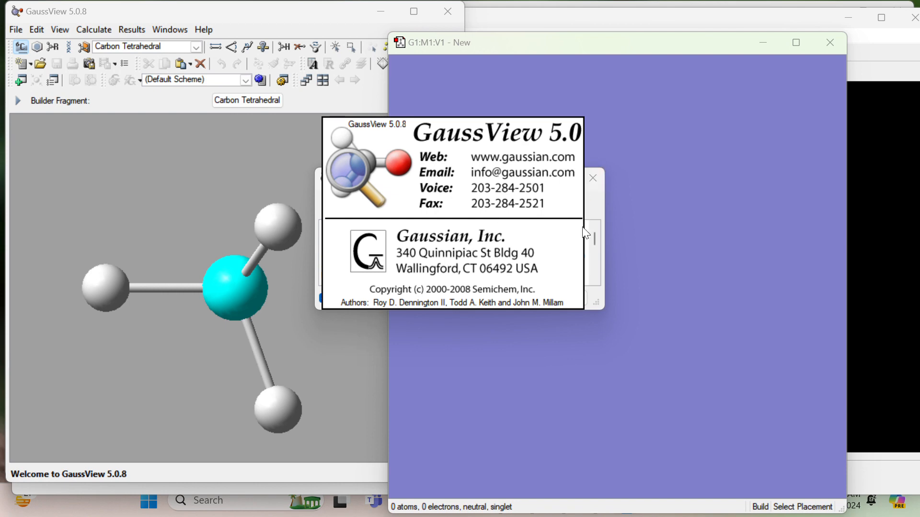
left_click(585, 299)
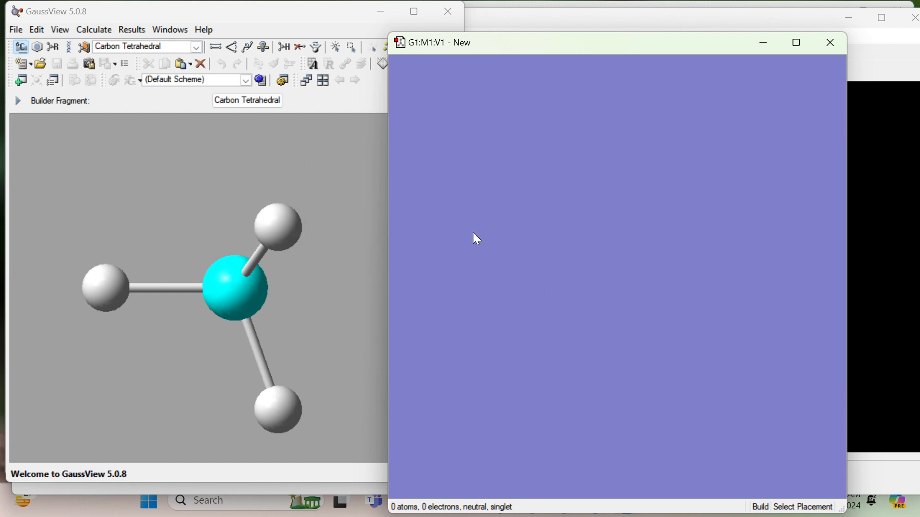
Step: Open the Gaussian input file Conformer3D_COMPOUND_CID_176.com from Downloads in GaussView
left_click_drag(595, 32, 668, 35)
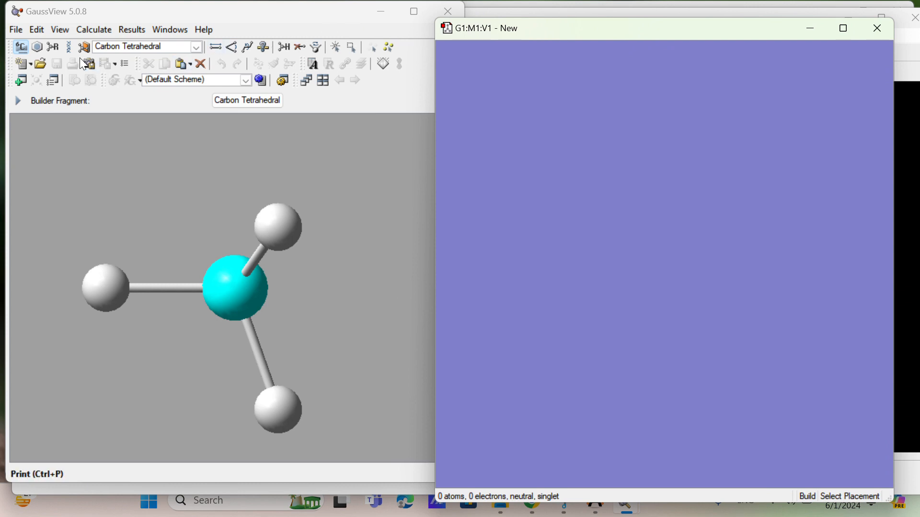
left_click(21, 29)
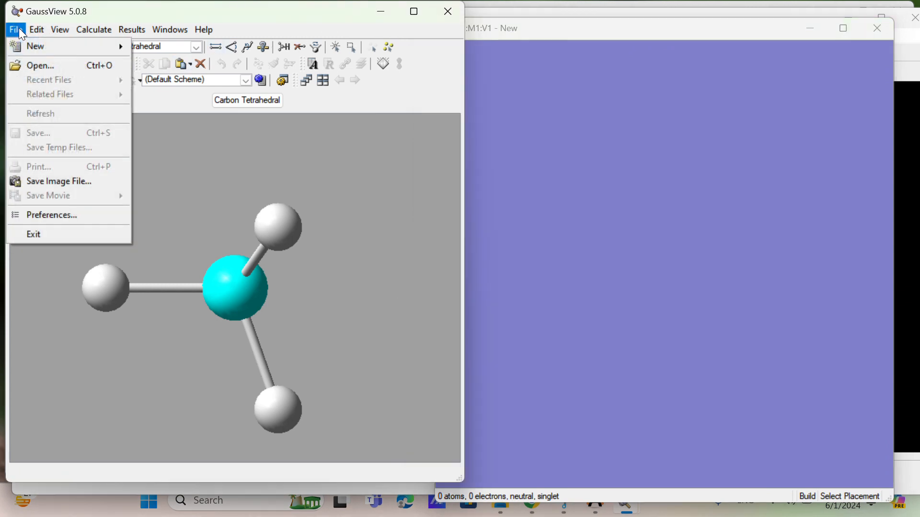
left_click(54, 66)
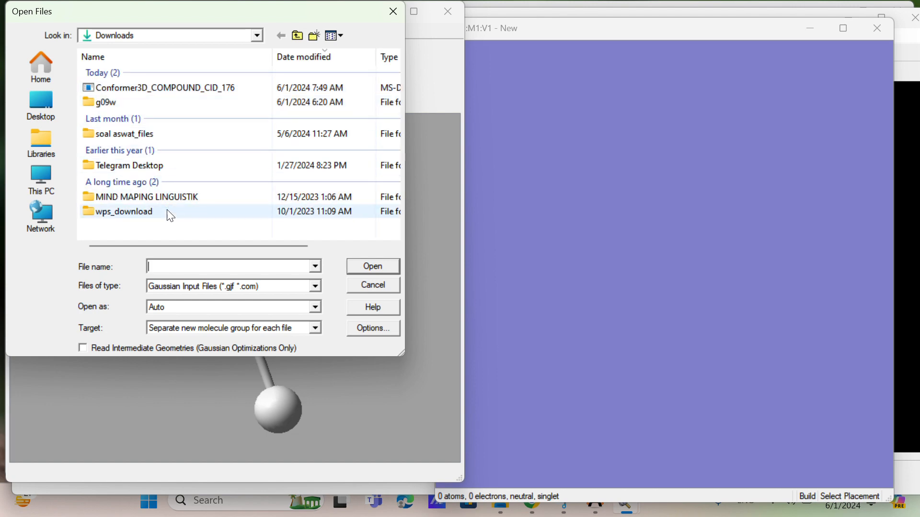
left_click(316, 267)
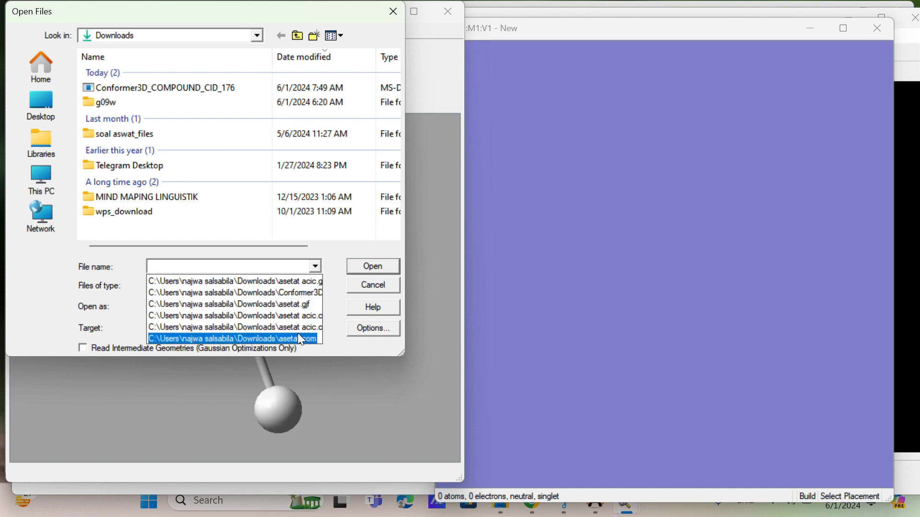
left_click(300, 291)
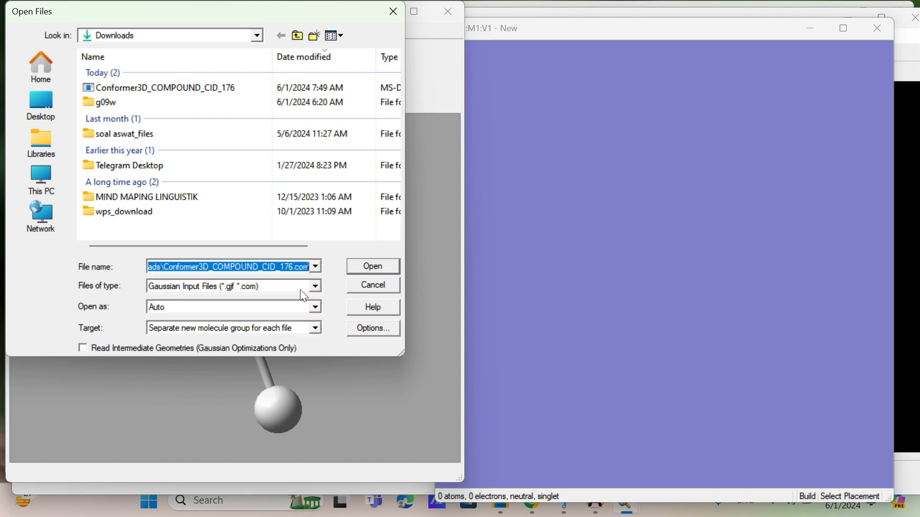
left_click(362, 268)
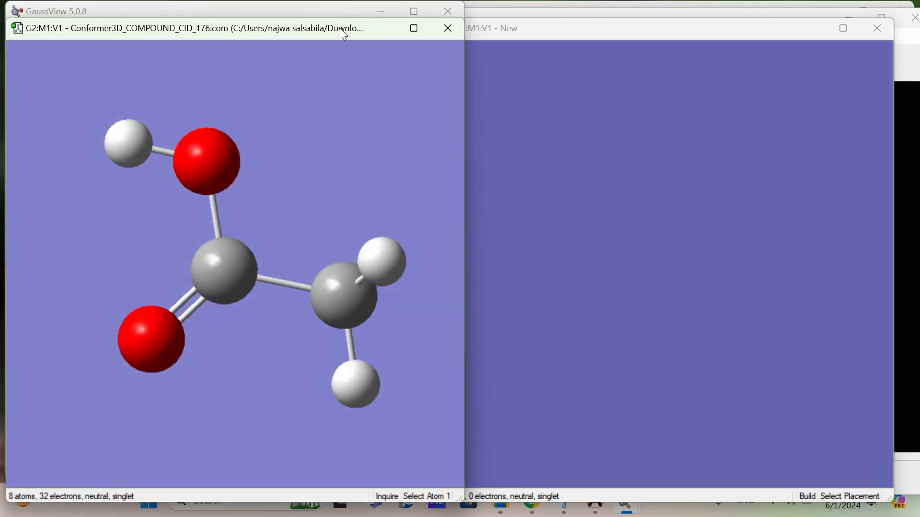
Step: Move the acetic acid molecule window clear of the main GaussView window and close the empty new molecule window
left_click_drag(340, 29, 504, 54)
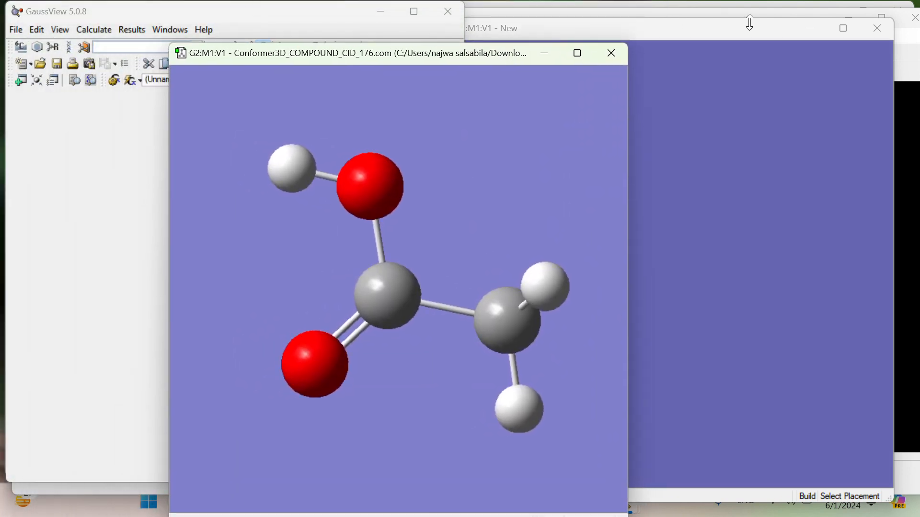
left_click(865, 27)
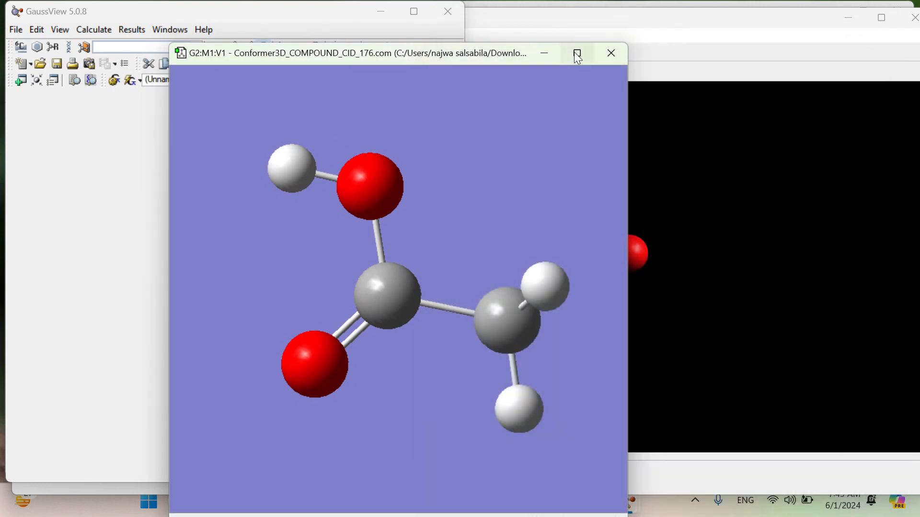
mouse_move(577, 53)
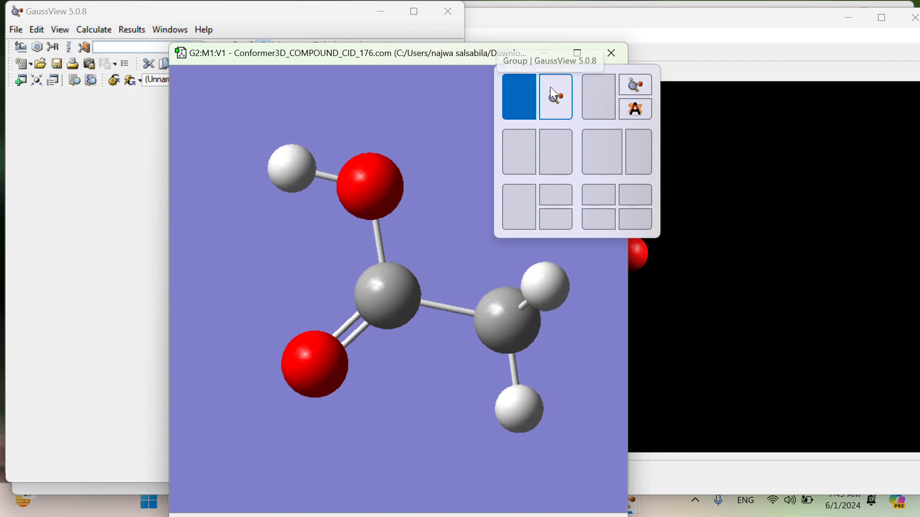
Step: Arrange the main GaussView window and the acetic acid molecule window side by side, each filling half the screen
left_click(551, 87)
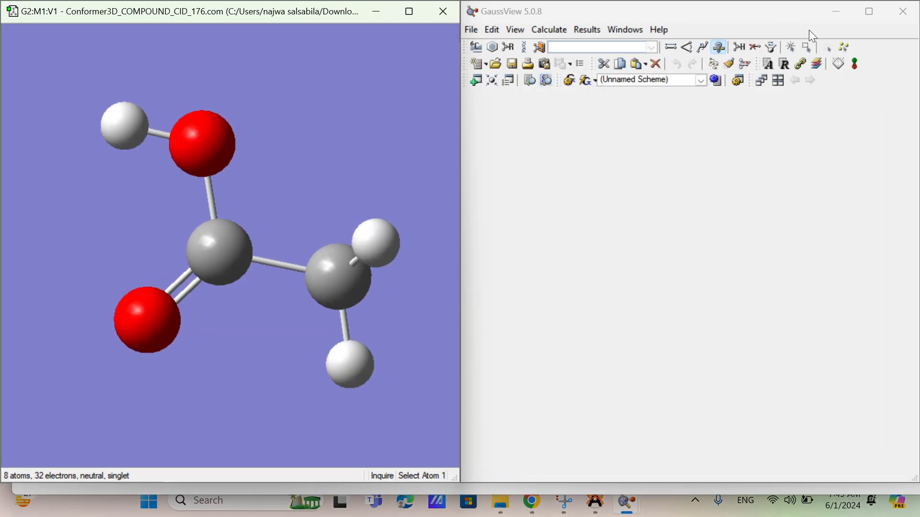
mouse_move(870, 15)
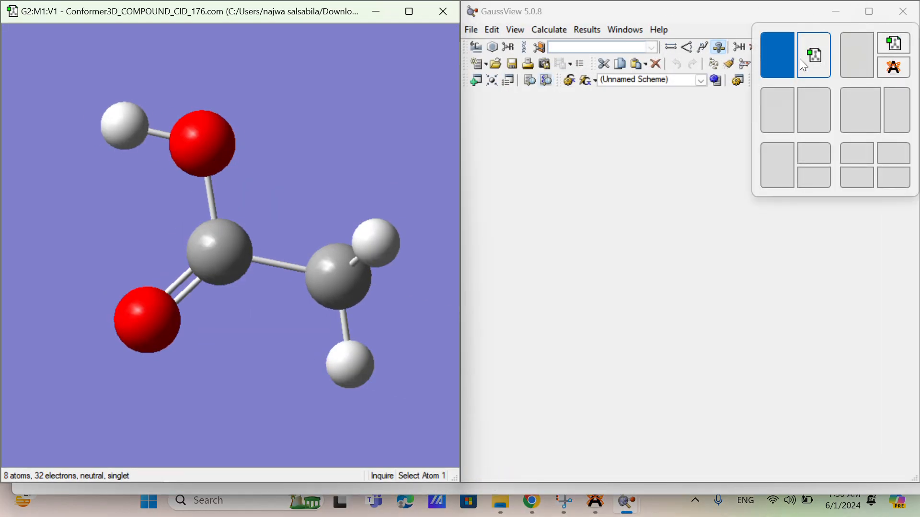
left_click(786, 56)
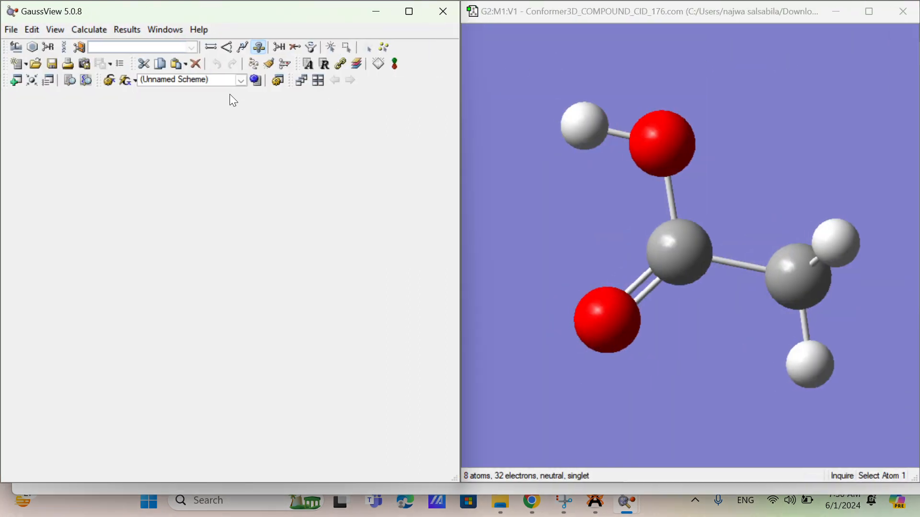
Step: Start a Gaussian calculation setup for the acetic acid molecule and set the job type to Energy
left_click(185, 80)
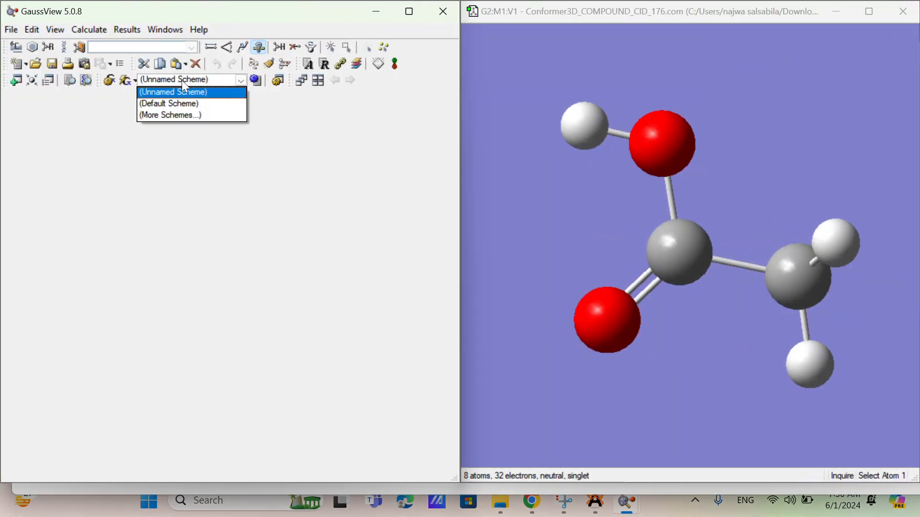
left_click(88, 30)
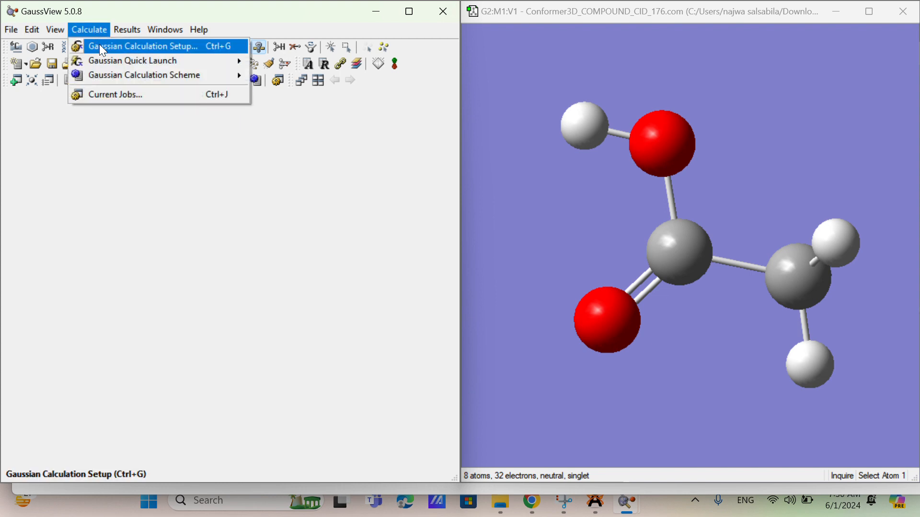
left_click(101, 47)
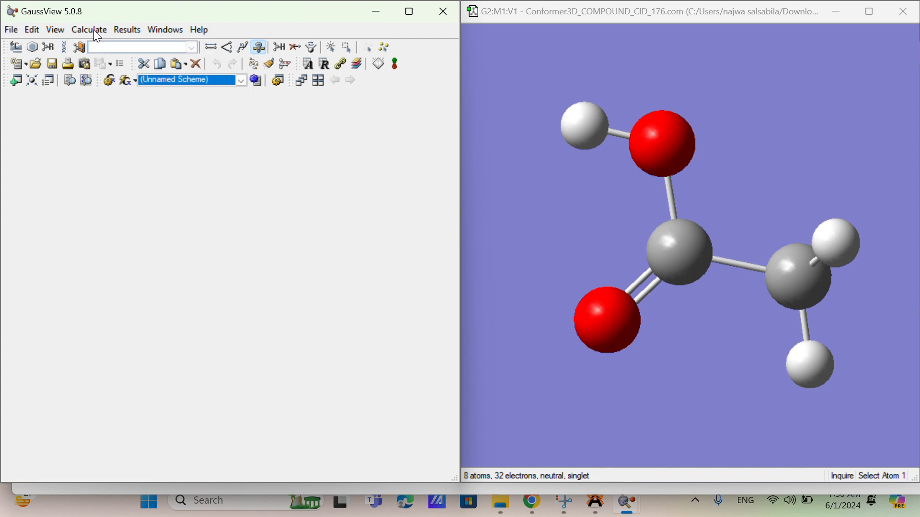
left_click(95, 31)
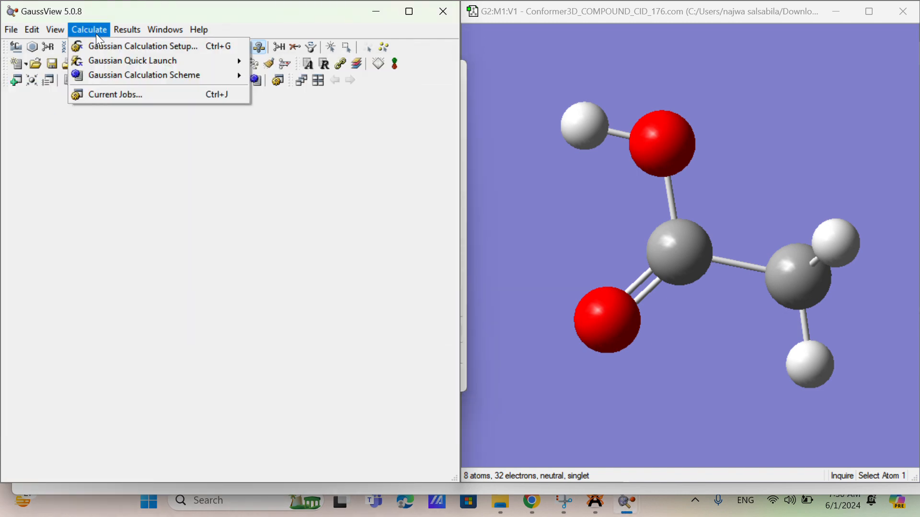
left_click(105, 45)
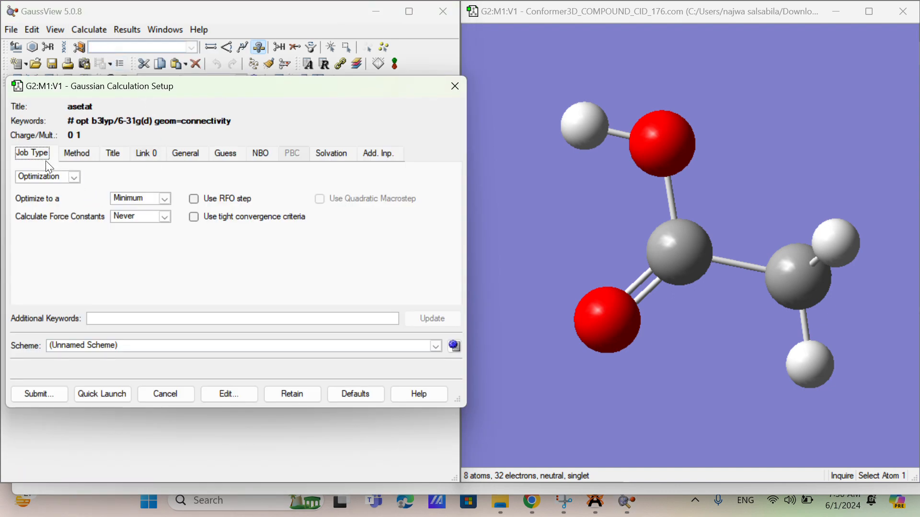
left_click(74, 178)
left_click(75, 177)
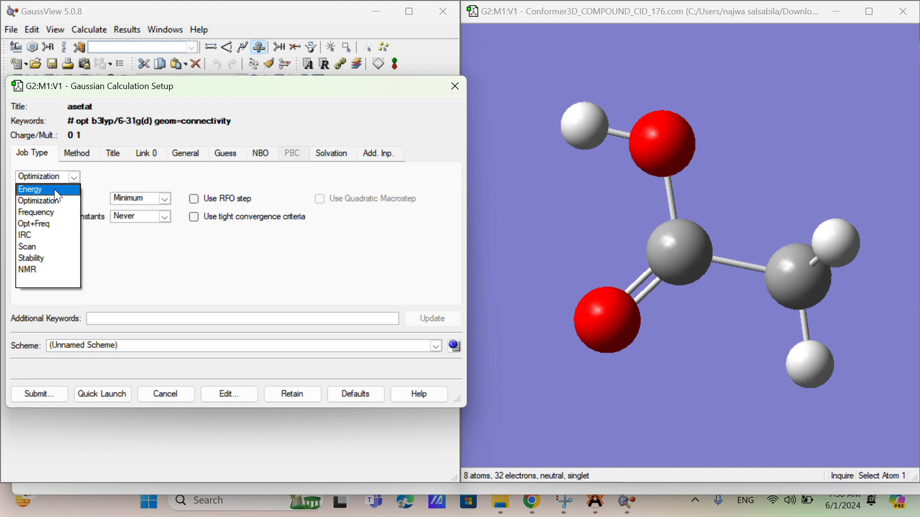
left_click(54, 189)
left_click(72, 180)
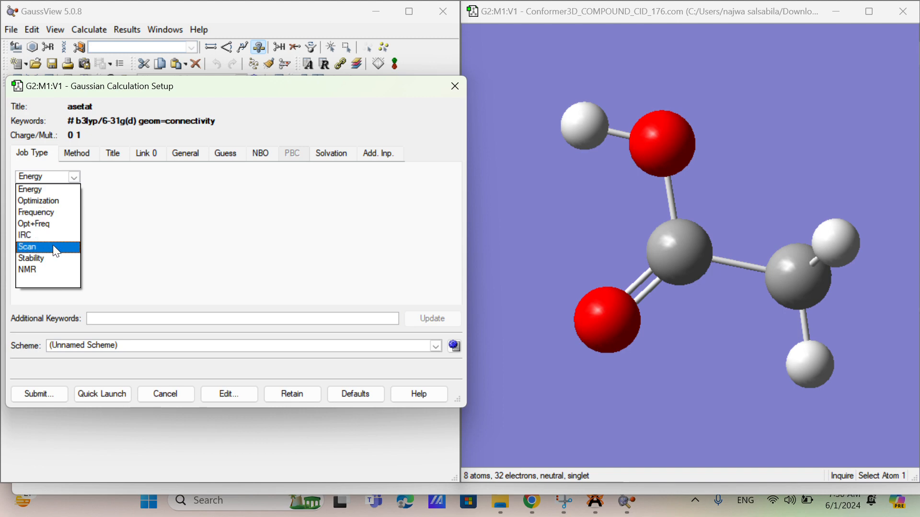
left_click(52, 190)
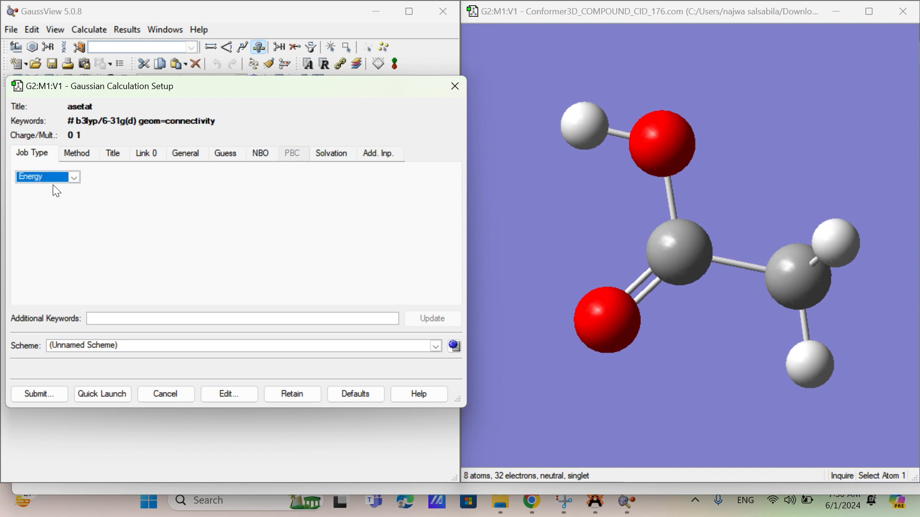
Step: Set the calculation method to Semi-empirical and change the job title to "energi asetat"
left_click(70, 157)
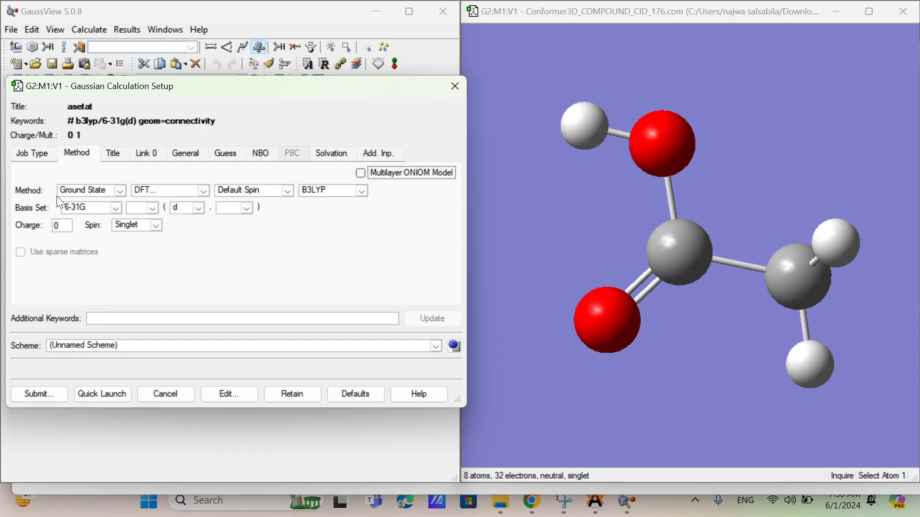
left_click(203, 191)
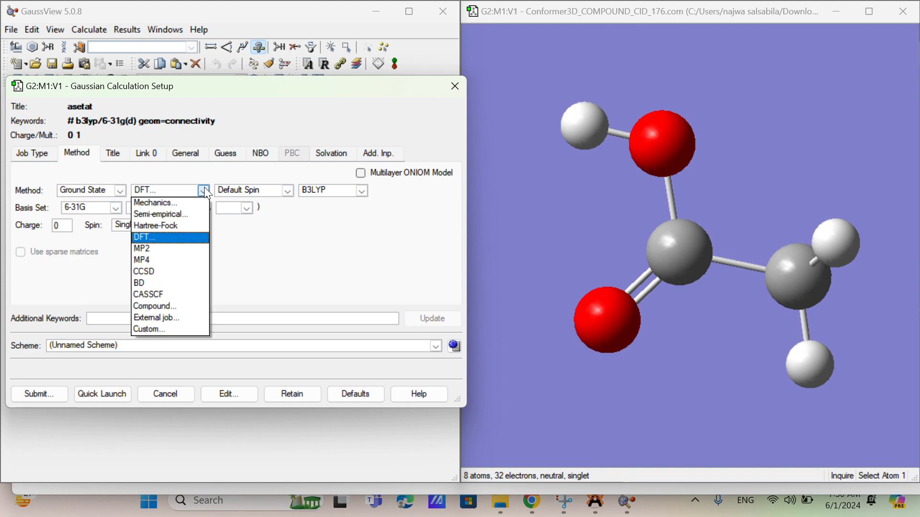
left_click(190, 215)
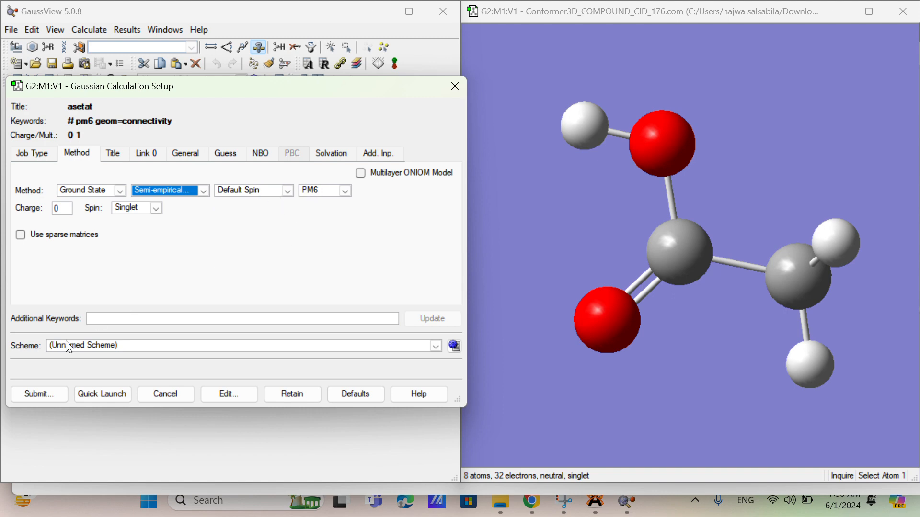
left_click(114, 154)
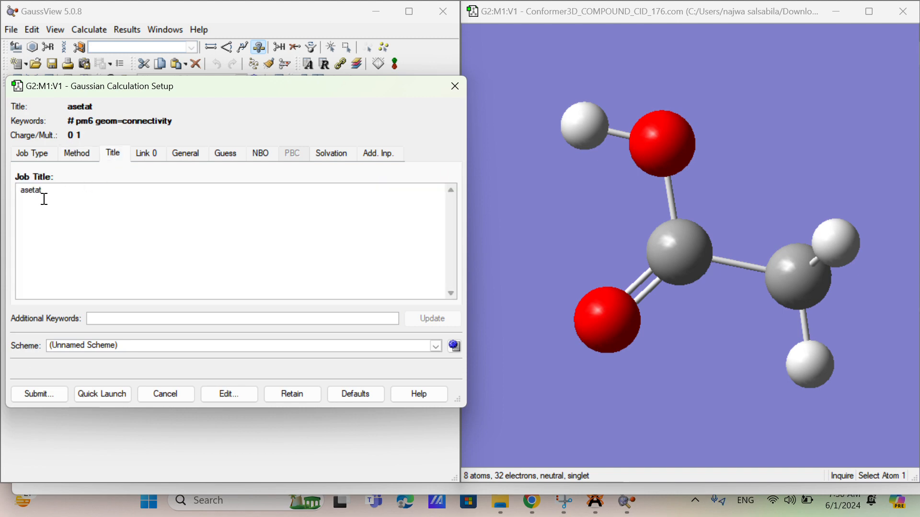
type("e nergi")
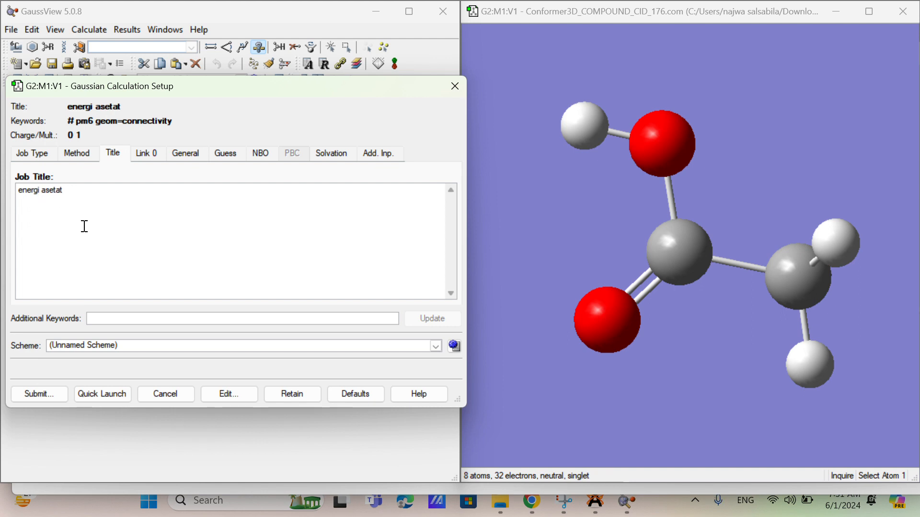
Step: Submit the calculation and save its Gaussian input file as "energi asetat" in Downloads
left_click(49, 396)
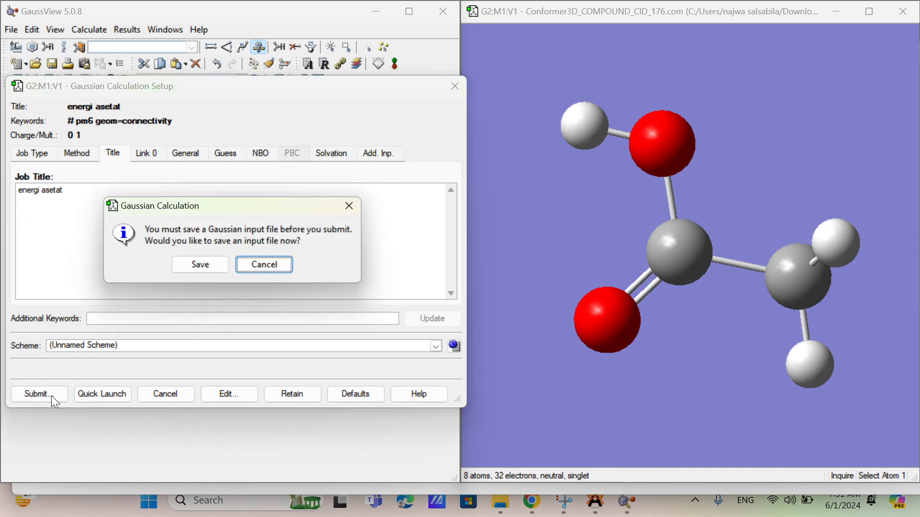
left_click(184, 259)
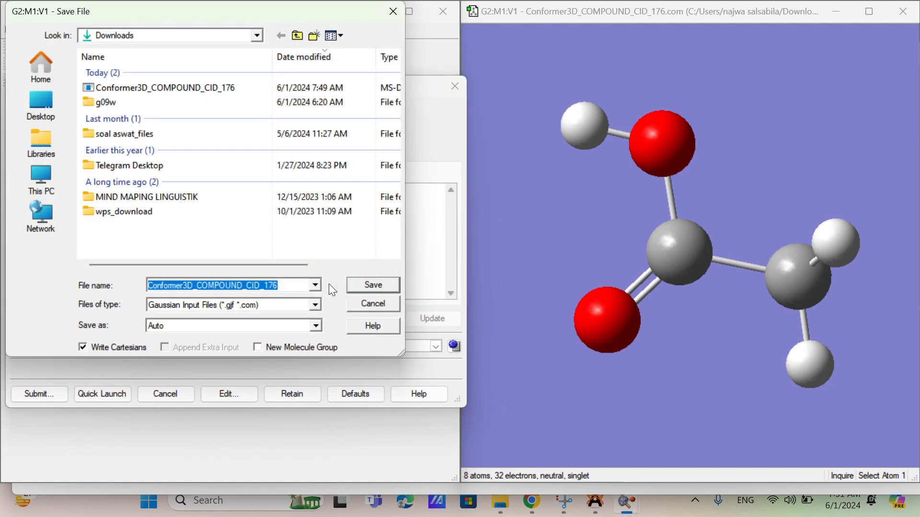
key("BackSpace")
type("e")
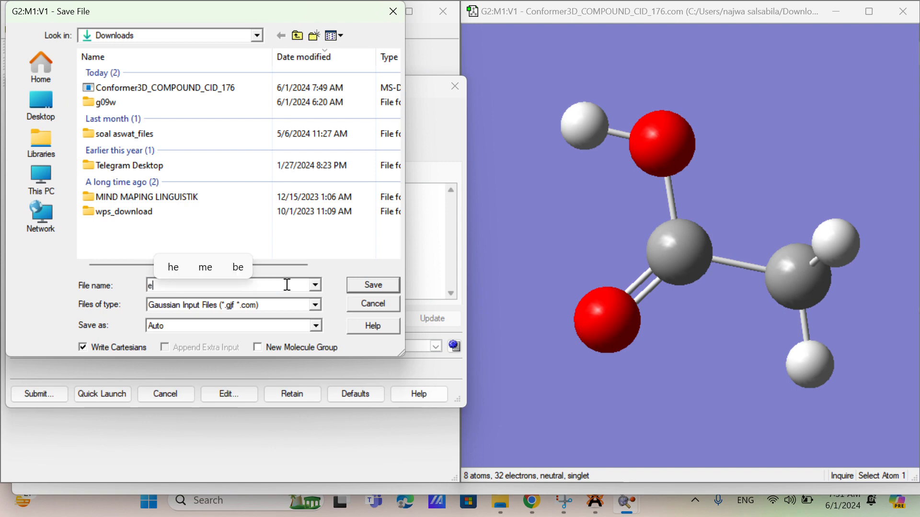
type("nergi aser")
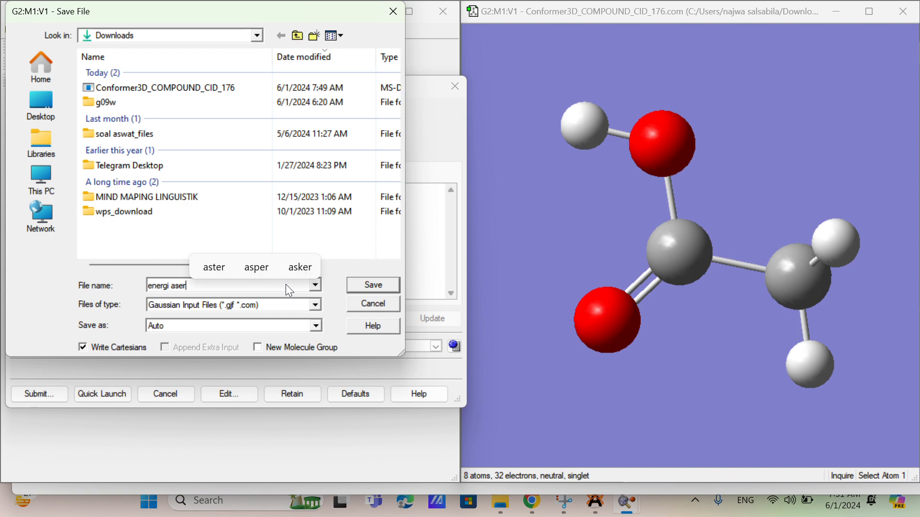
key("BackSpace")
type("tat")
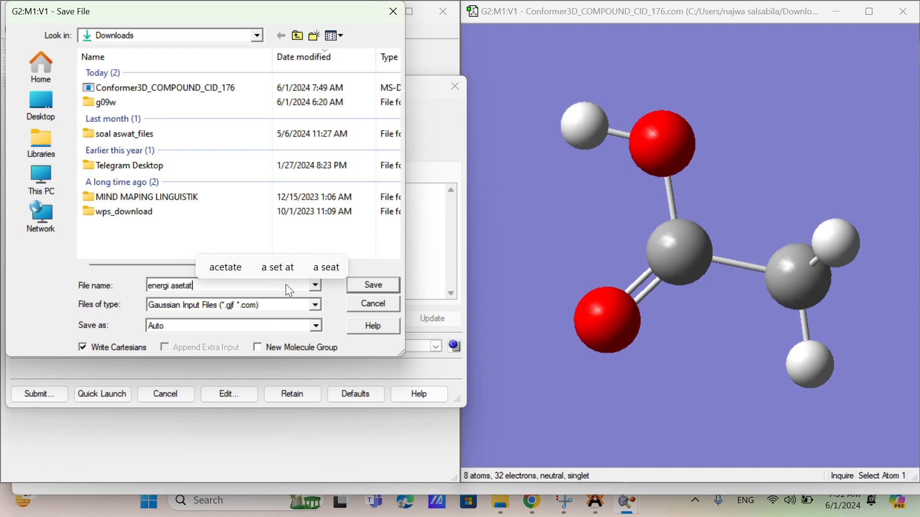
left_click(358, 286)
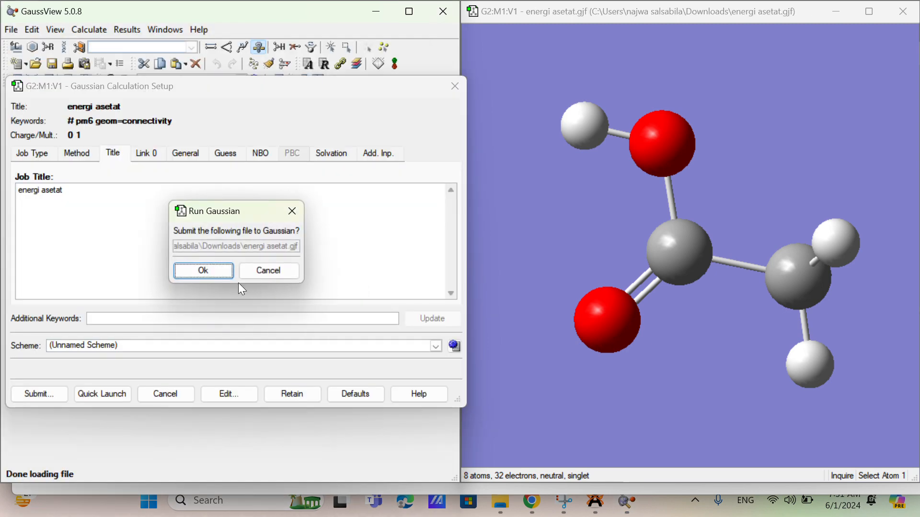
Step: Run the energi asetat job in Gaussian, close the Gaussian window on completion, and open the resulting log file in GaussView
left_click(206, 271)
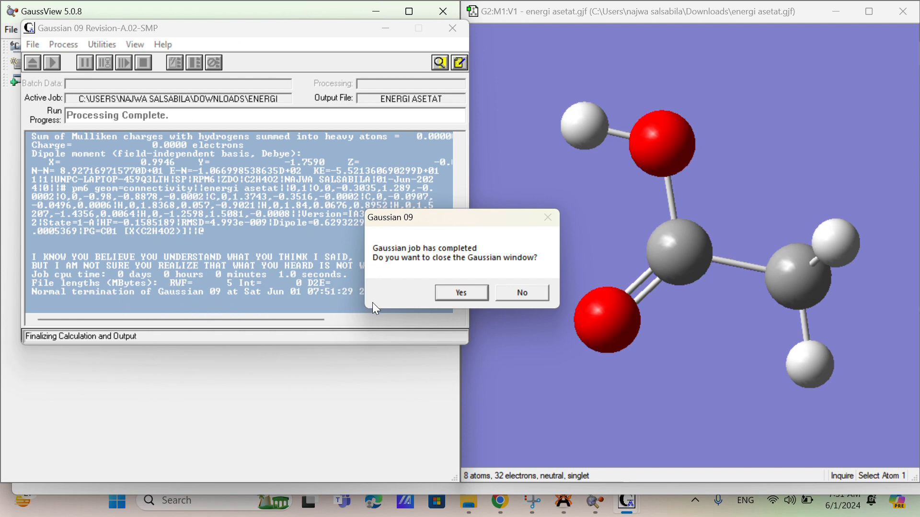
left_click(448, 295)
left_click(176, 253)
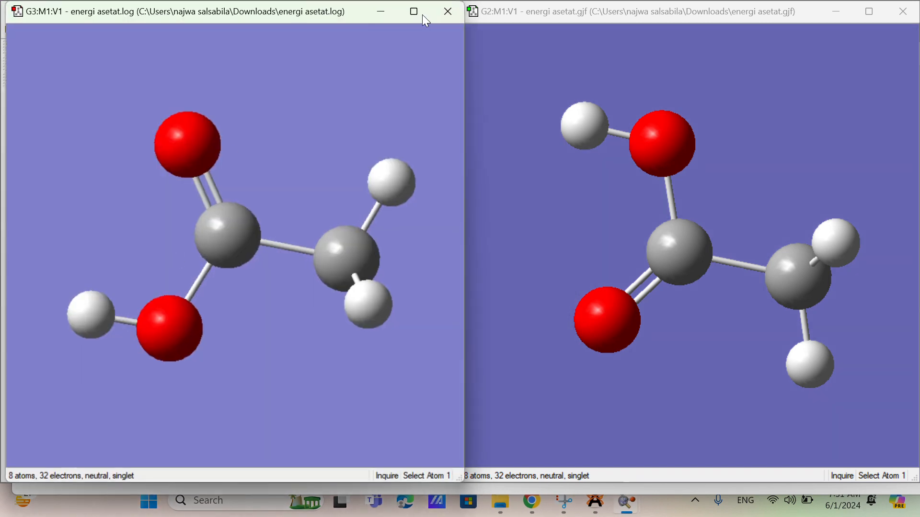
Step: Move the energi asetat.log window clear of the main window and review its Gaussian calculation summary
left_click_drag(348, 15, 403, 66)
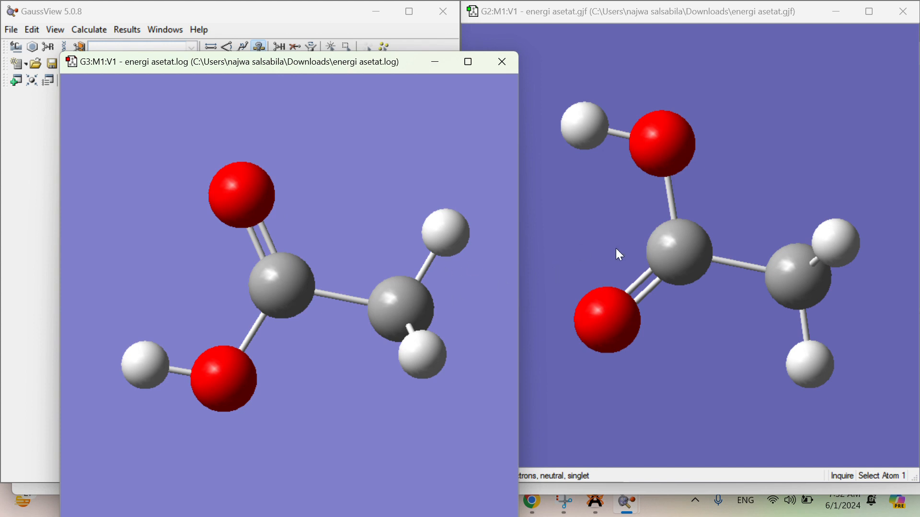
left_click_drag(412, 59, 660, 44)
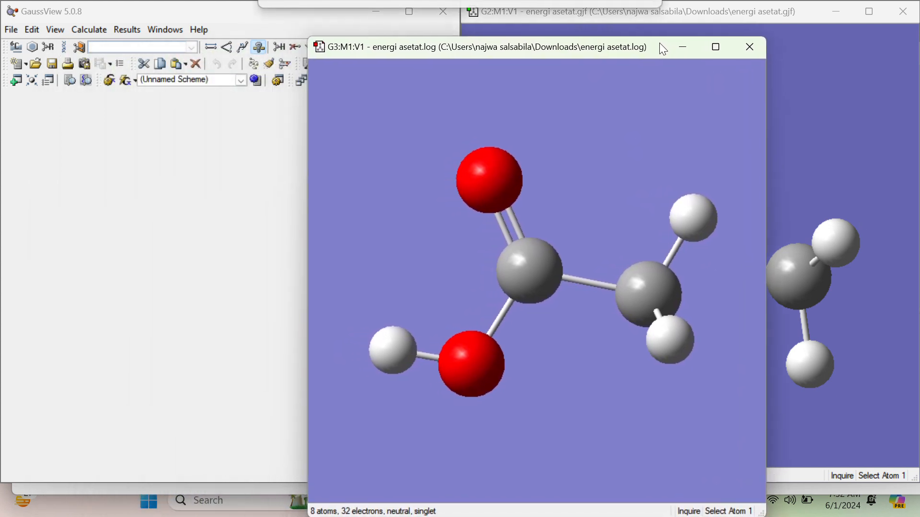
left_click(124, 30)
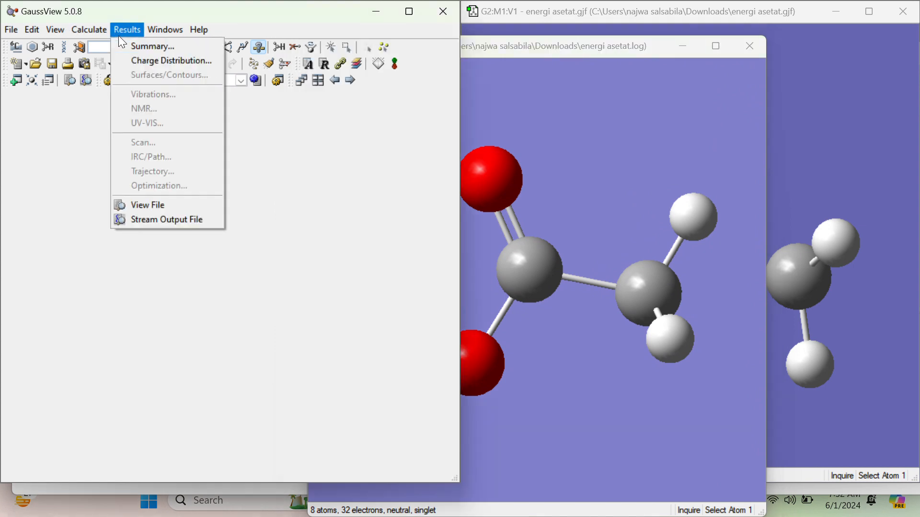
left_click(140, 48)
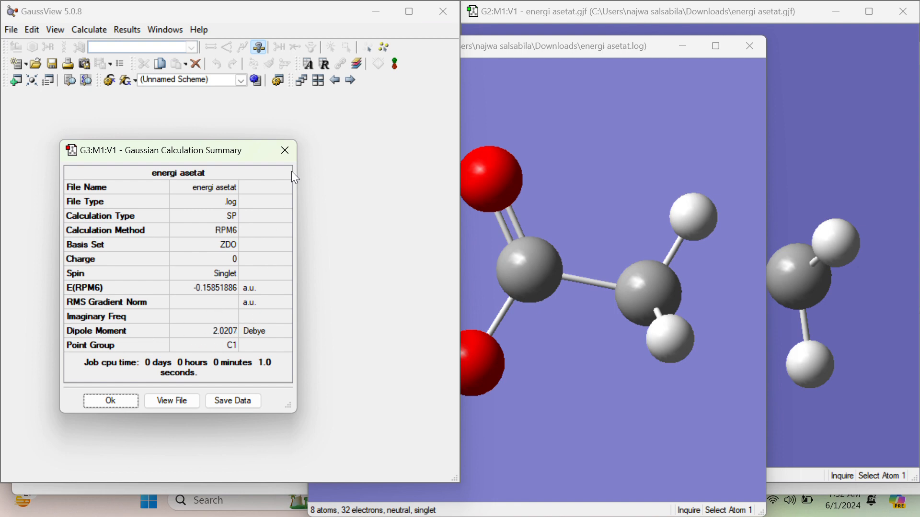
left_click(285, 150)
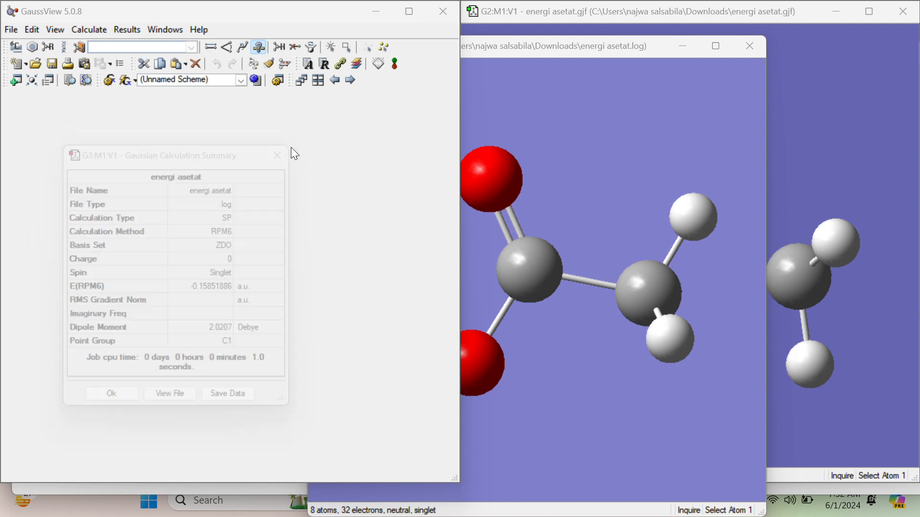
Step: Inspect the Mulliken charge distribution of energi asetat.log with numbers shown and atoms colored by charge, and close the result window
left_click(128, 29)
left_click(144, 58)
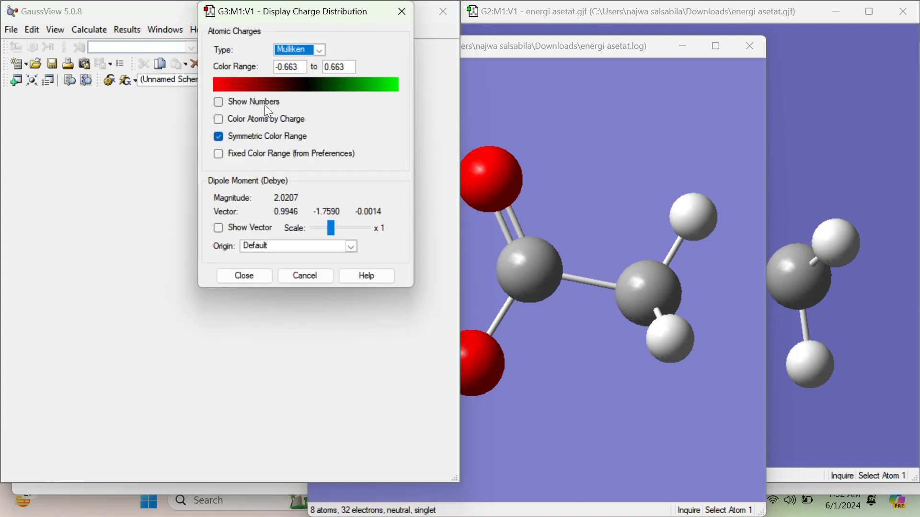
left_click(219, 103)
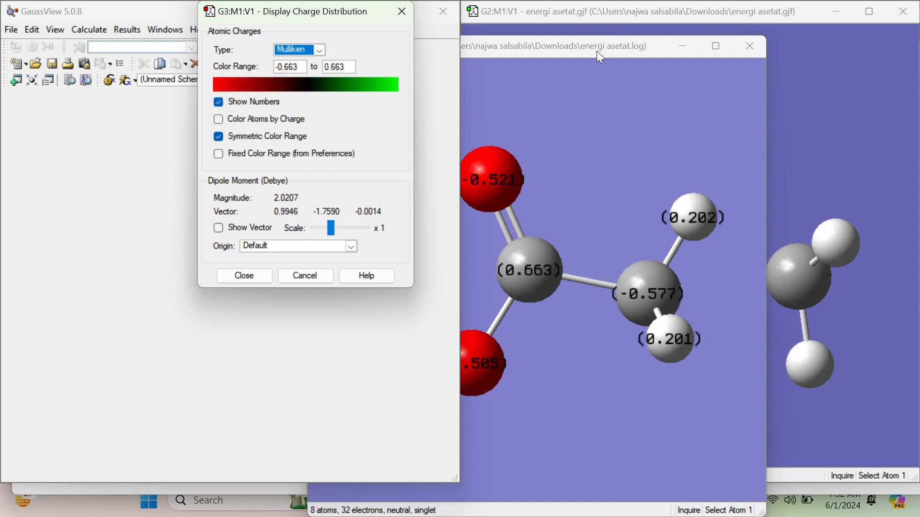
left_click_drag(657, 51, 761, 41)
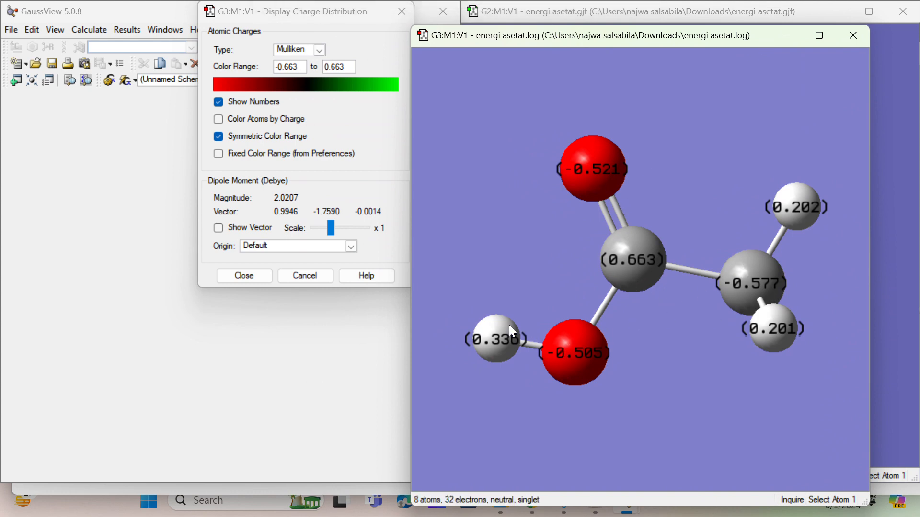
left_click(229, 120)
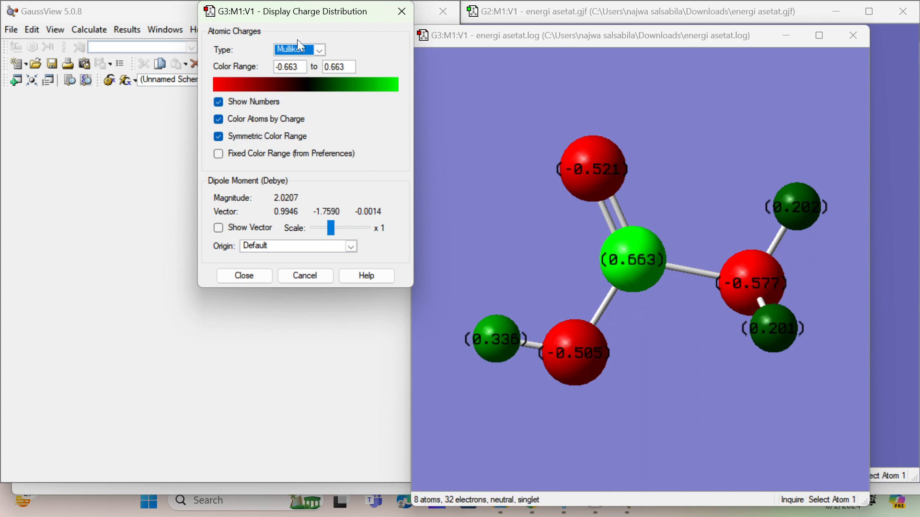
left_click_drag(297, 20, 266, 78)
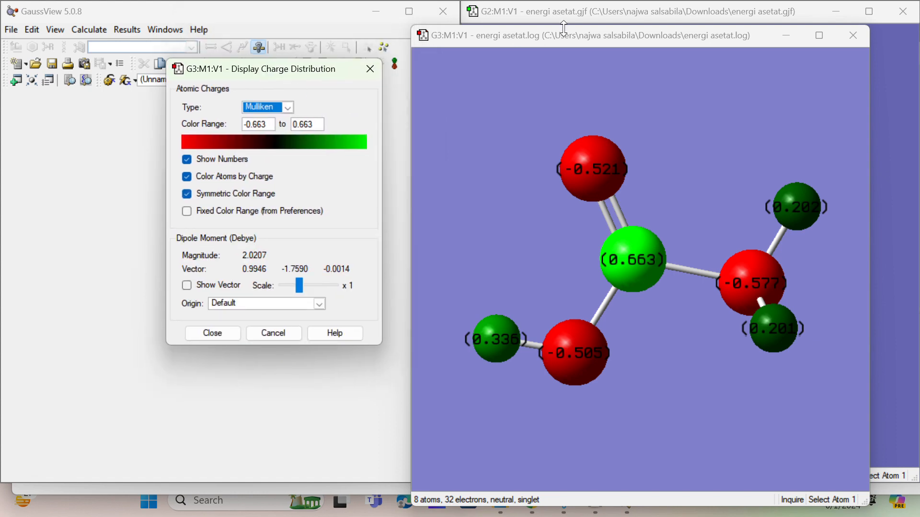
left_click(847, 41)
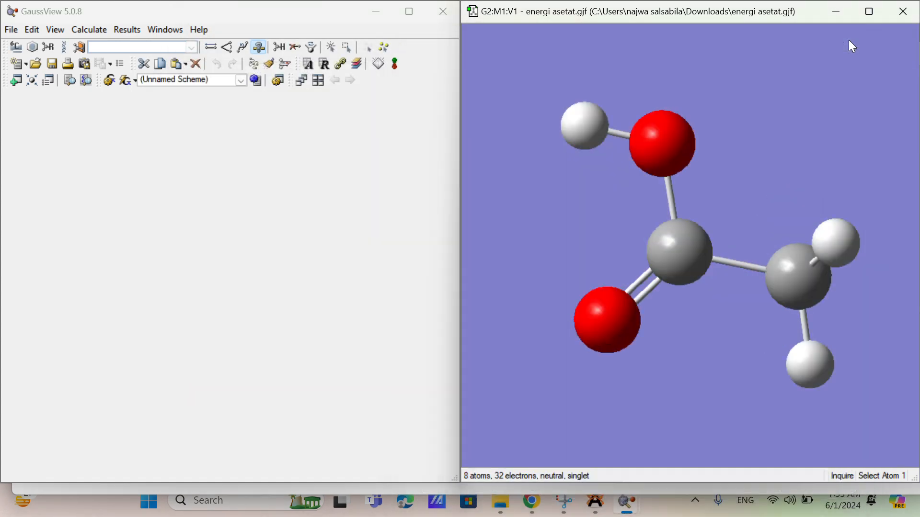
Step: Set the Gaussian calculation's job type to Opt+Freq and check its method settings
left_click(95, 28)
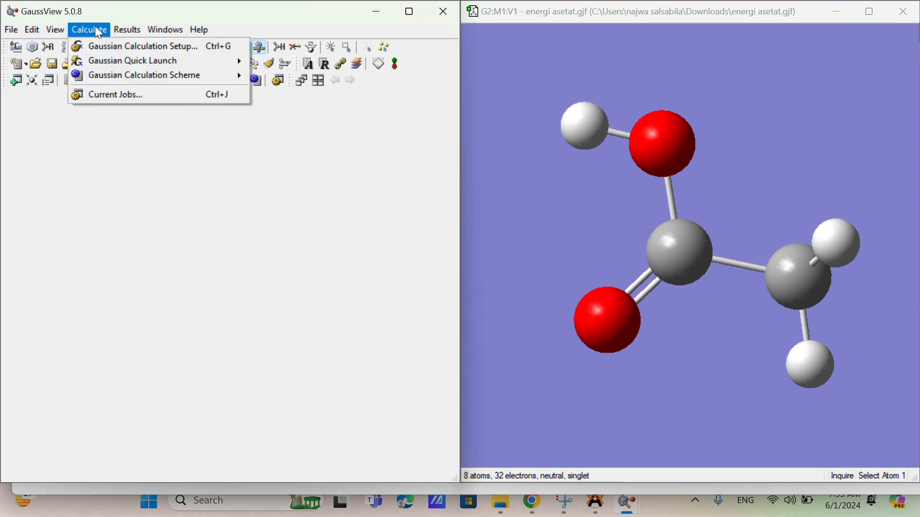
left_click(121, 49)
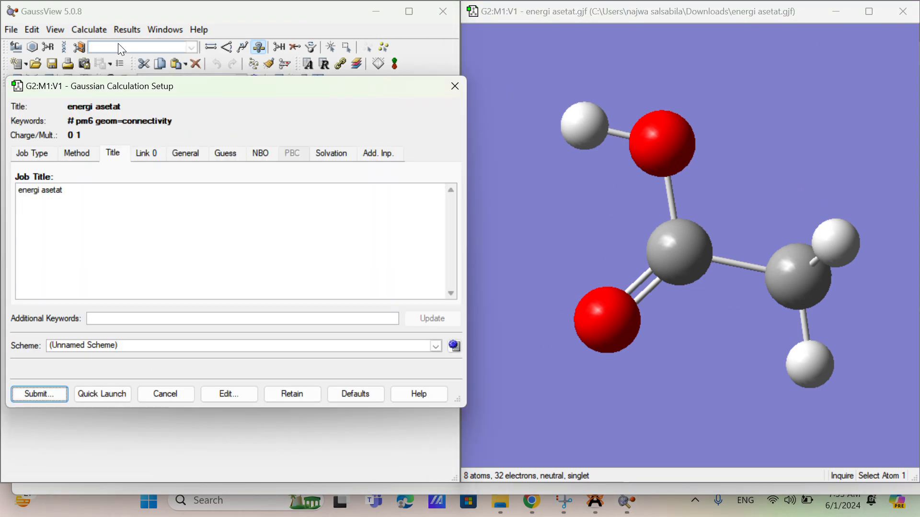
left_click(31, 147)
left_click(74, 176)
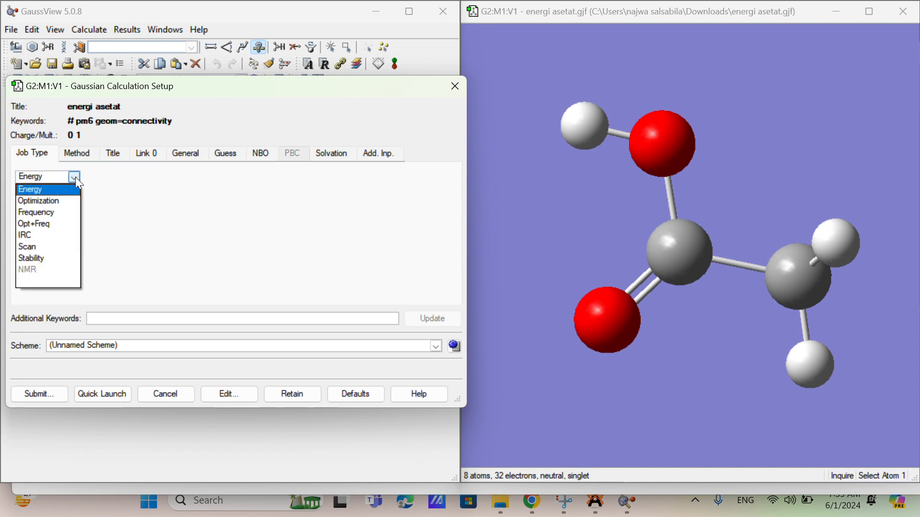
left_click(57, 225)
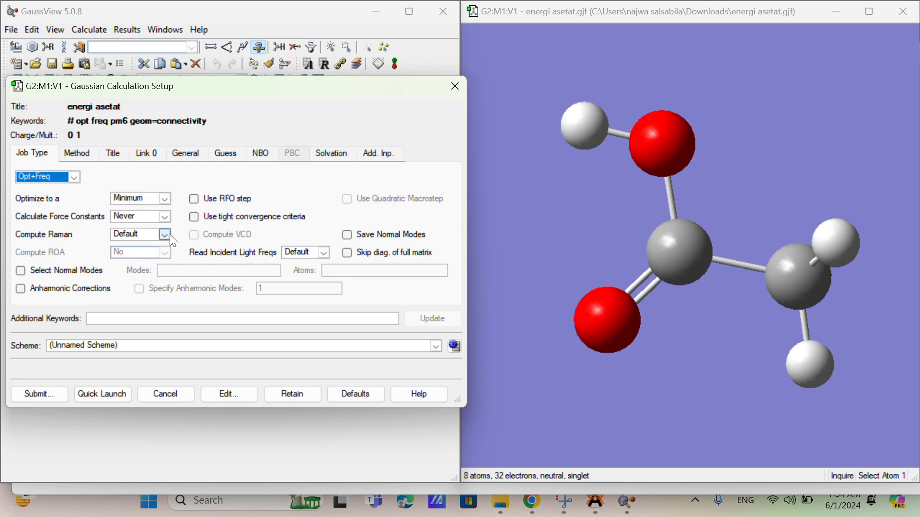
left_click(82, 154)
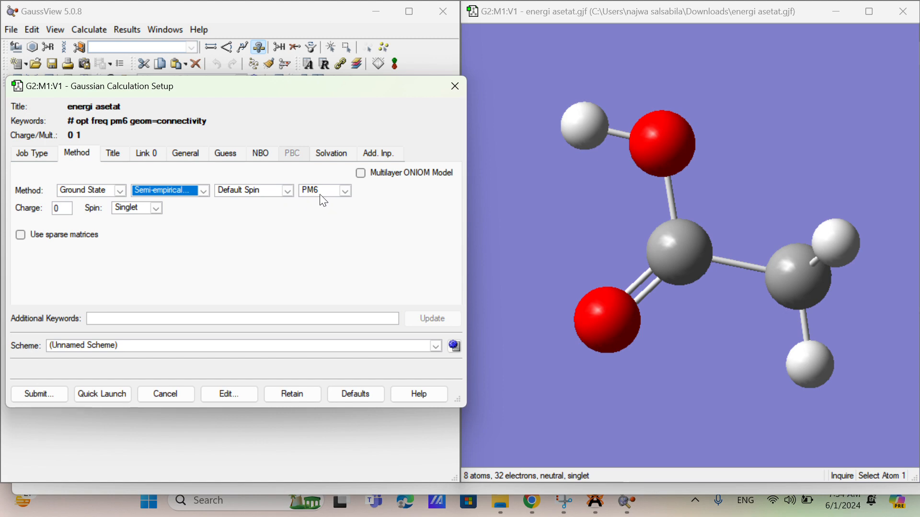
Step: Change the job title to "opt+freq asetat"
left_click(115, 154)
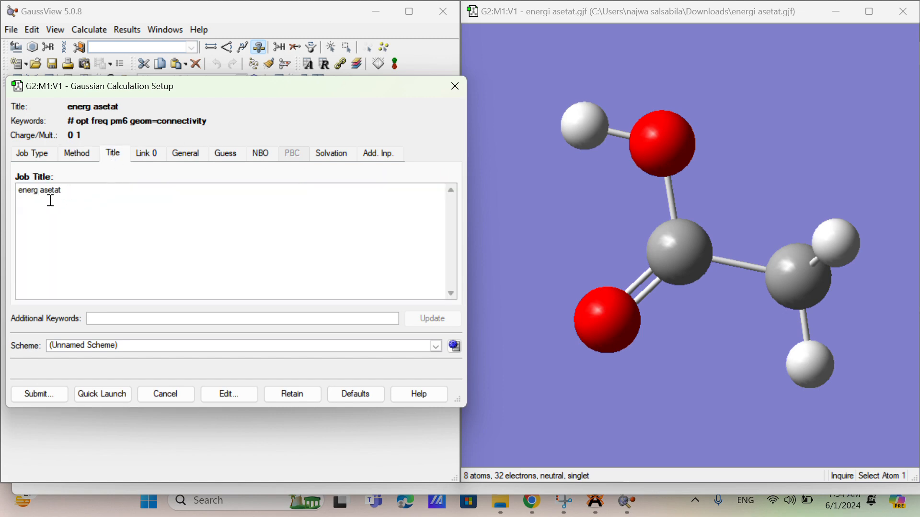
key("BackSpace")
key("BackSpace")
key("BackSpace")
key("BackSpace")
key("BackSpace")
key("BackSpace")
key("BackSpace")
type("q")
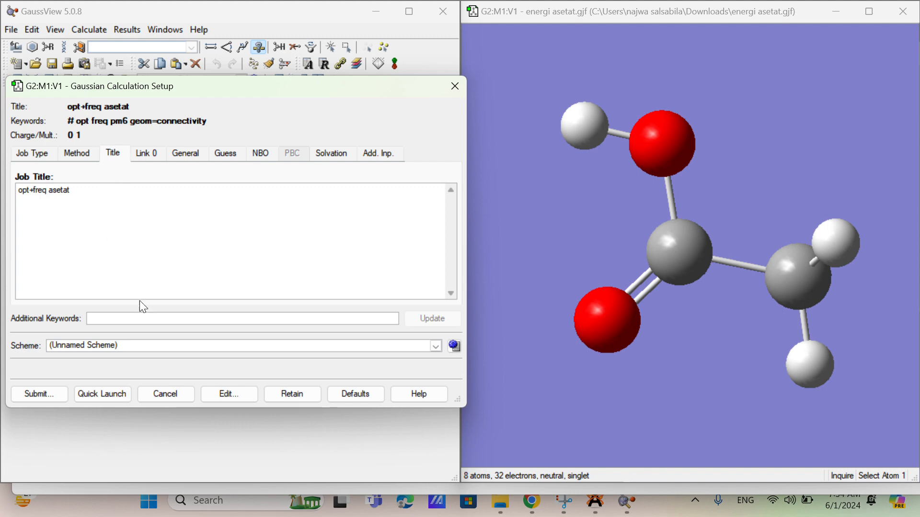
Step: Submit the calculation and save its Gaussian input file as "opt+freq asetat" in Downloads
left_click(38, 399)
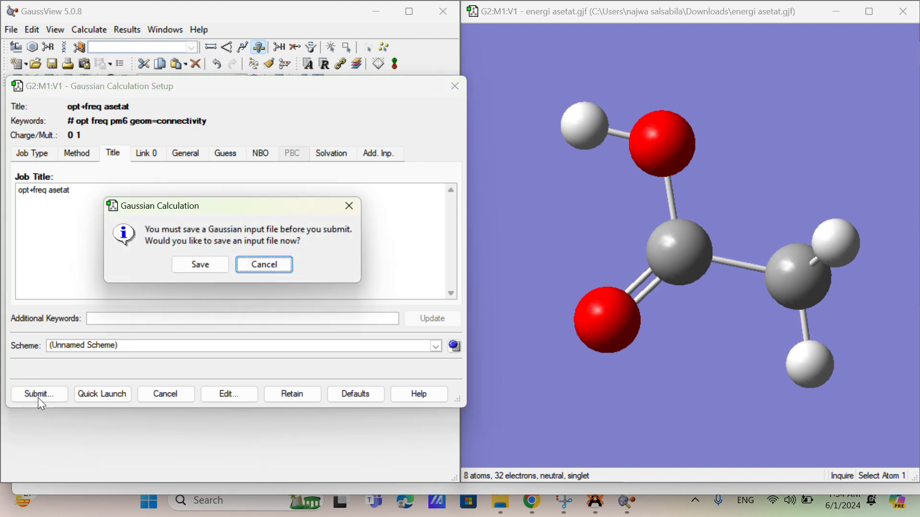
left_click(186, 271)
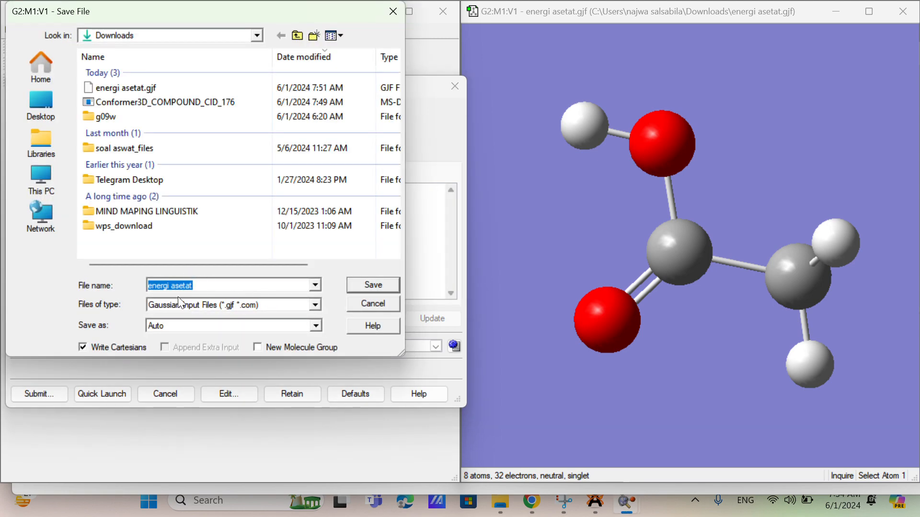
key("BackSpace")
type("opt")
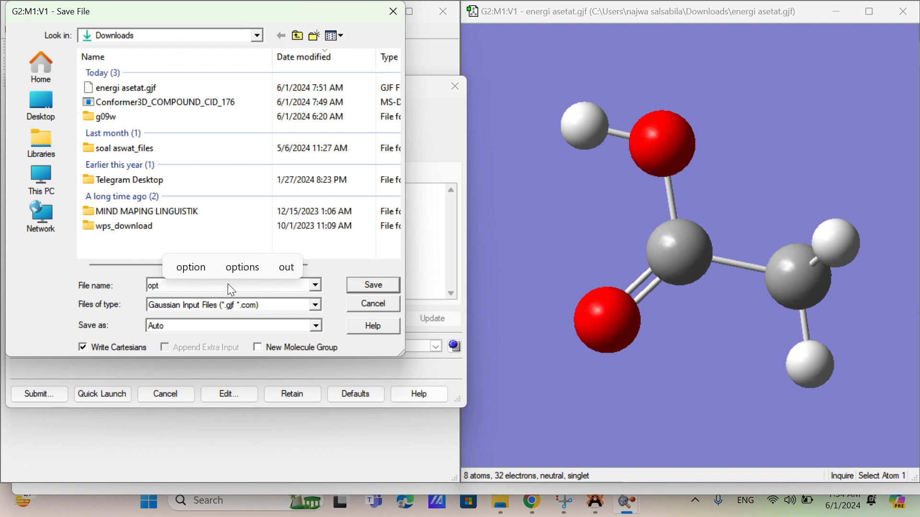
type("+")
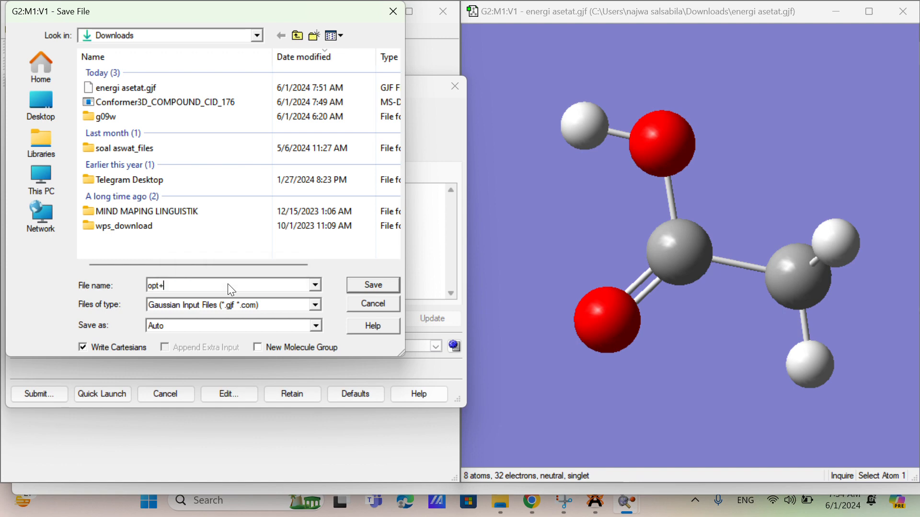
type("fre")
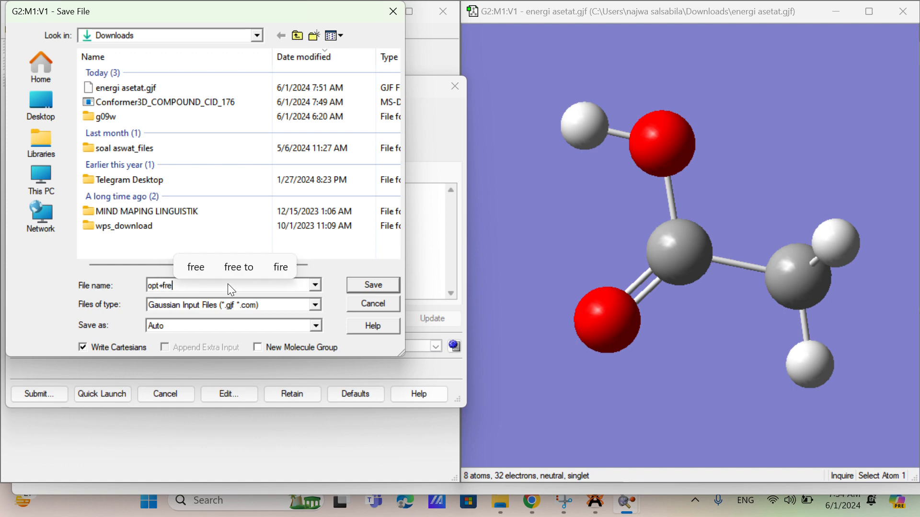
type("q ")
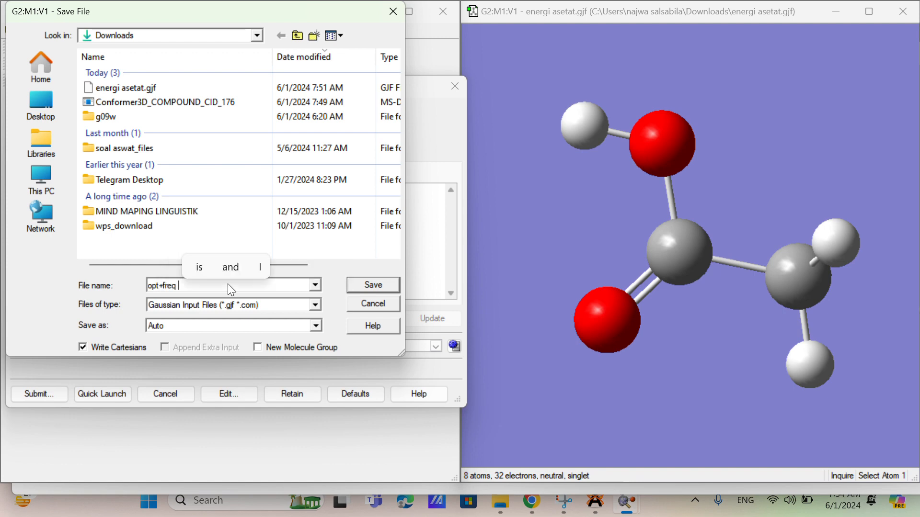
type("asetat")
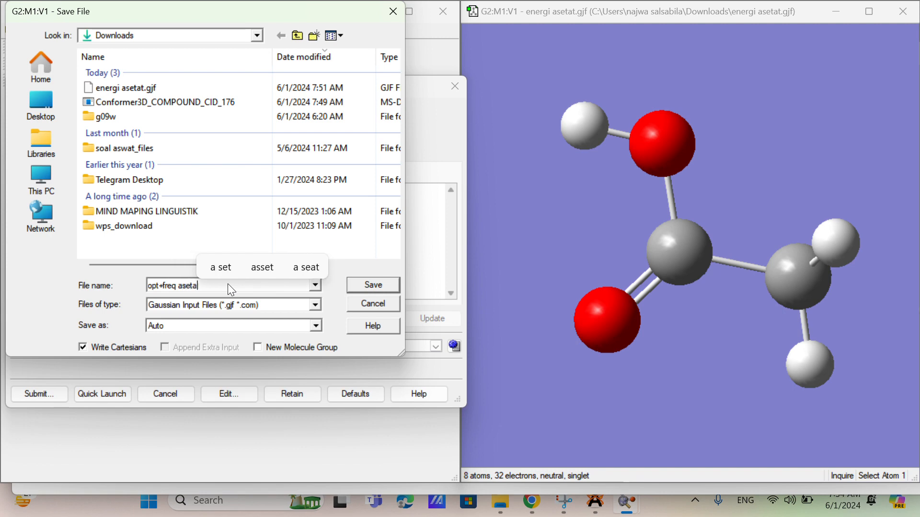
left_click(372, 285)
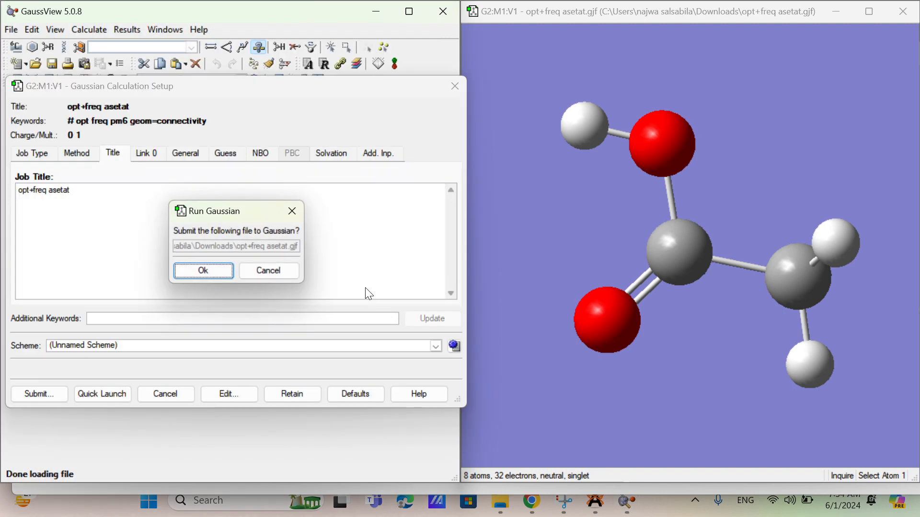
Step: Run the opt+freq asetat job in Gaussian, close the Gaussian window on completion, and open the resulting log file
left_click(212, 275)
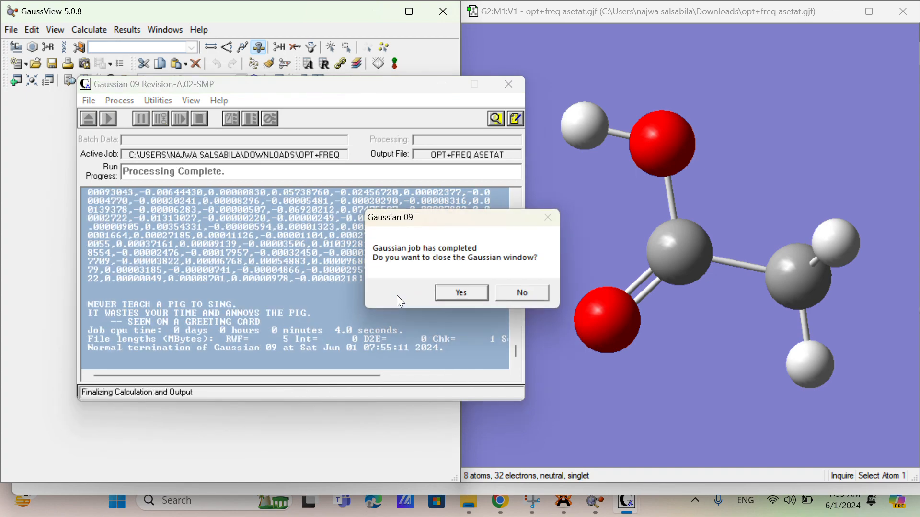
left_click(454, 295)
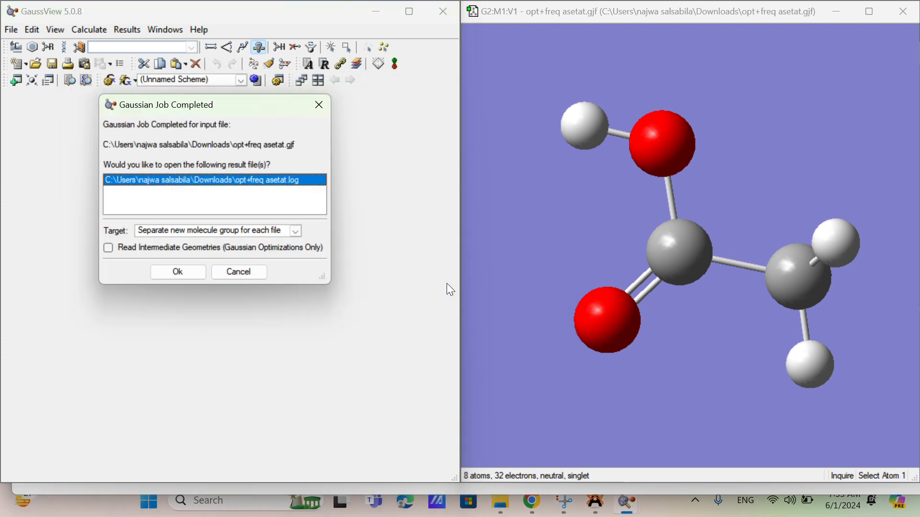
left_click(180, 277)
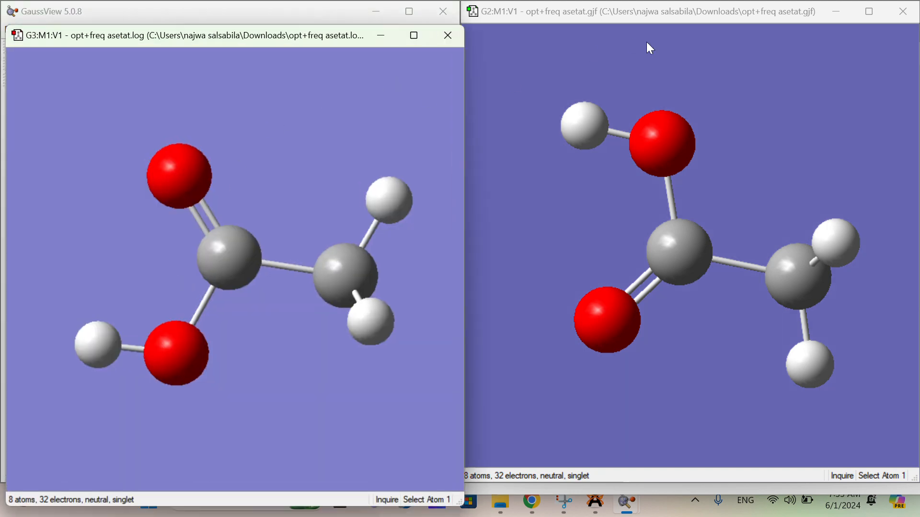
Step: Display the vibrations of opt+freq asetat.log and move its molecule window clear of the vibration list
left_click_drag(346, 39, 684, 47)
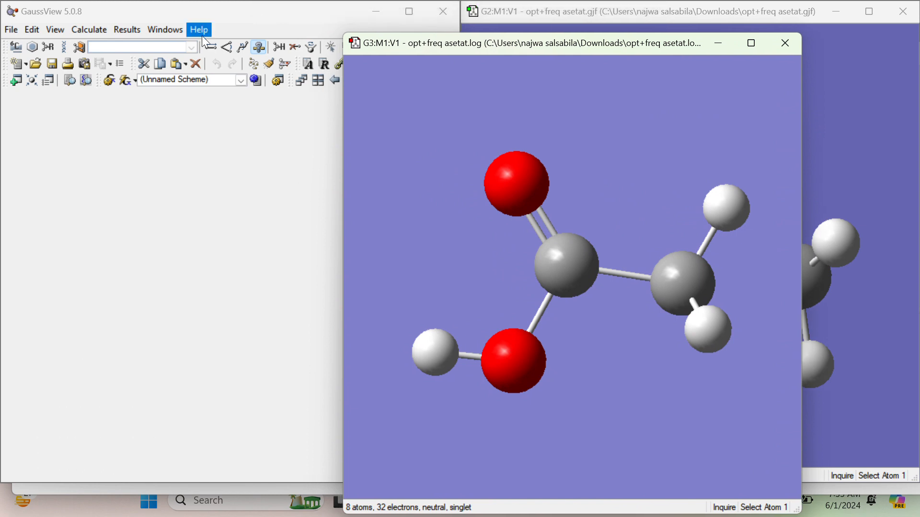
left_click(130, 29)
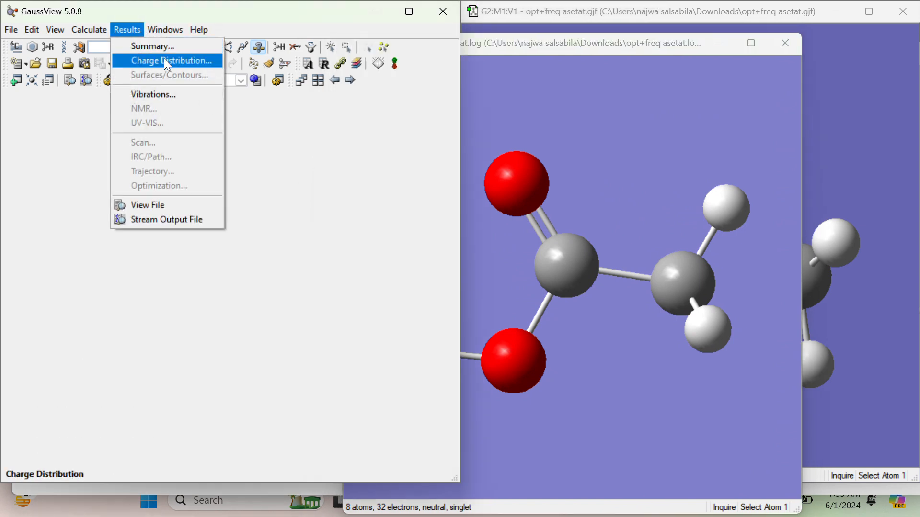
left_click(185, 96)
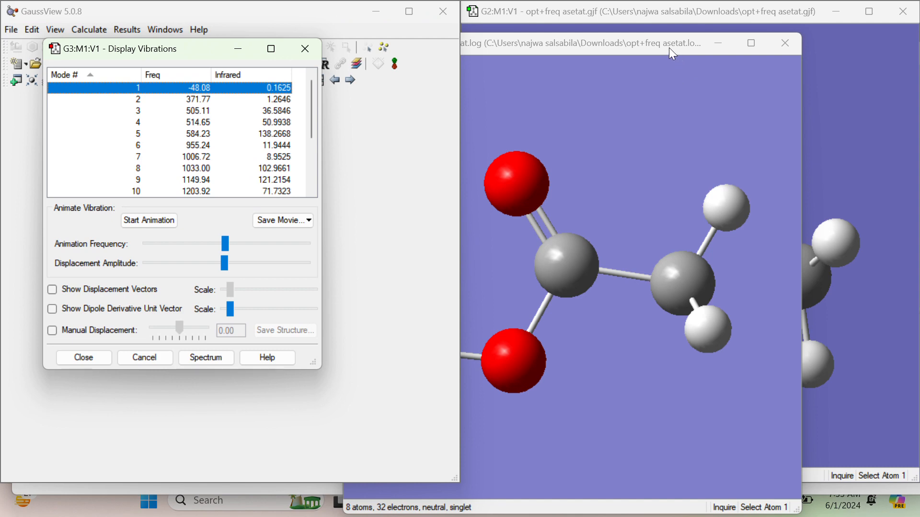
left_click_drag(665, 46, 738, 37)
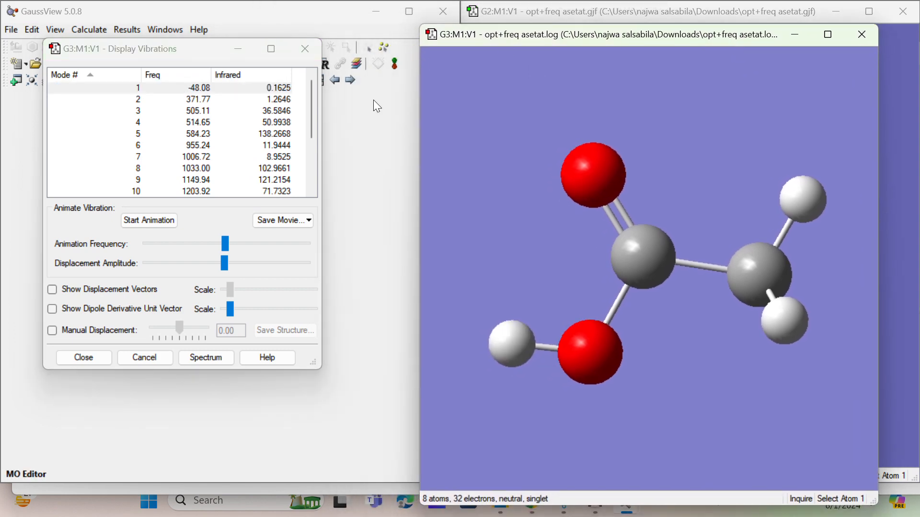
Step: Show displacement vectors and animate vibration mode 1, viewing the moving molecule from another angle
left_click(62, 293)
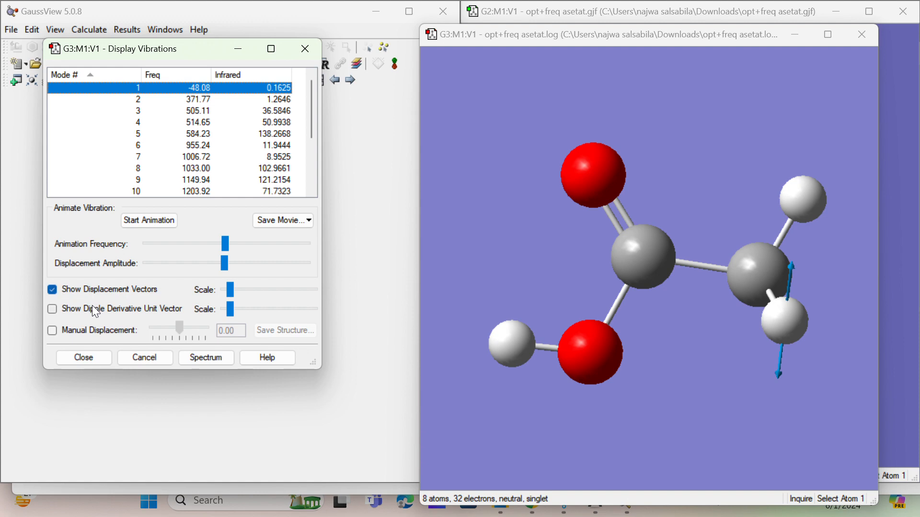
left_click(157, 222)
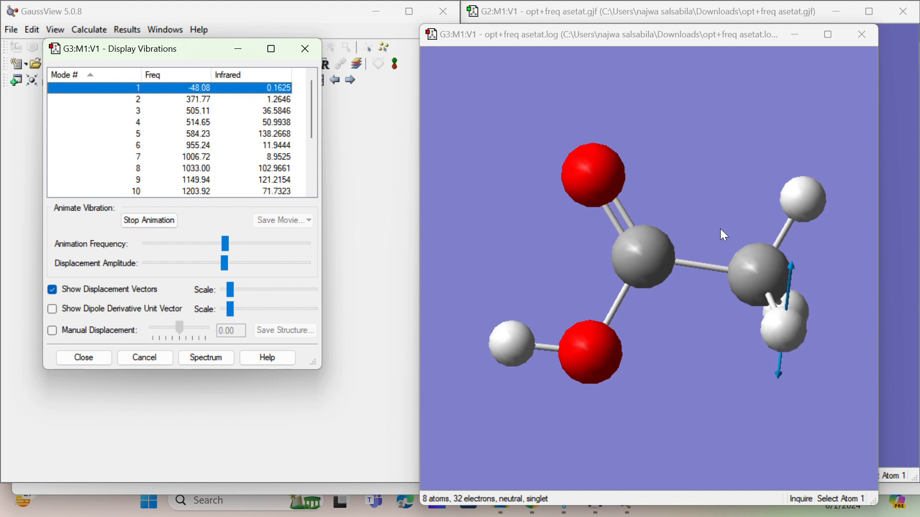
left_click(742, 260)
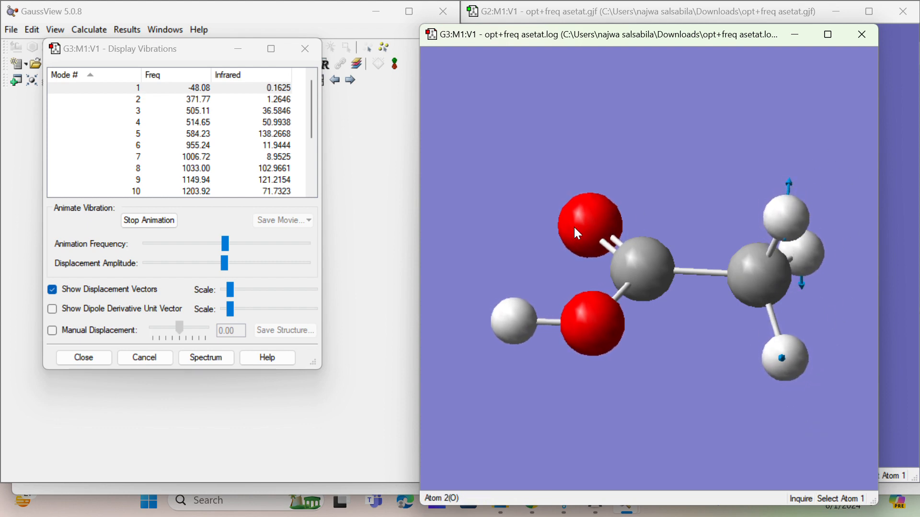
Step: Watch vibration modes 18, 17, 16, 15, 14 and 12 at a slightly lower animation frequency, and close the result window
scroll(209, 153, "down", 1)
scroll(209, 152, "down", 2)
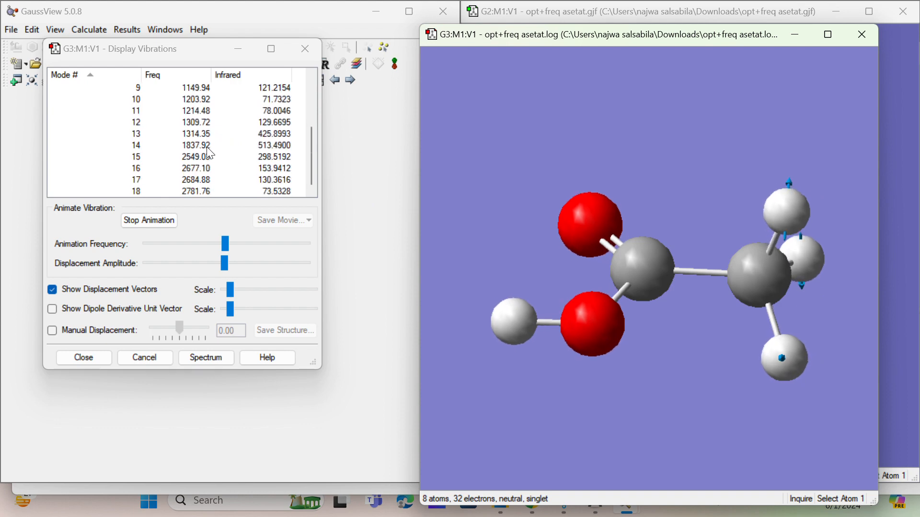
left_click(190, 192)
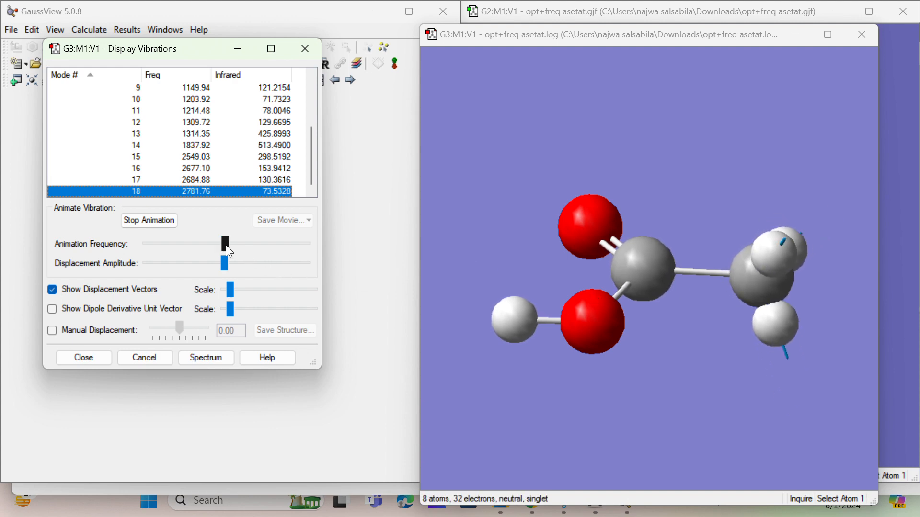
mouse_move(223, 244)
left_mouse_down()
mouse_move(209, 243)
mouse_move(255, 253)
mouse_move(214, 245)
left_mouse_up()
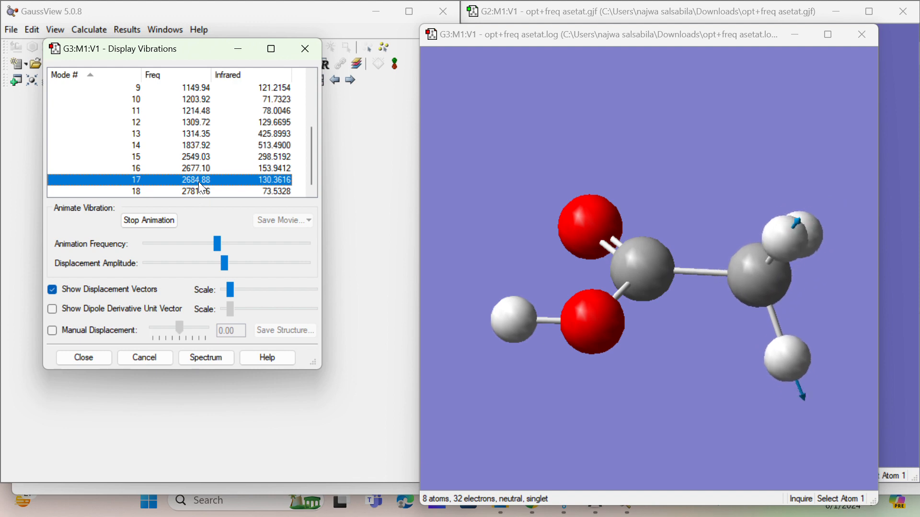
left_click(197, 168)
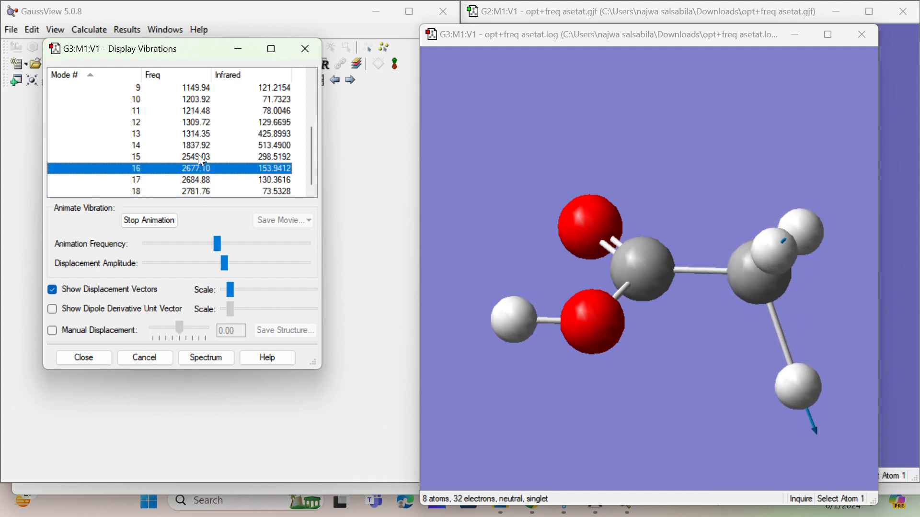
left_click(198, 153)
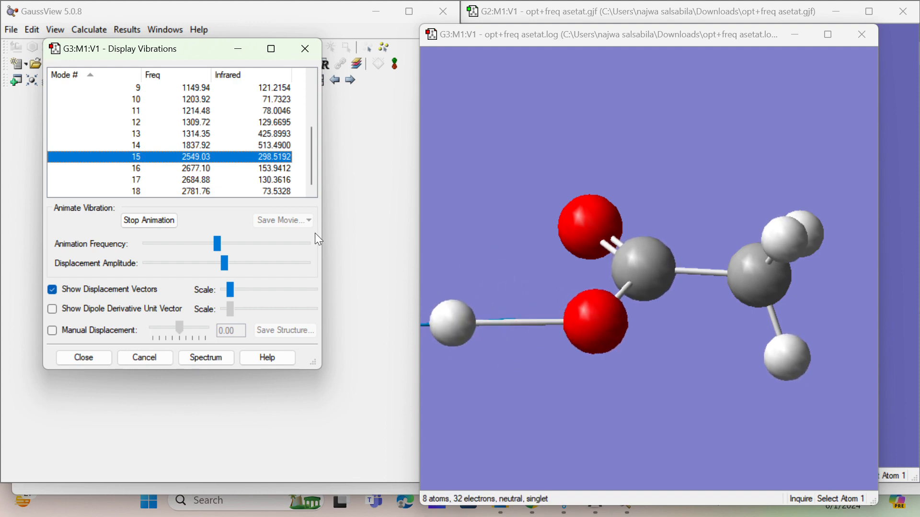
left_click(197, 144)
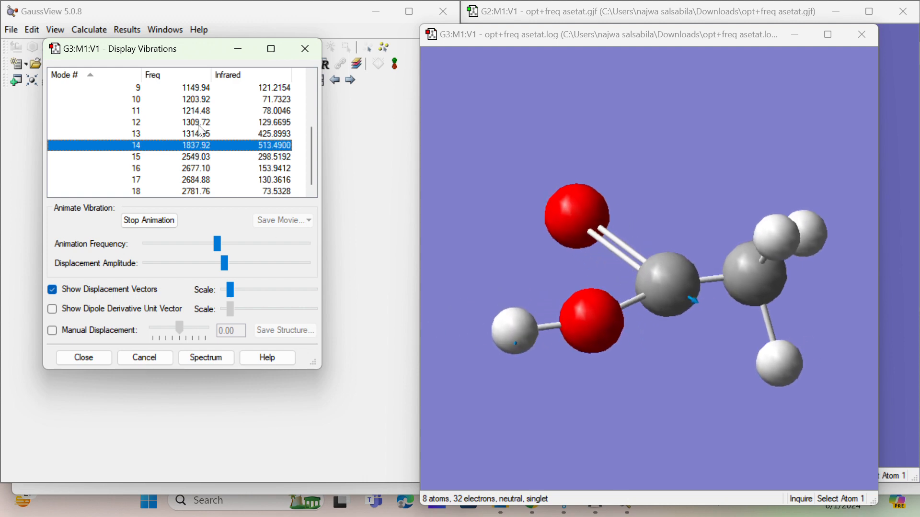
left_click(203, 123)
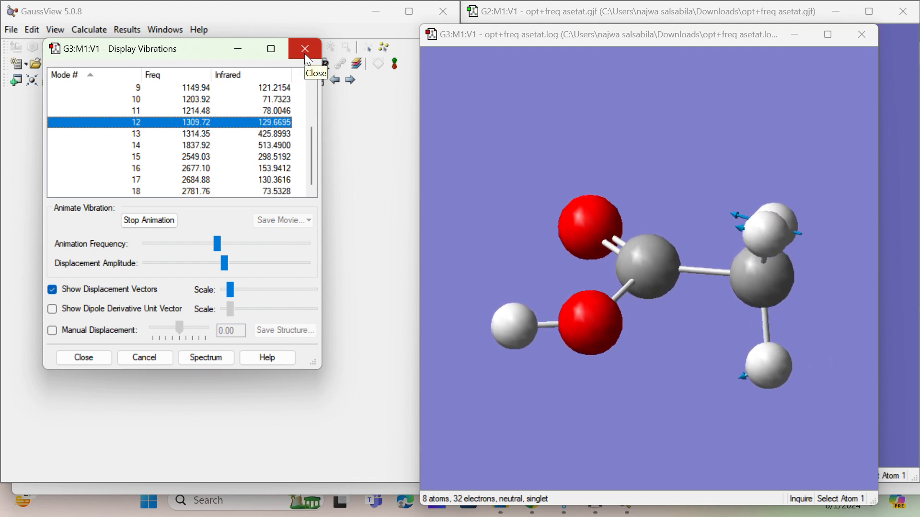
left_click(858, 36)
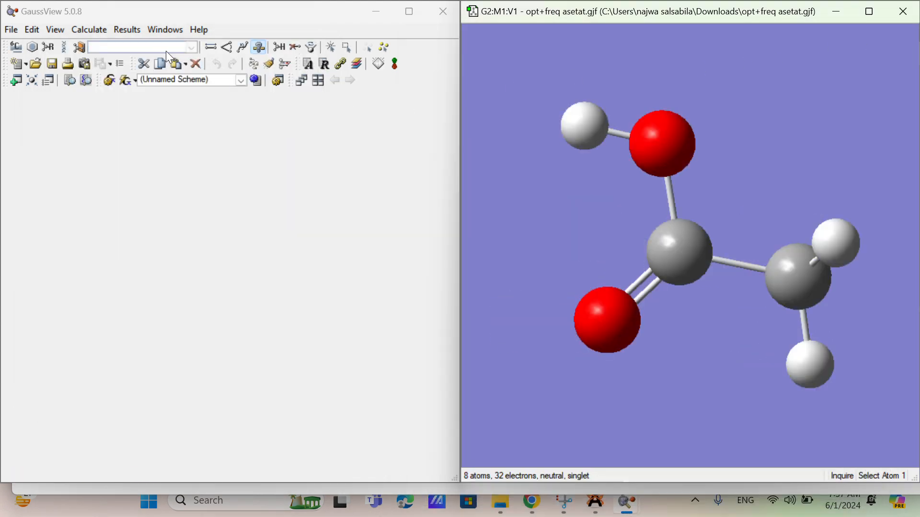
left_click(87, 31)
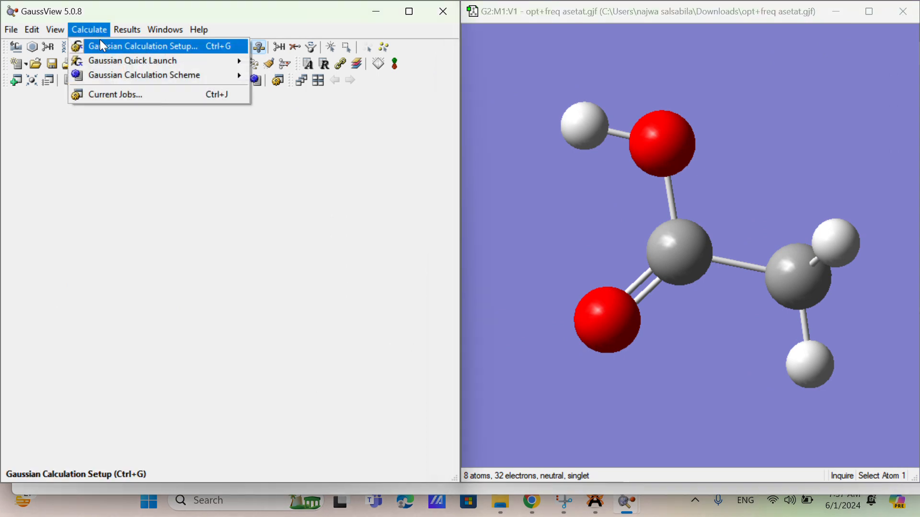
left_click(108, 48)
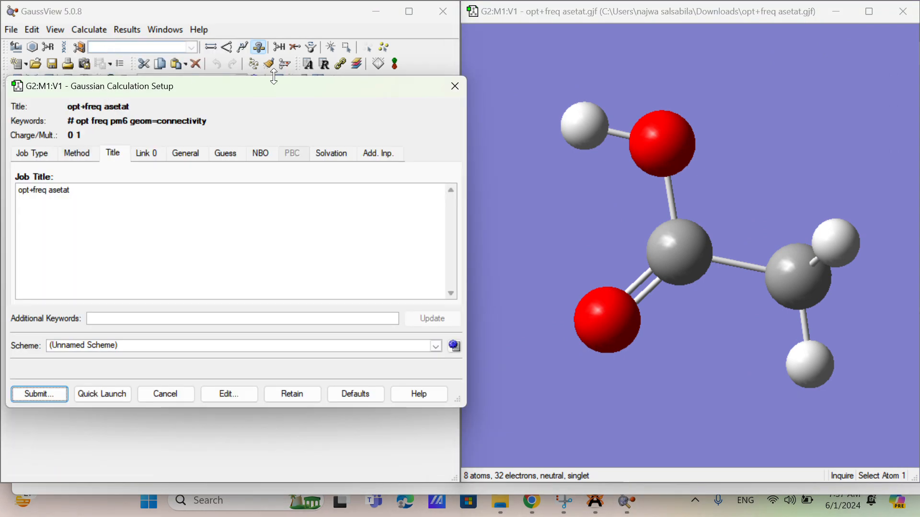
left_click(30, 157)
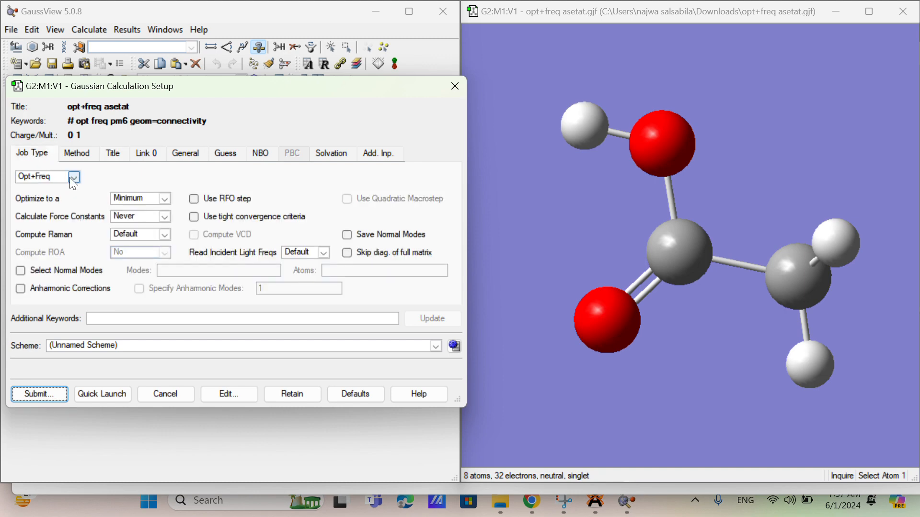
left_click(72, 177)
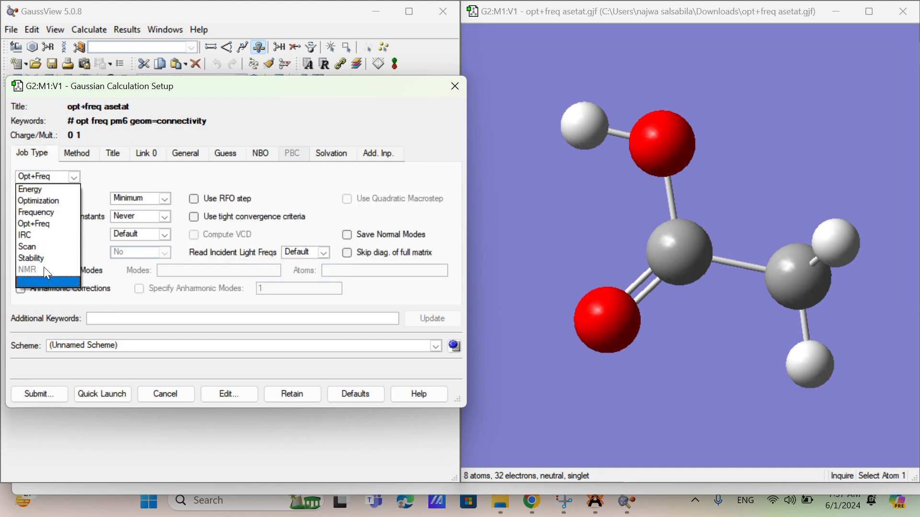
left_click(457, 85)
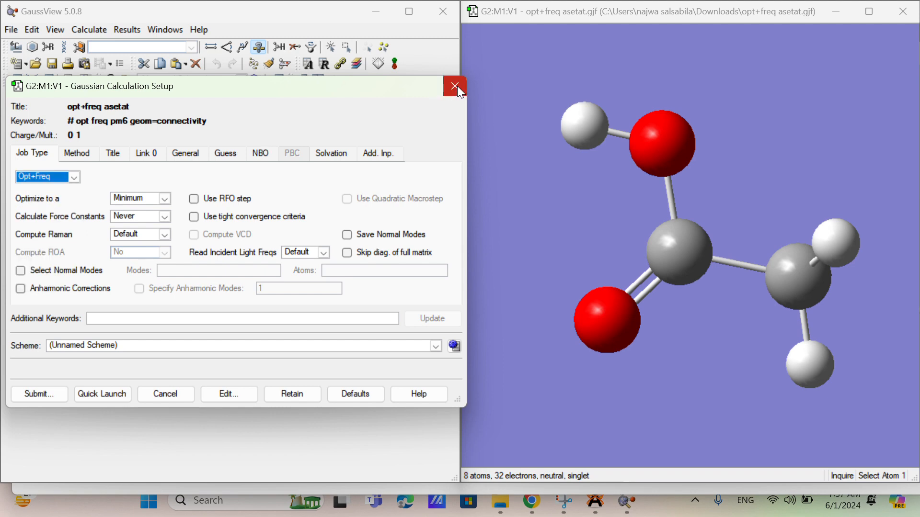
left_click(455, 86)
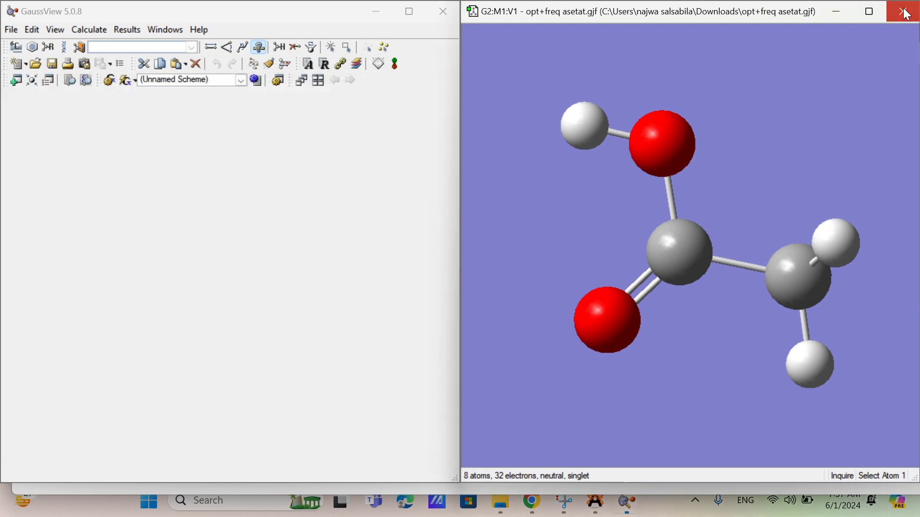
Step: Close the opt+freq asetat.gjf molecule window and open Conformer3D_COMPOUND_CID_176 from the Downloads folder
left_click(905, 12)
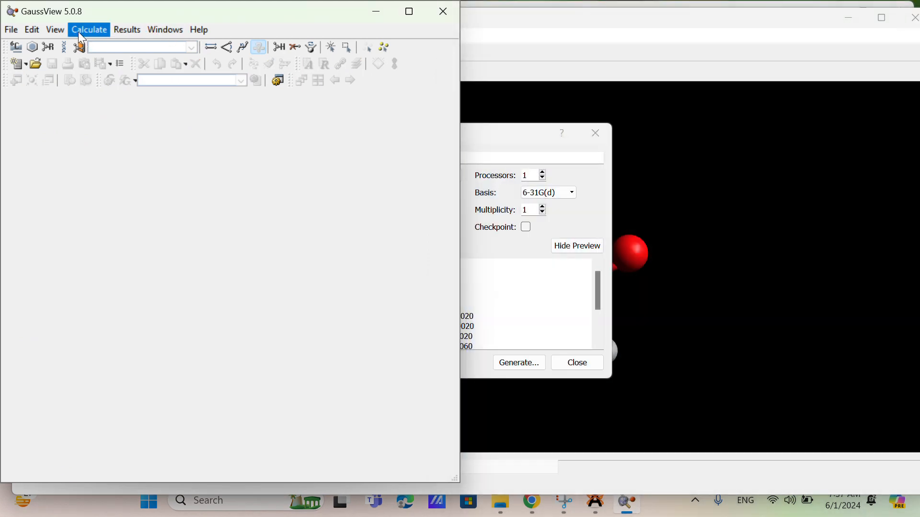
left_click(10, 30)
left_click(31, 66)
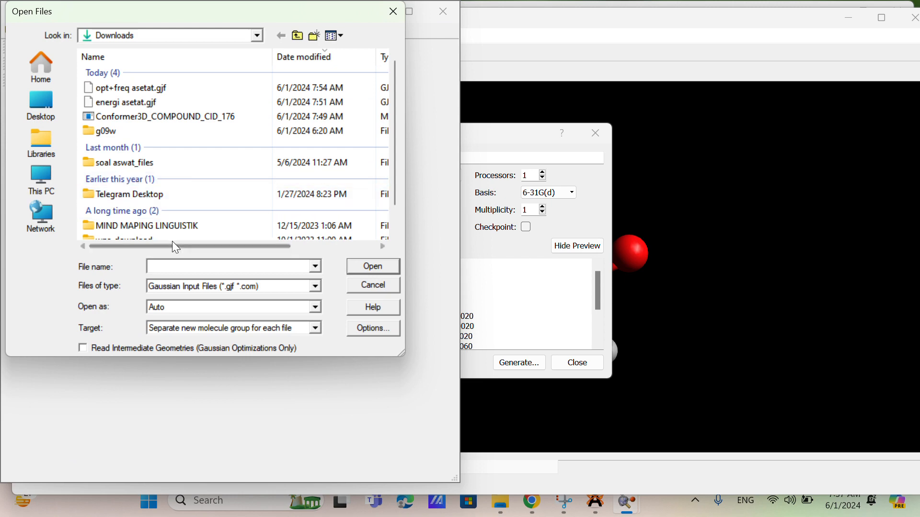
left_click(315, 265)
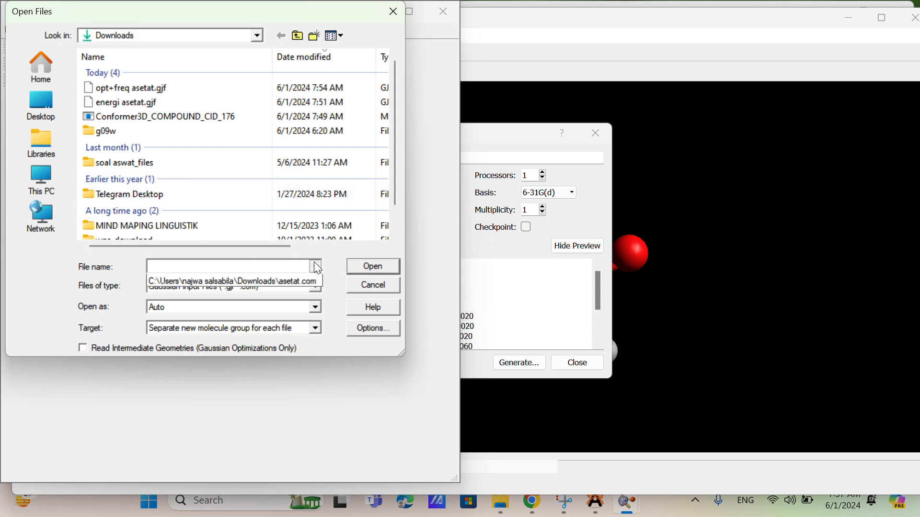
left_click(278, 263)
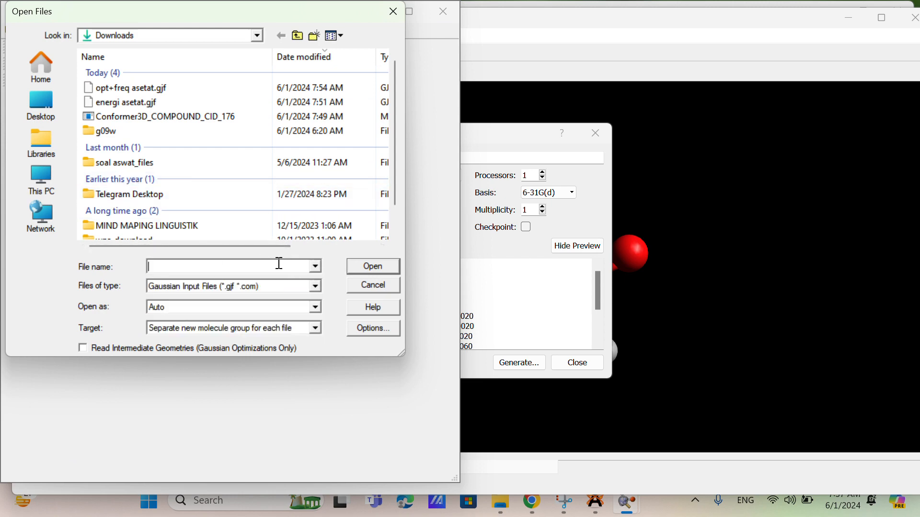
double_click(234, 117)
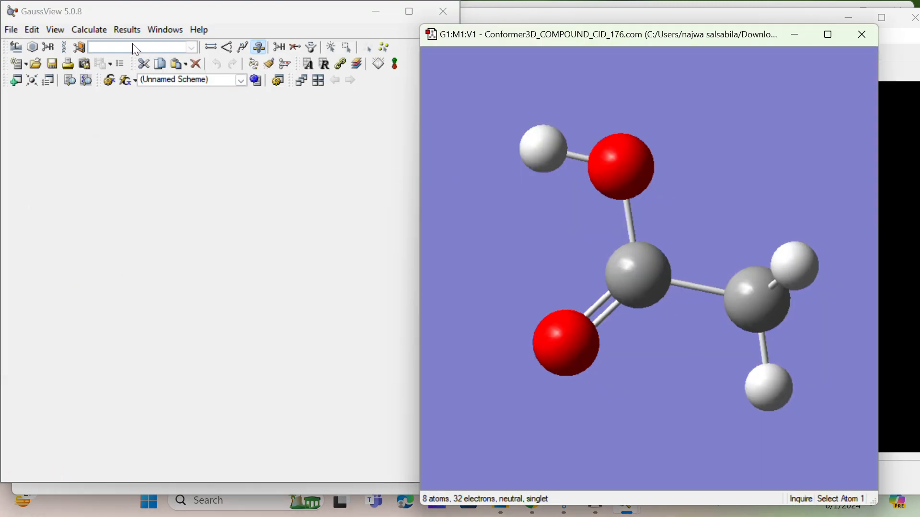
Step: Set the conformer's Gaussian job type to Stability and check the method settings, keeping DFT
left_click(90, 30)
left_click(90, 30)
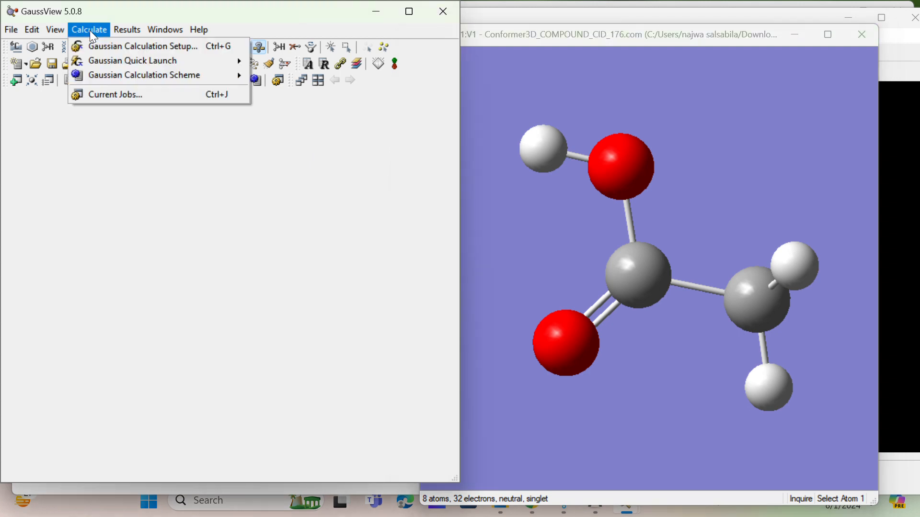
left_click(113, 47)
left_click(74, 199)
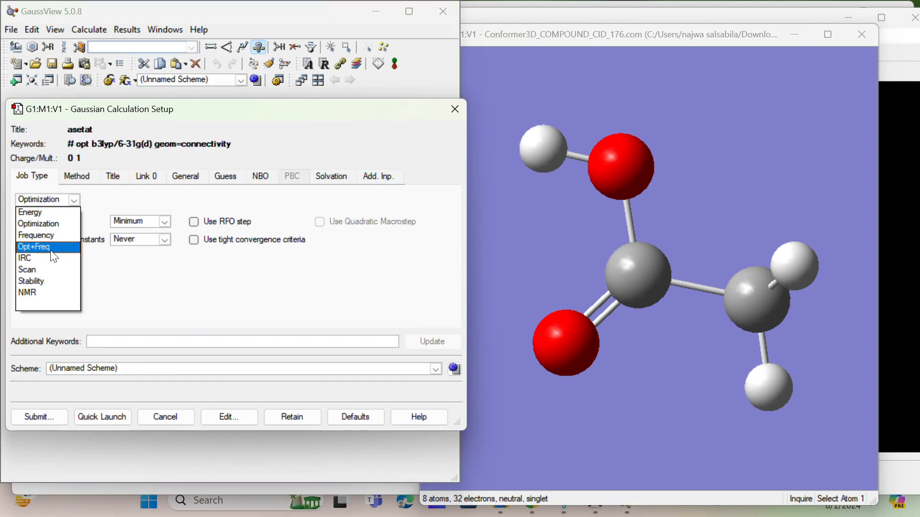
left_click(47, 282)
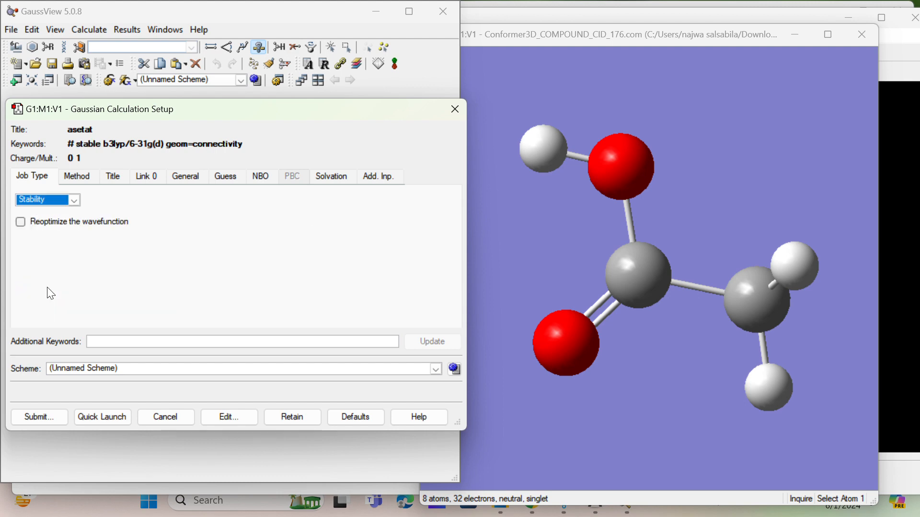
left_click(88, 182)
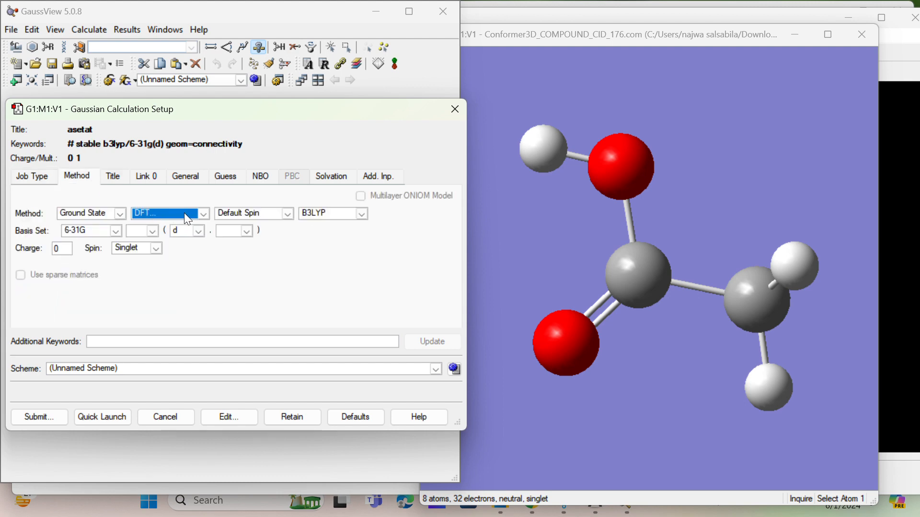
left_click(209, 210)
left_click(209, 211)
Step: Change the calculation's job title to nmr asetat
left_click(115, 176)
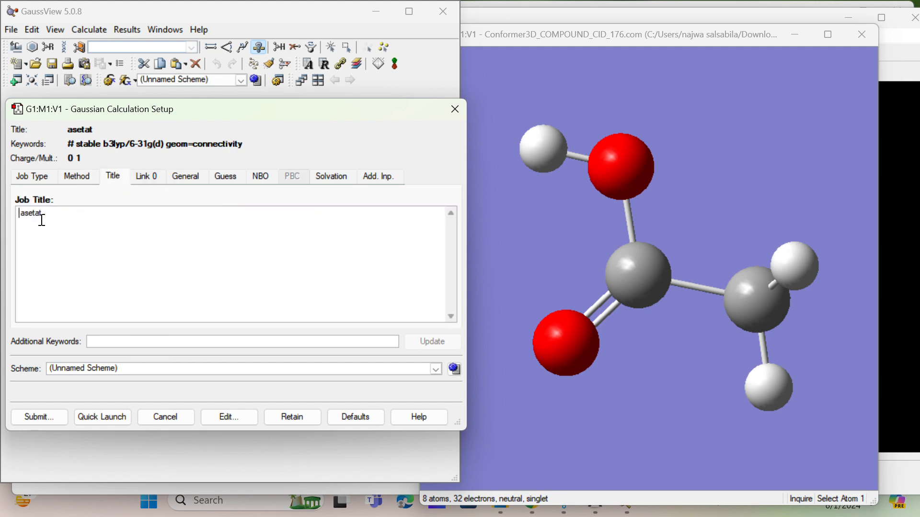
type("nm r")
Step: Submit the calculation and save its Gaussian input file as nmr asetat in Downloads
left_click(47, 417)
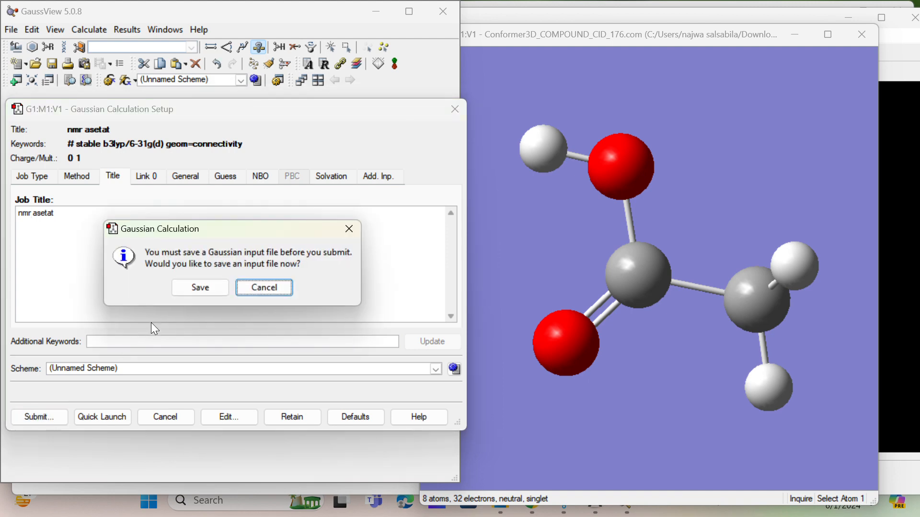
left_click(186, 289)
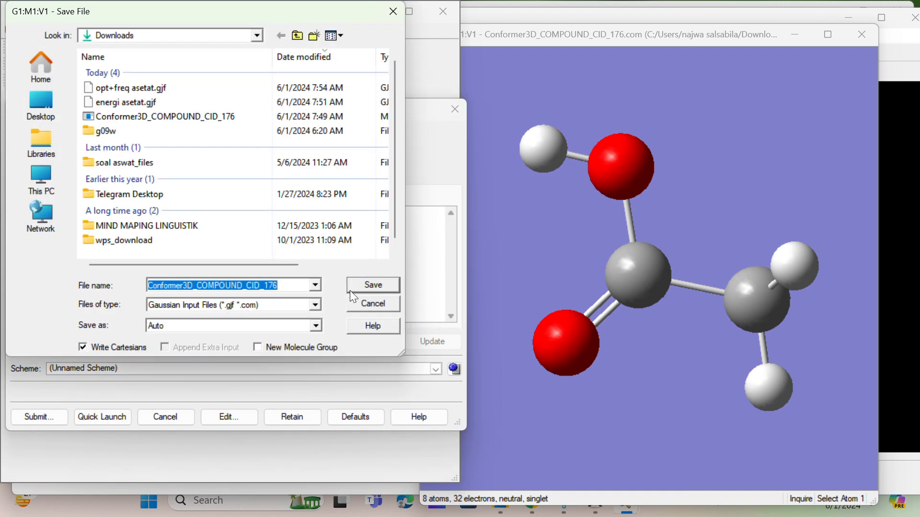
key("BackSpace")
type("nm")
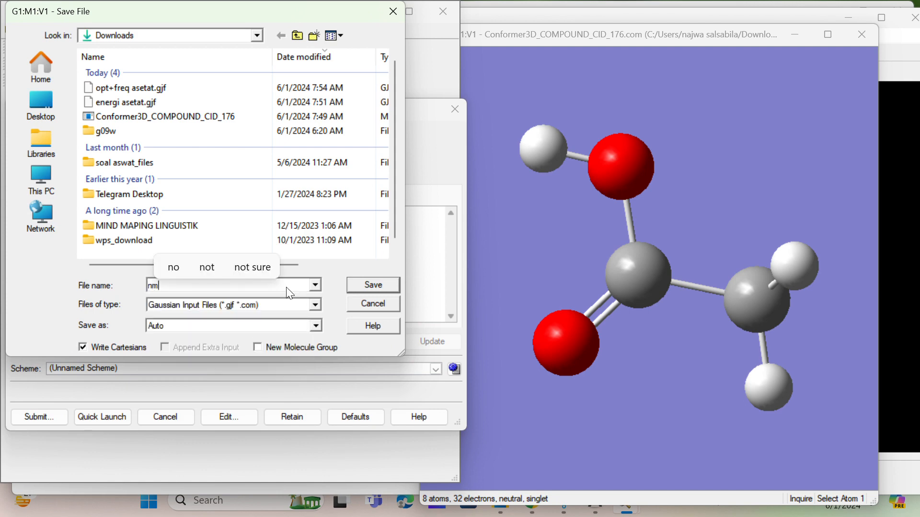
type("r a")
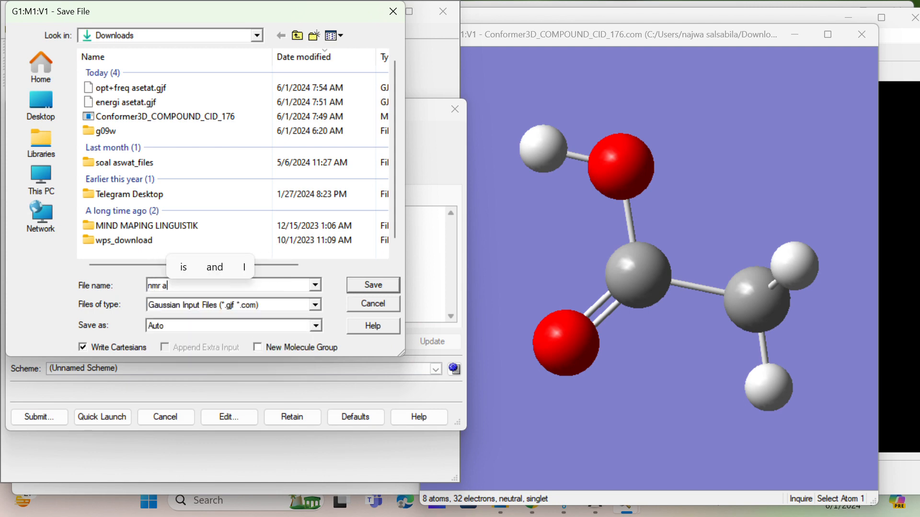
type("setat")
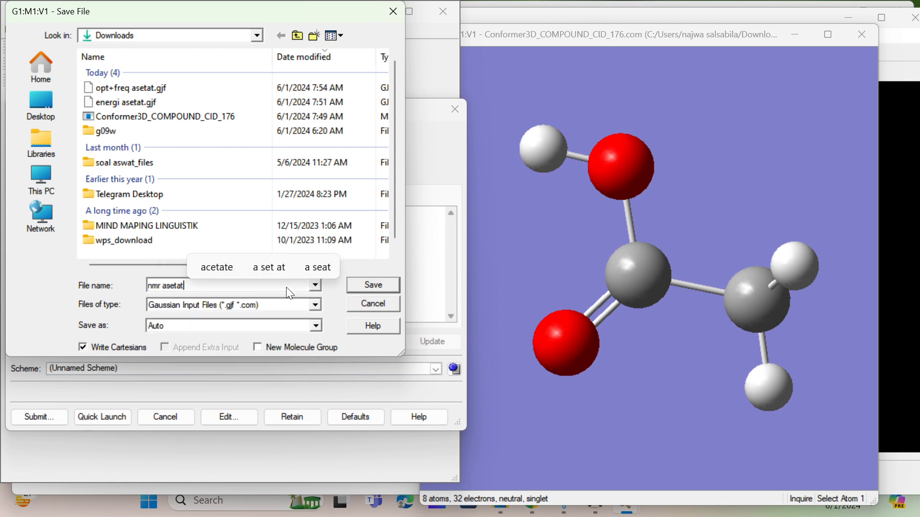
left_click(362, 285)
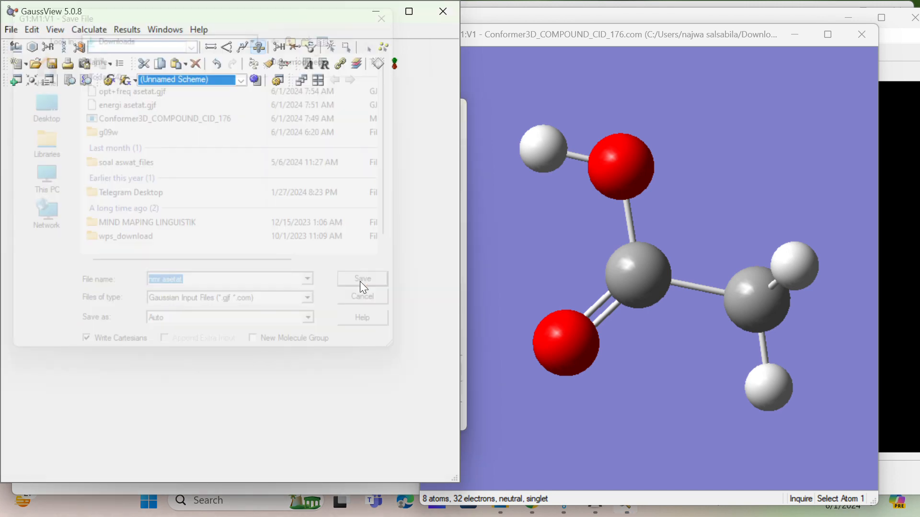
Step: Run the nmr asetat job in Gaussian, close the Gaussian window on completion, and open the resulting log file
left_click(204, 295)
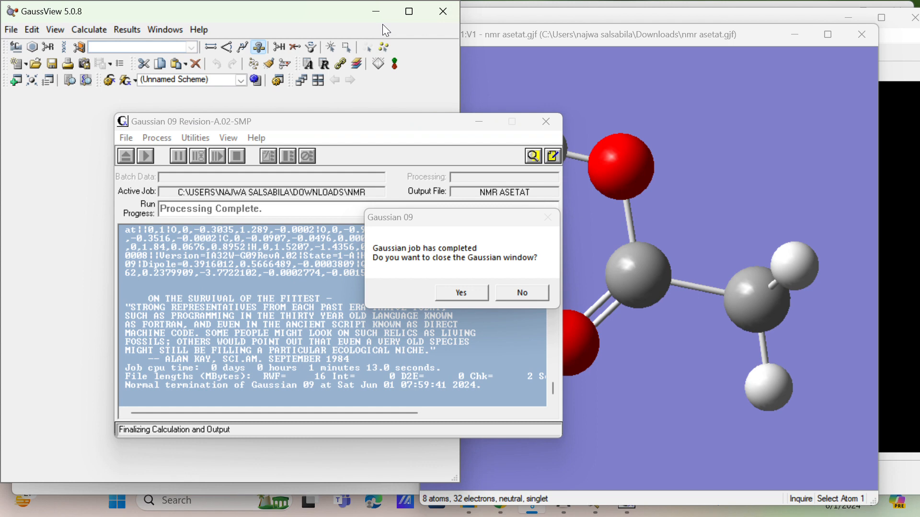
left_click(462, 290)
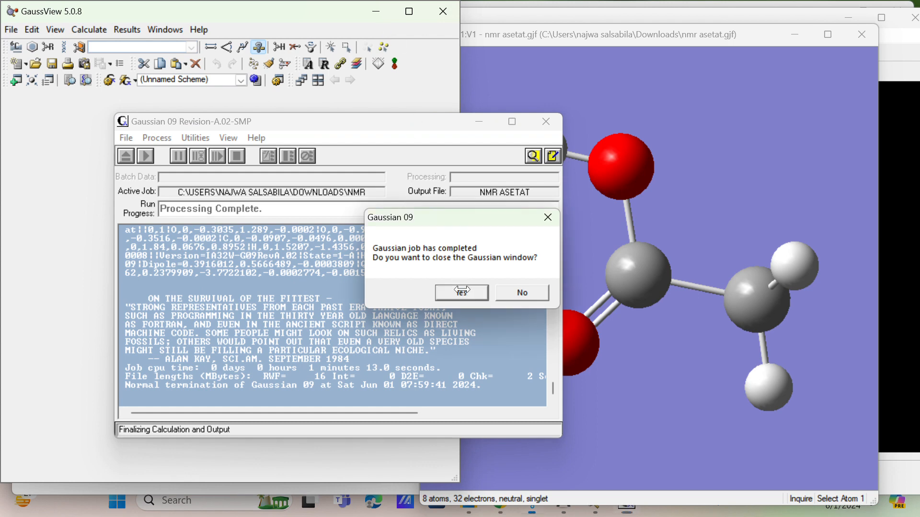
left_click(462, 292)
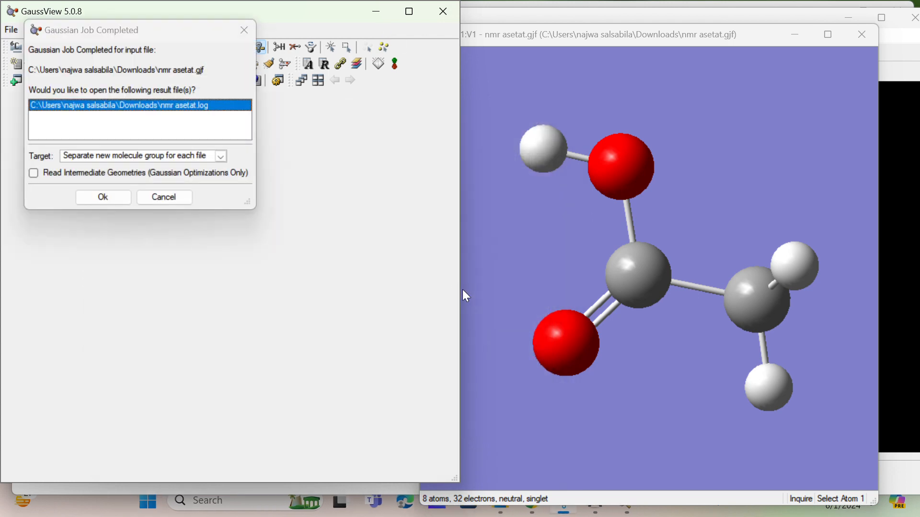
left_click(124, 203)
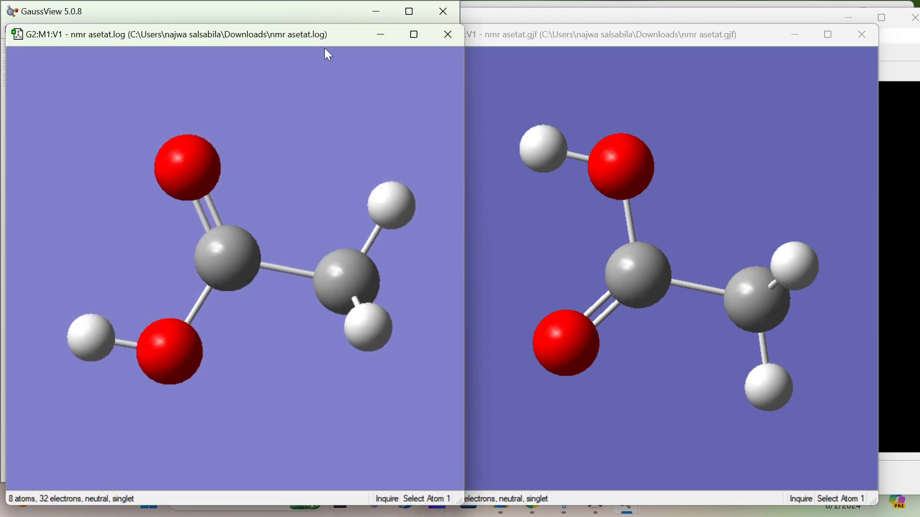
Step: Move the nmr asetat.log window aside, check whether NMR results are available, and close the log window
left_click_drag(349, 38, 696, 30)
left_click(131, 29)
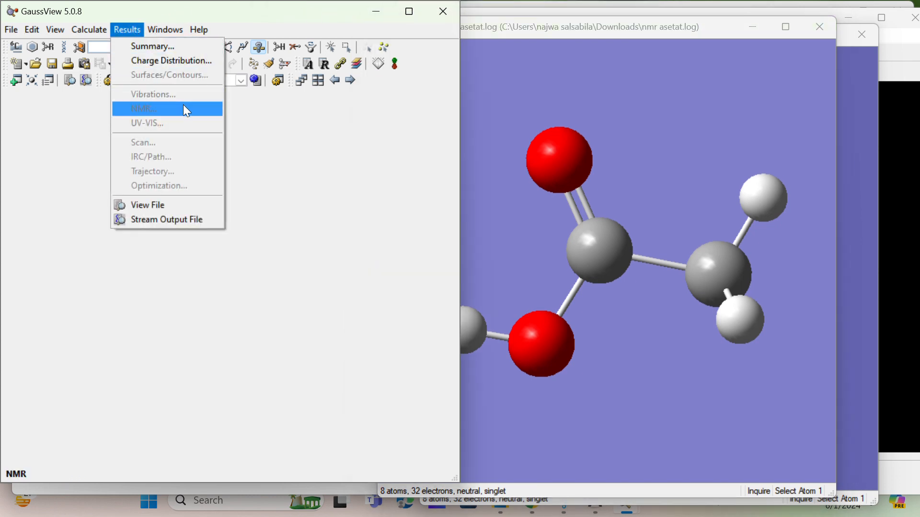
left_click(306, 128)
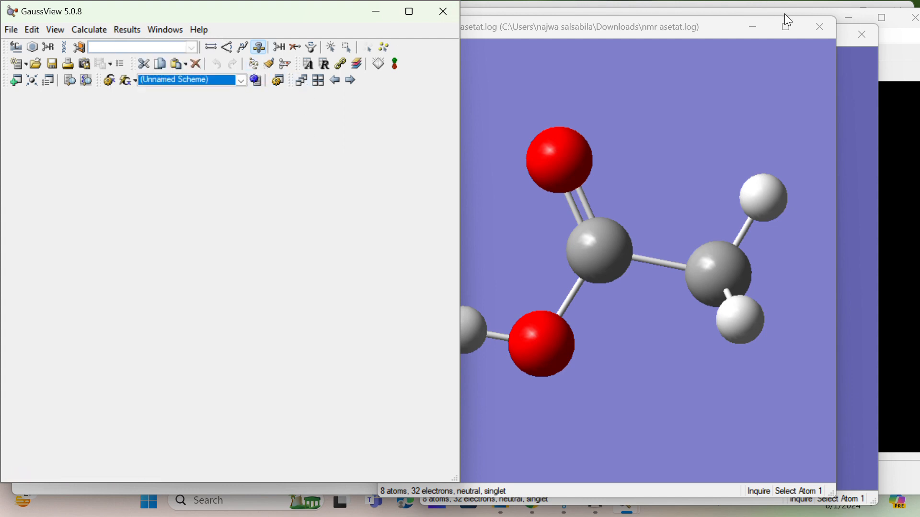
left_click(811, 29)
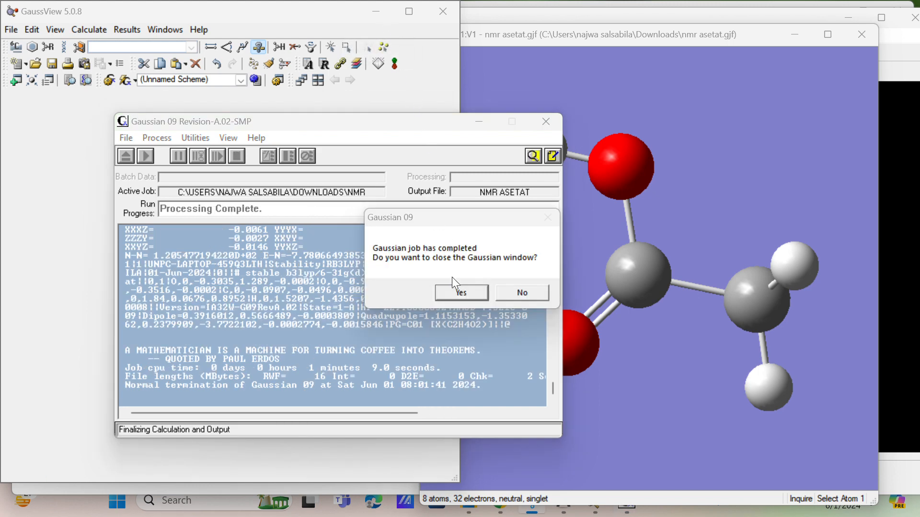
Step: Close the Gaussian window after the repeated run and reopen nmr asetat.log, with its window moved aside
left_click(460, 289)
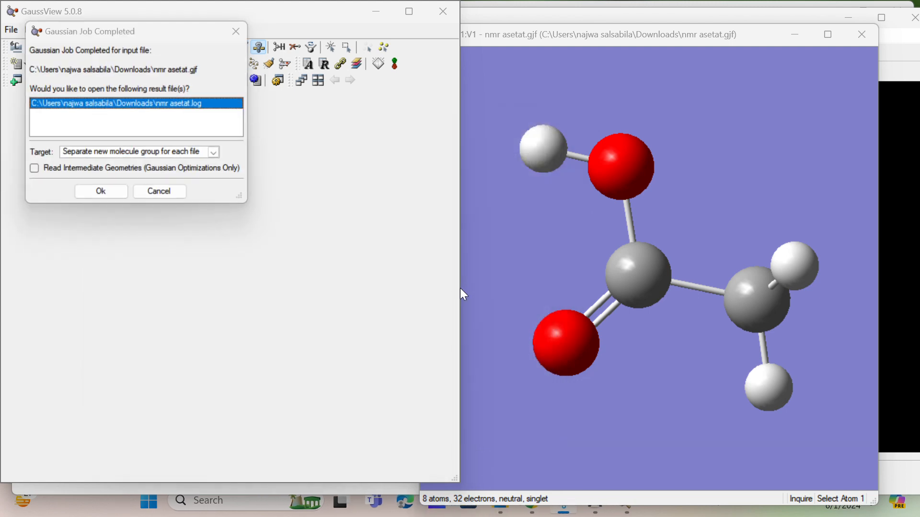
left_click(116, 194)
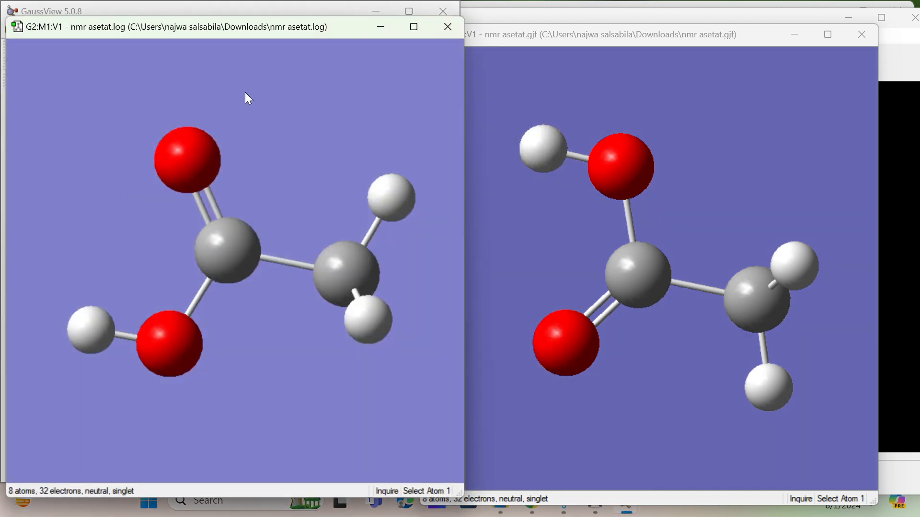
left_click_drag(336, 35, 656, 61)
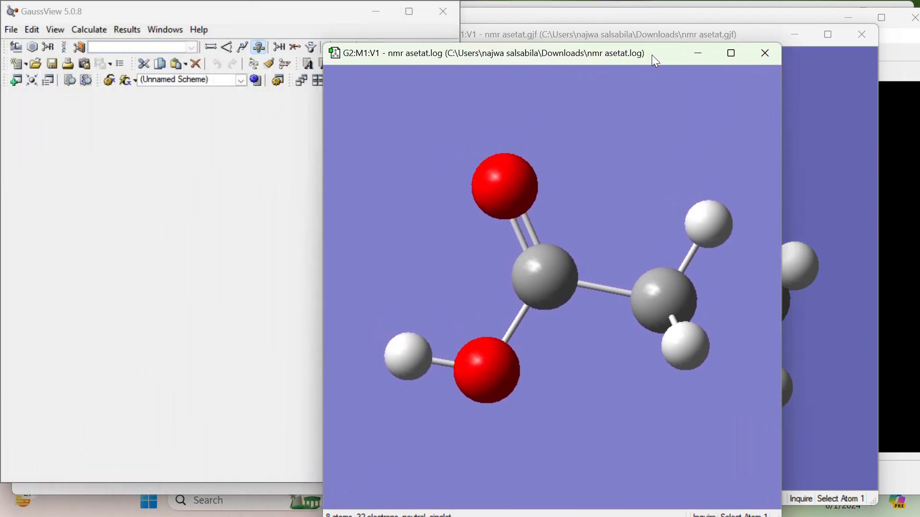
Step: Check the result types offered for nmr asetat.log and the available calculation schemes
left_click(122, 35)
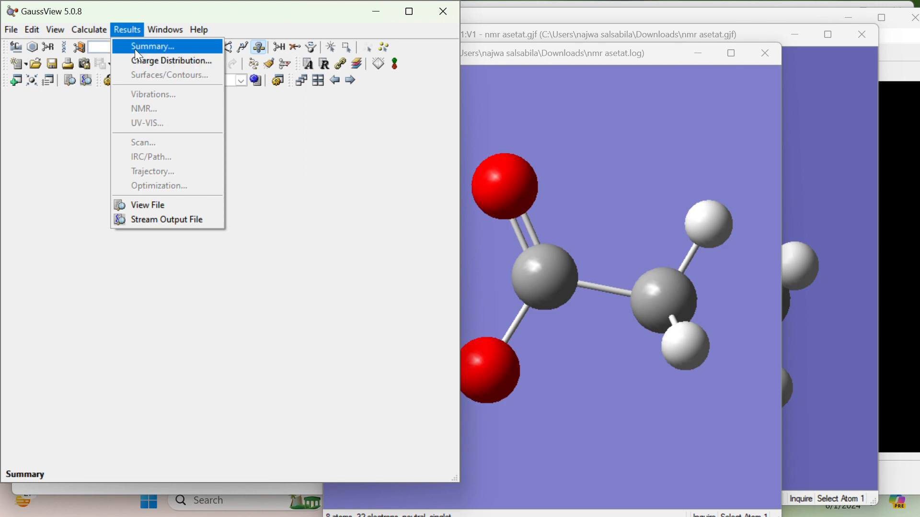
left_click(128, 28)
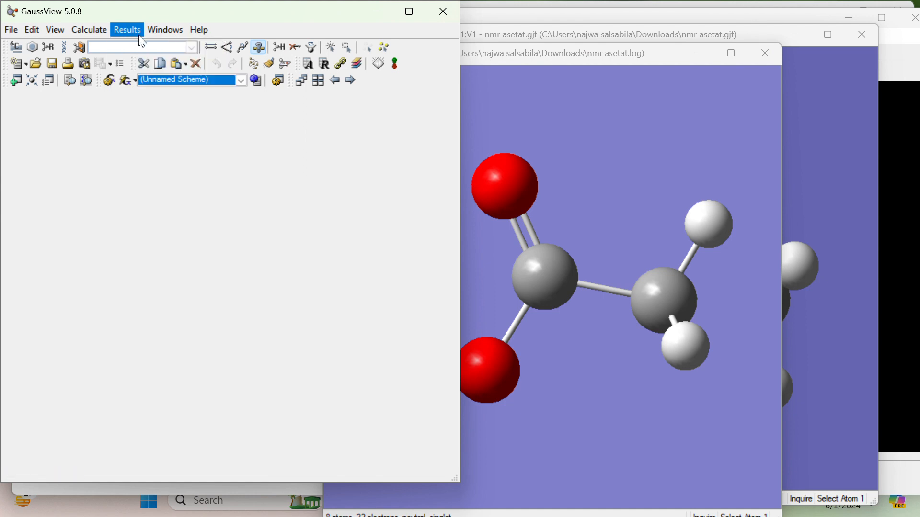
left_click(242, 80)
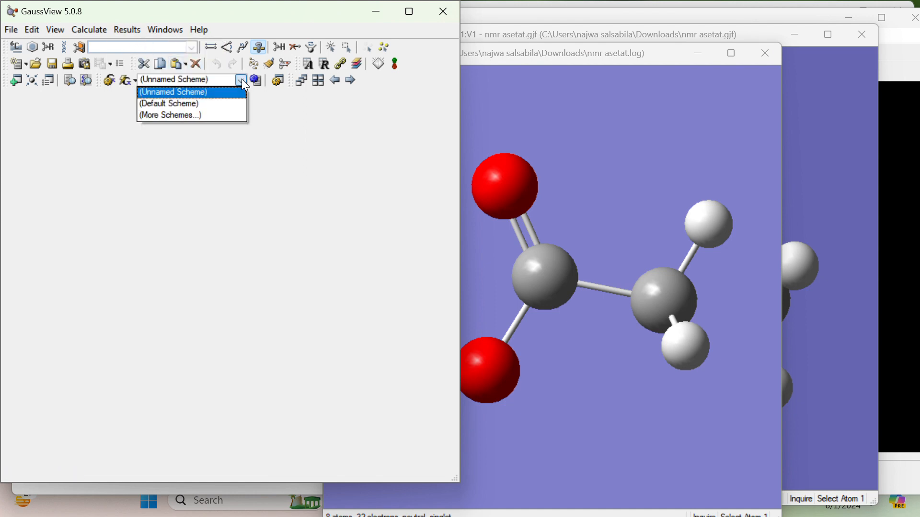
Step: Try the default calculation scheme, recheck the result types offered for nmr asetat.log, and close the log window
left_click(226, 103)
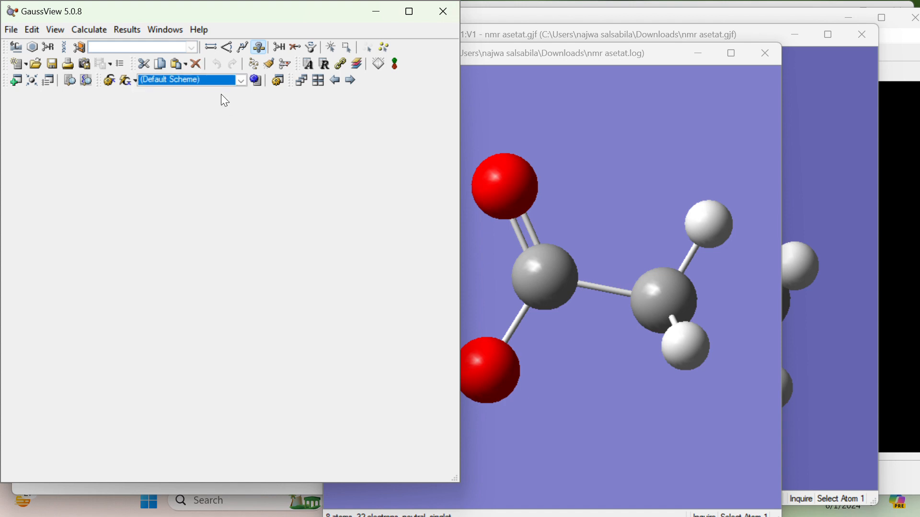
left_click(130, 30)
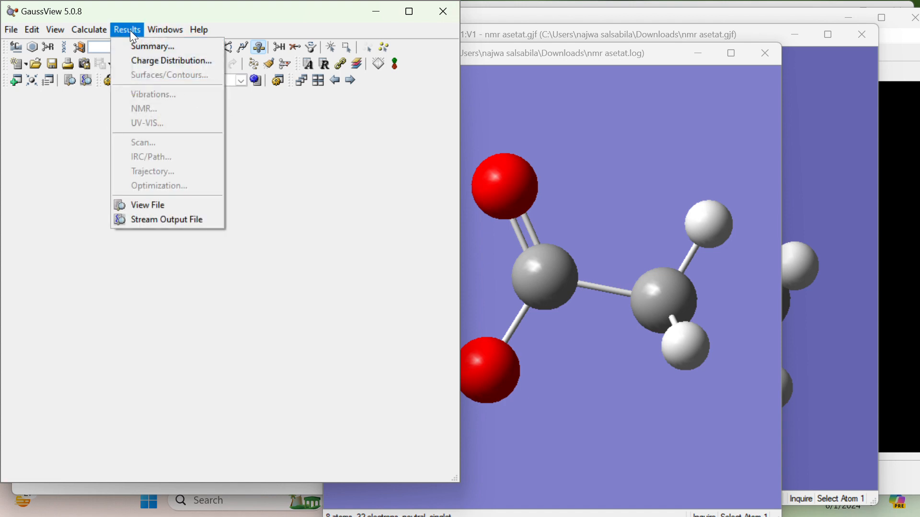
left_click(131, 30)
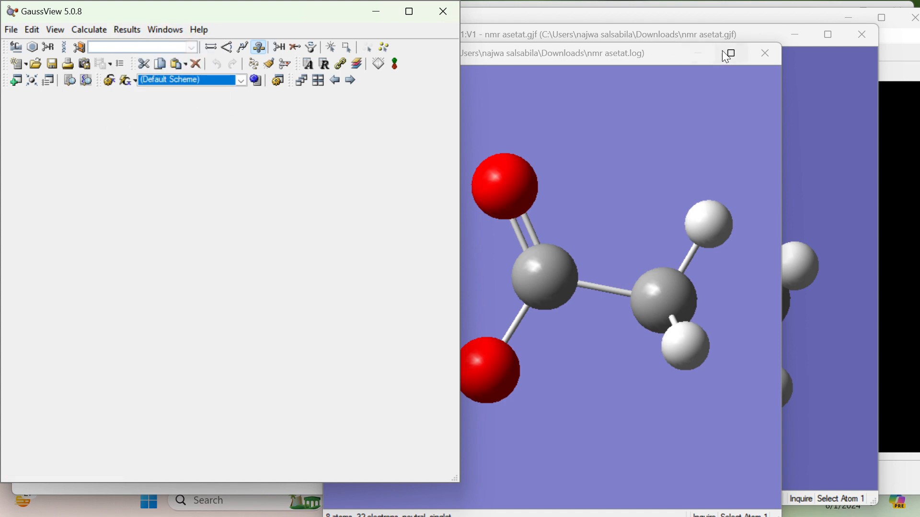
left_click(766, 53)
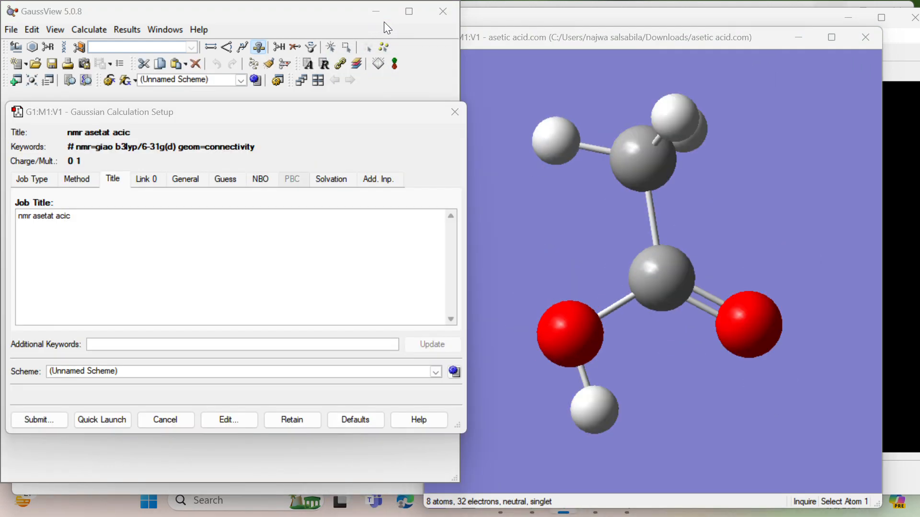
Step: Save the acetic acid NMR input file as asetic acid in Downloads and submit it to Gaussian
left_click(33, 420)
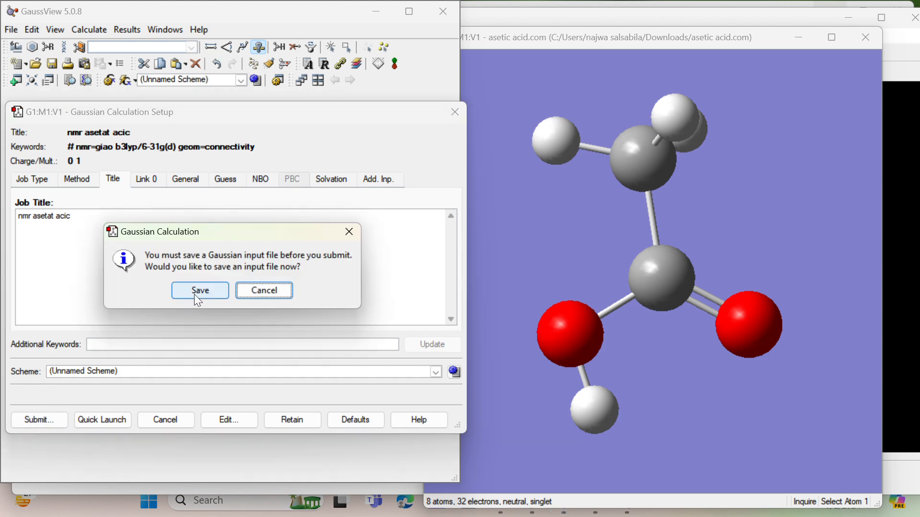
left_click(199, 291)
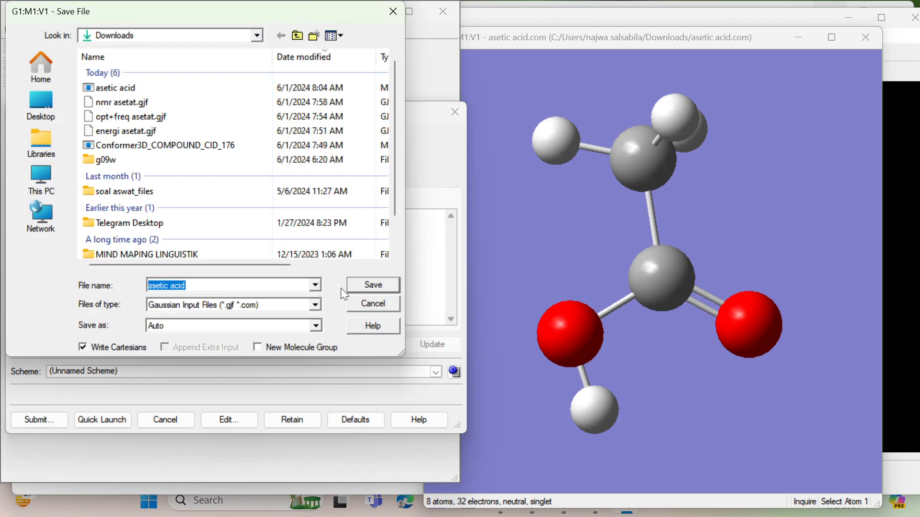
left_click(378, 288)
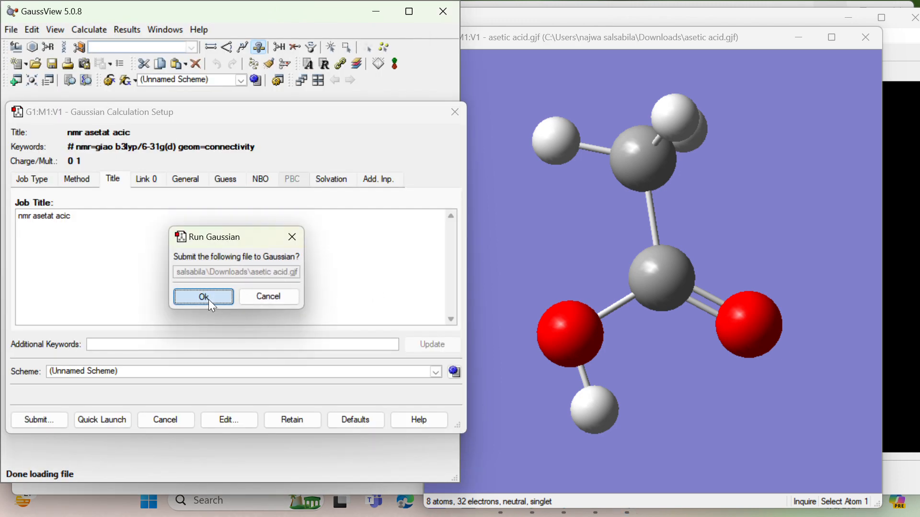
left_click(208, 300)
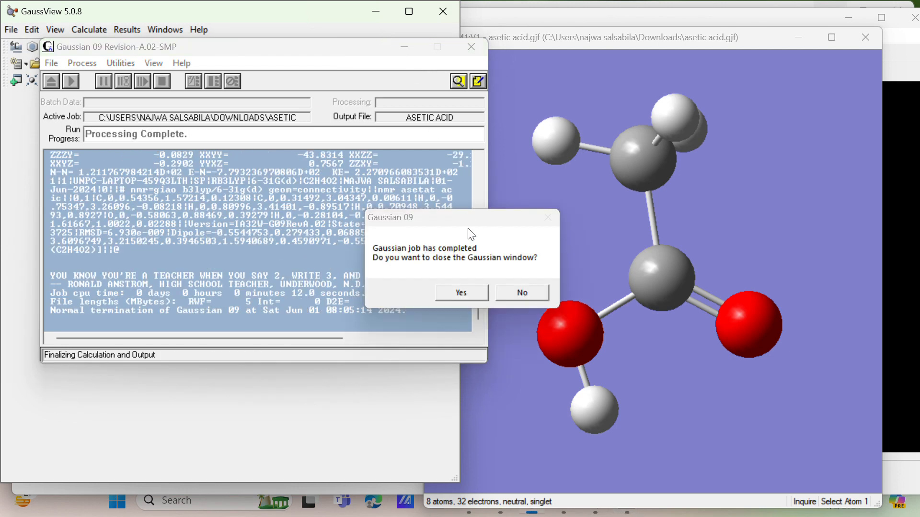
Step: Close the finished Gaussian window and open asetic acid.log as a separate molecule group, moving its window off the main window
left_click(461, 292)
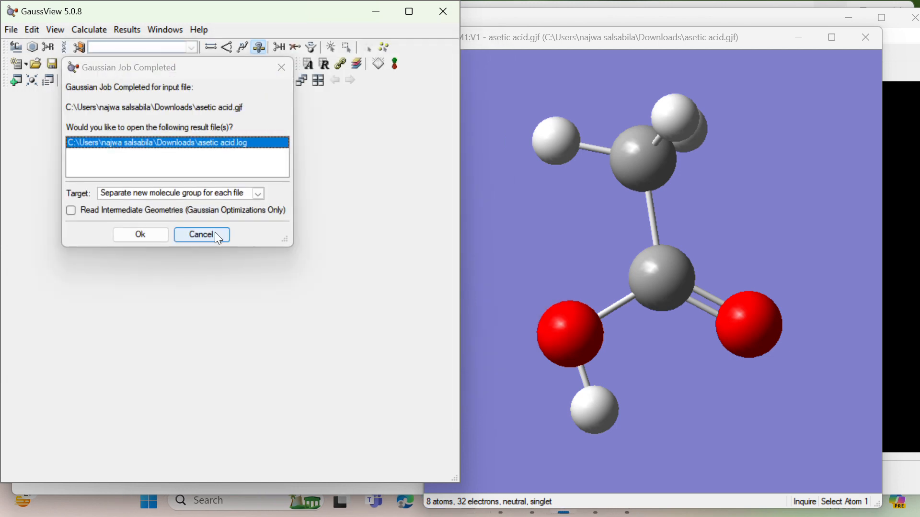
left_click(144, 234)
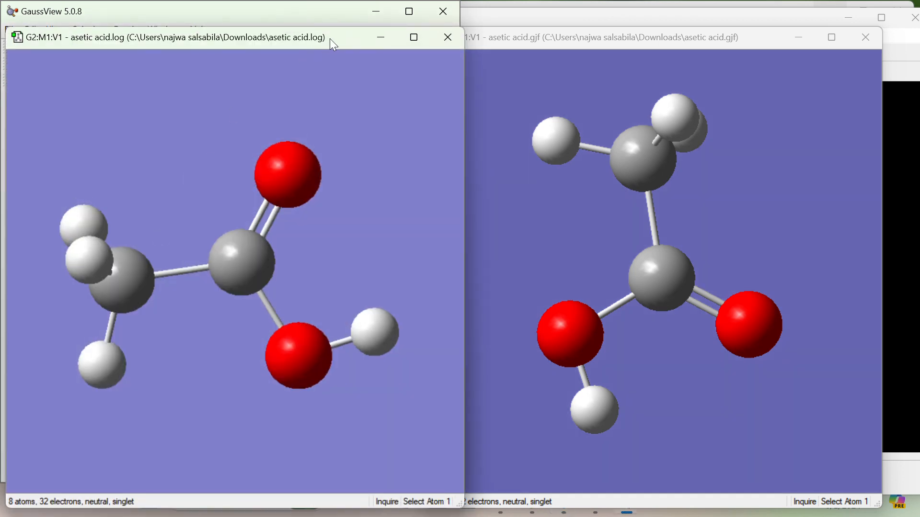
left_click_drag(334, 45, 607, 51)
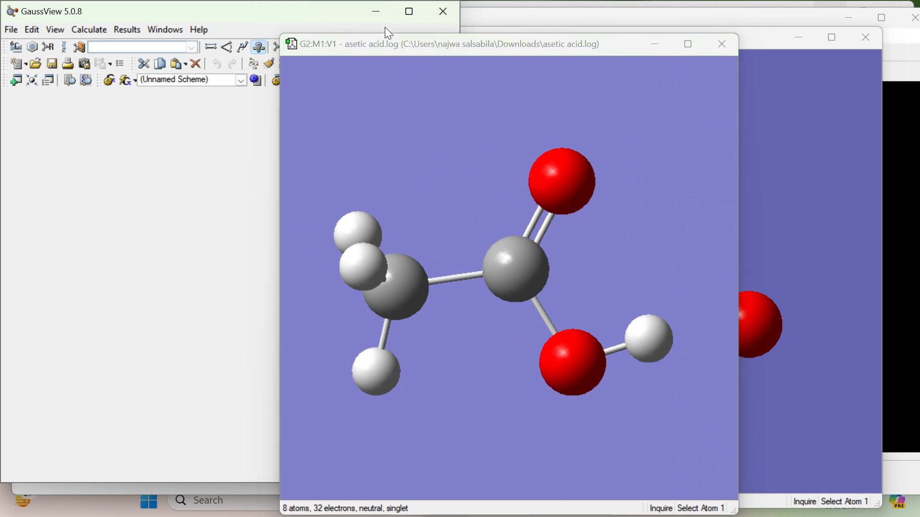
Step: Open the NMR spectra of asetic acid.log, limit them to carbon, and inspect the 1-C peak with the whole molecule in view
left_click(127, 31)
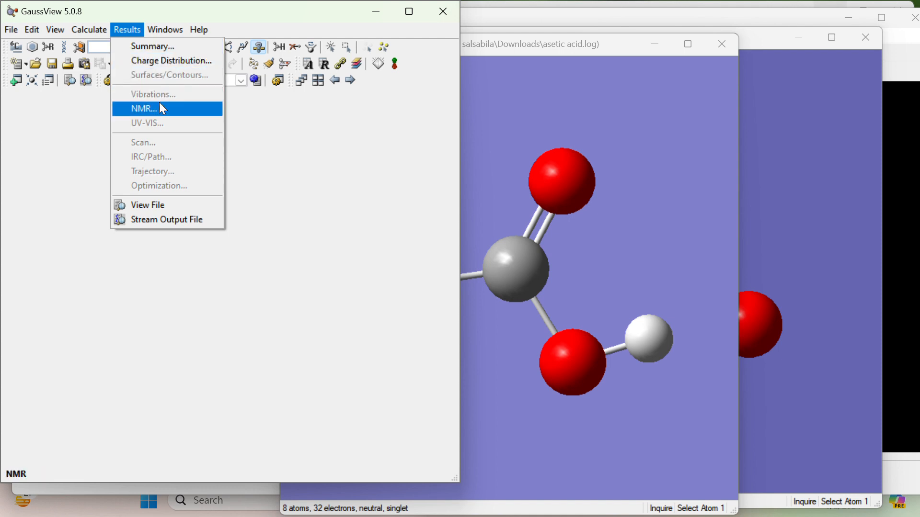
left_click(164, 114)
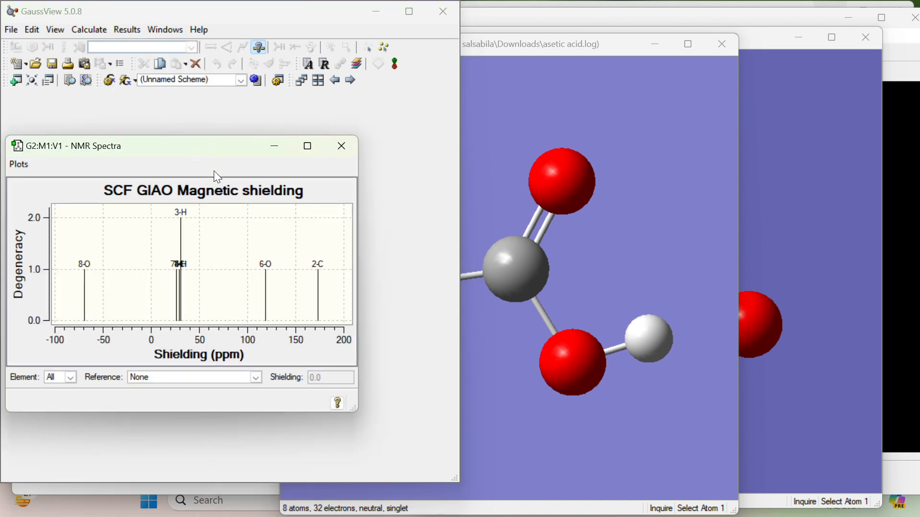
left_click(70, 377)
left_click(62, 401)
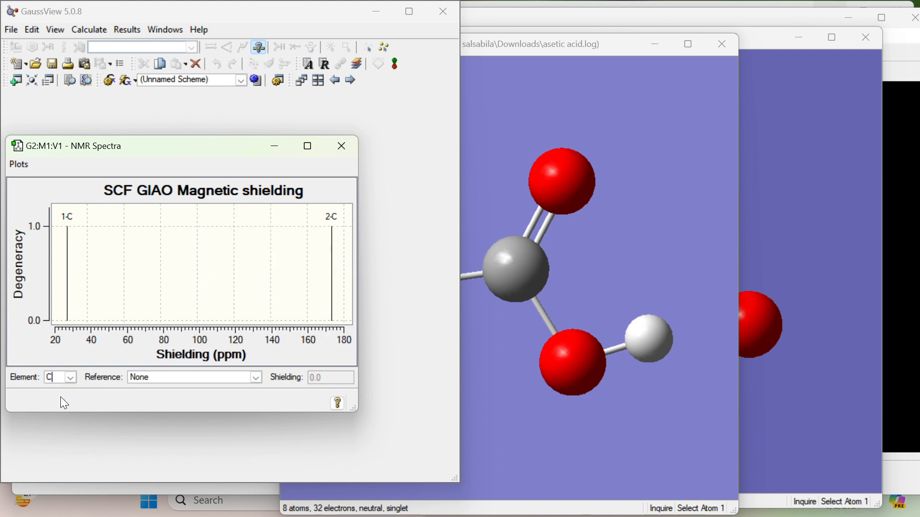
left_click(68, 301)
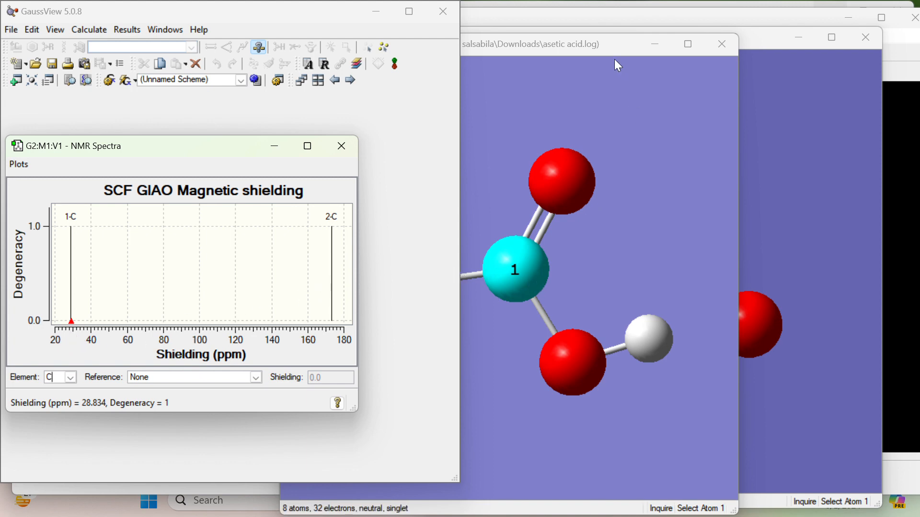
left_click_drag(615, 44, 758, 28)
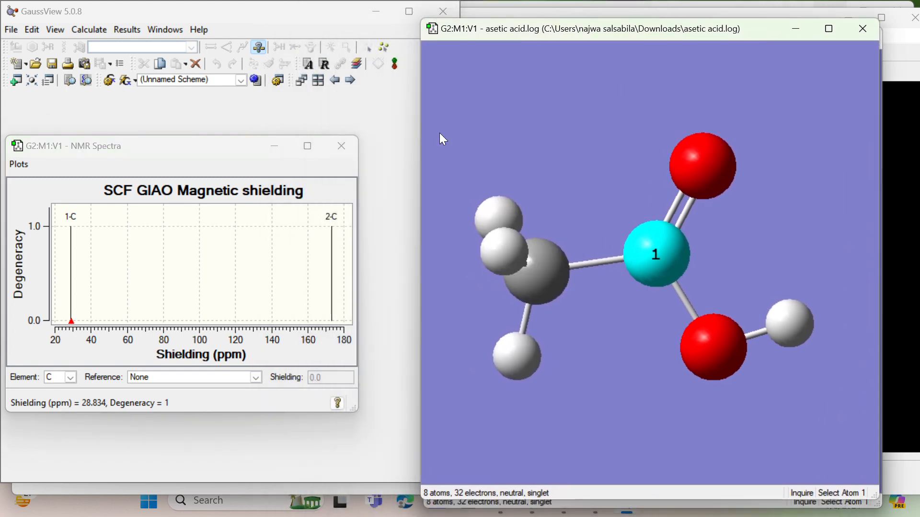
Step: Limit the NMR spectrum to hydrogen and inspect the shielding of the 5-H and 7-H peaks
left_click(70, 377)
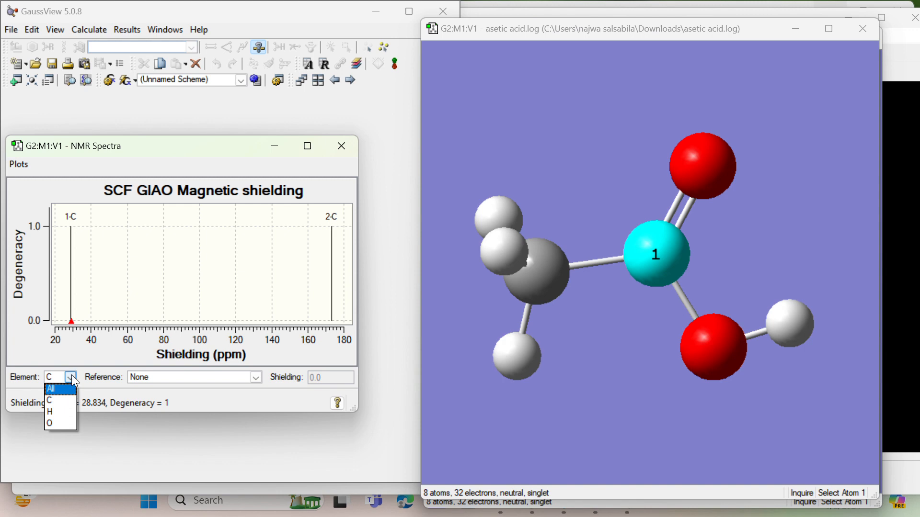
left_click(72, 378)
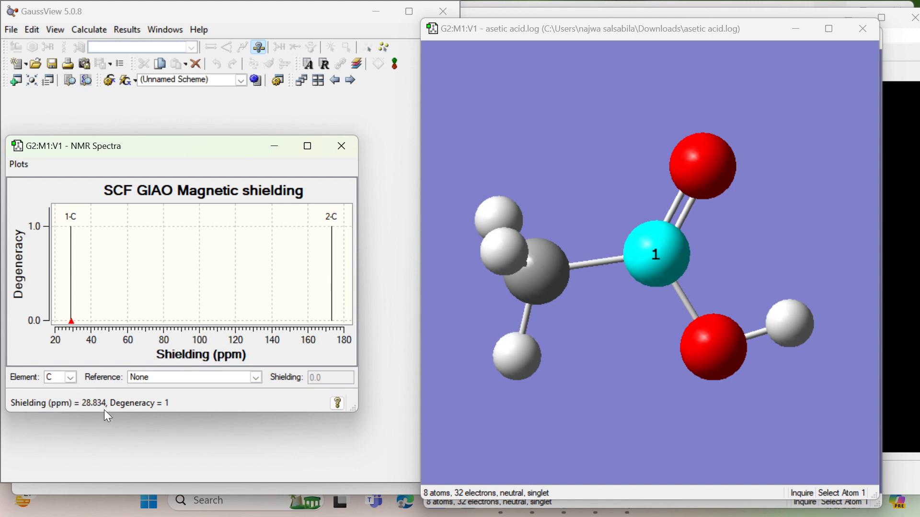
left_click(71, 378)
left_click(61, 411)
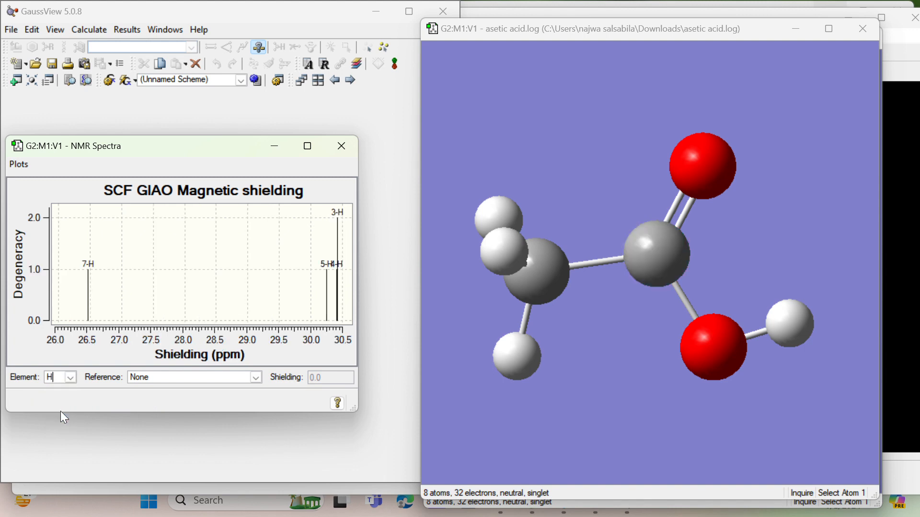
left_click(326, 295)
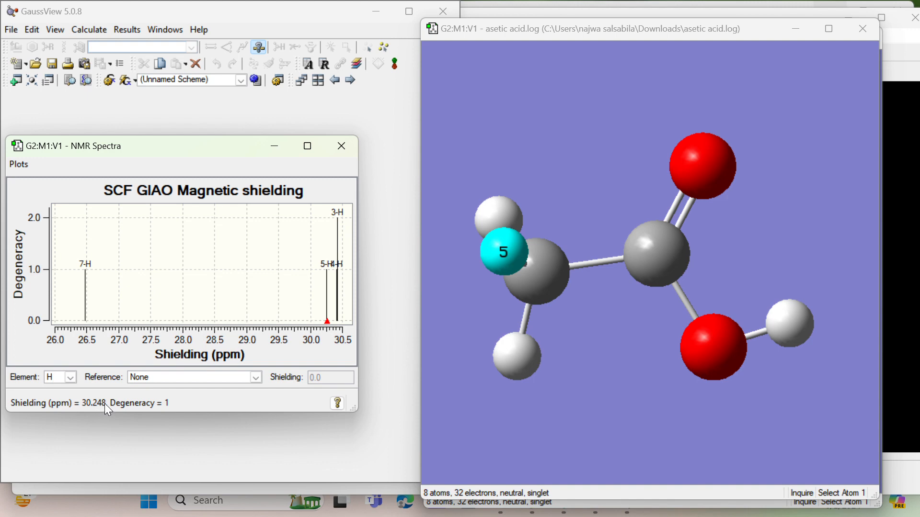
left_click(85, 298)
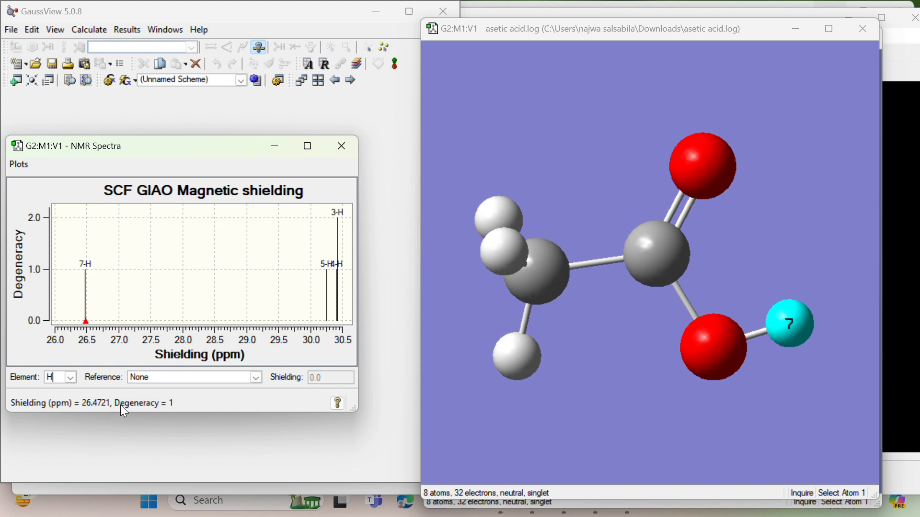
Step: Limit the NMR spectrum to oxygen, inspect the shielding of the 8-O peak, and close the spectra window
left_click(70, 376)
left_click(54, 425)
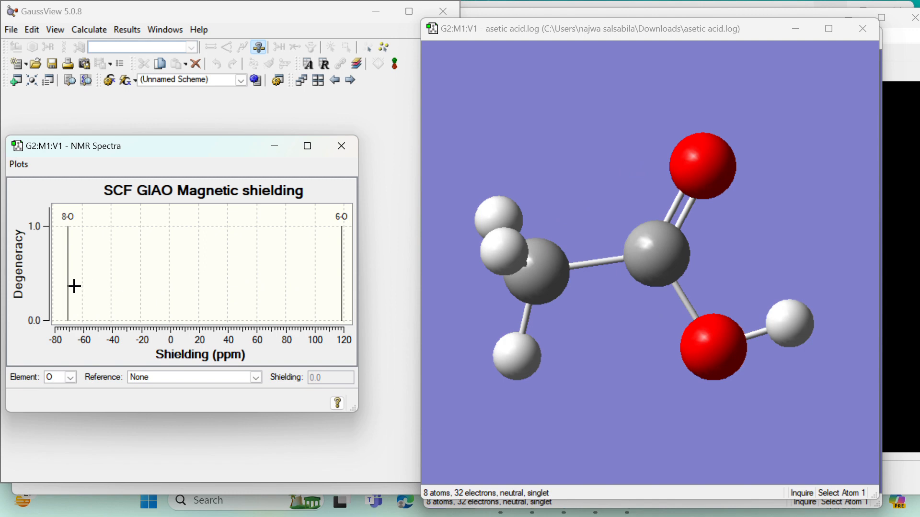
left_click(67, 283)
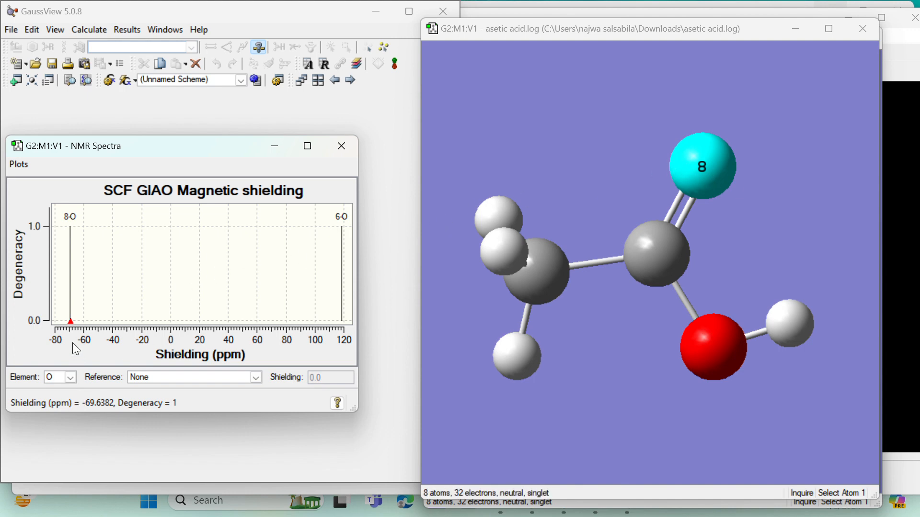
left_click(349, 147)
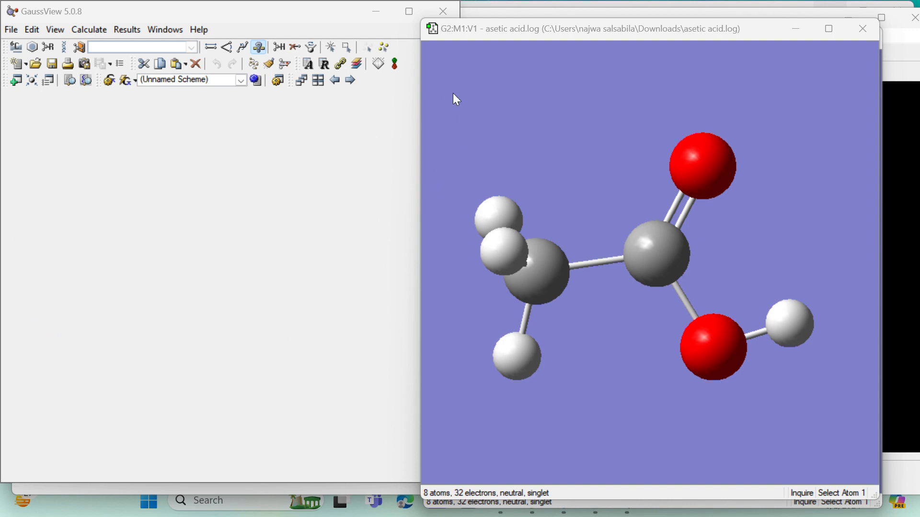